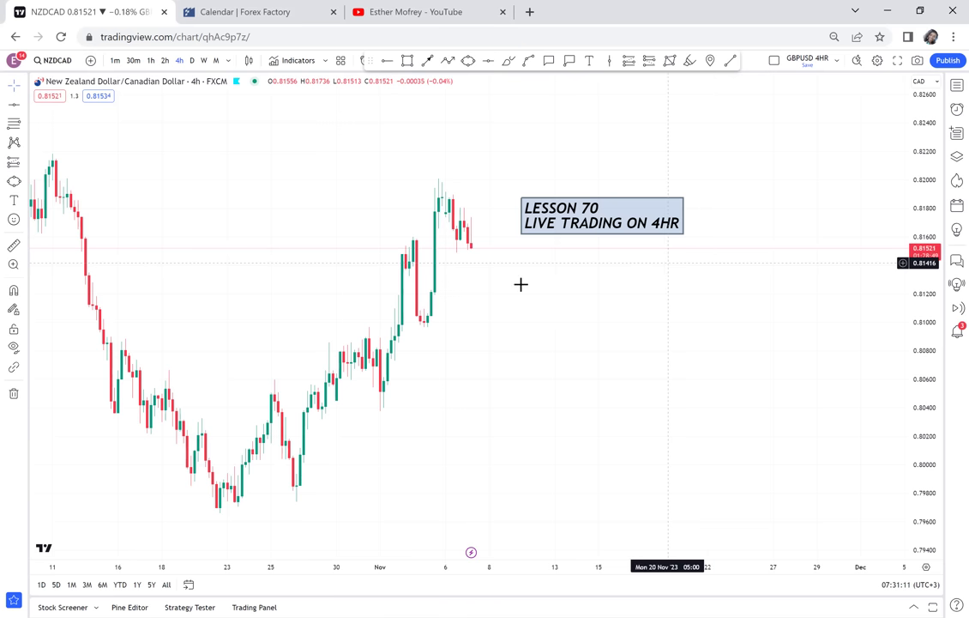
Switch the NZDCAD chart to the monthly timeframe, delete the lesson title label, and fit the price scale to the candles
{"action": "left_click_drag", "start_coordinate": [558, 285], "coordinate": [617, 293]}
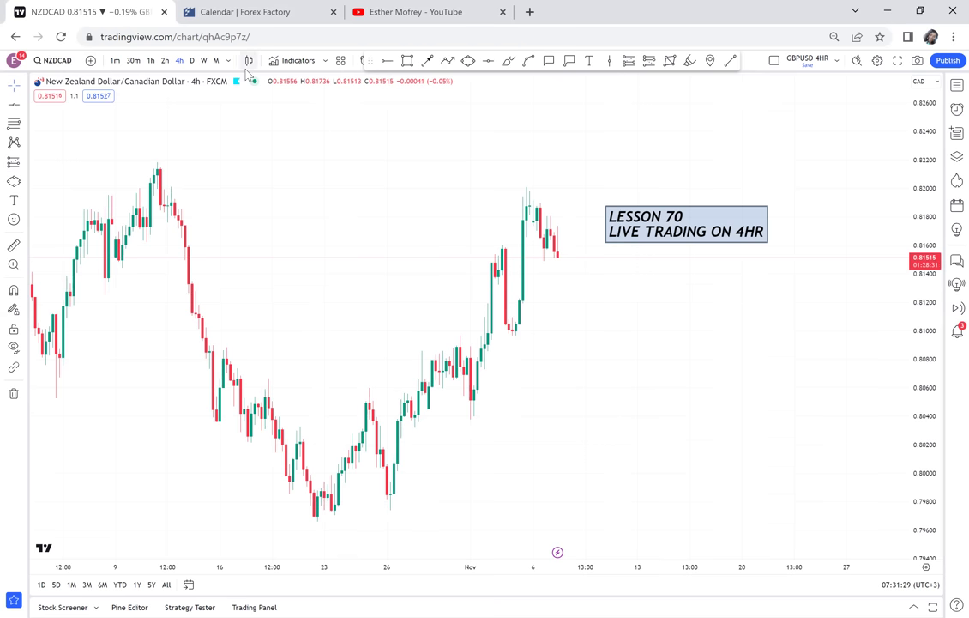
{"action": "left_click", "coordinate": [215, 60]}
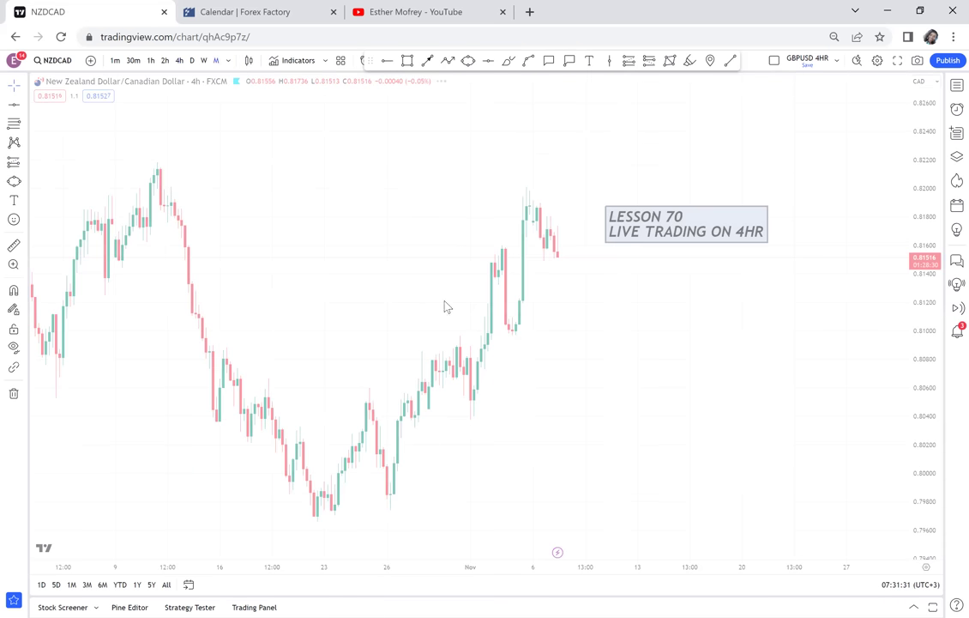
{"action": "left_click", "coordinate": [692, 246]}
{"action": "key", "text": "Delete"}
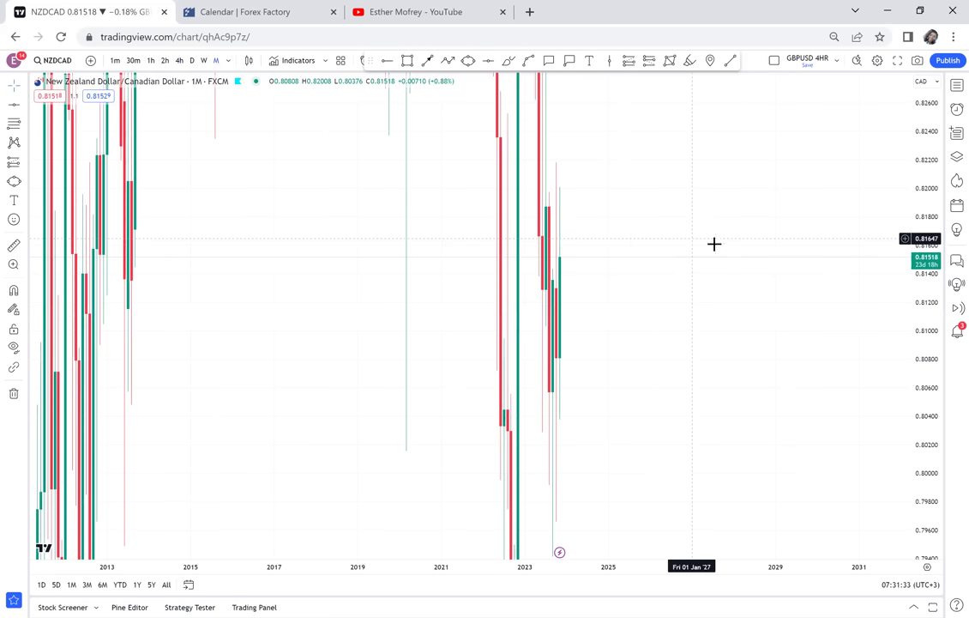
{"action": "double_click", "coordinate": [923, 321]}
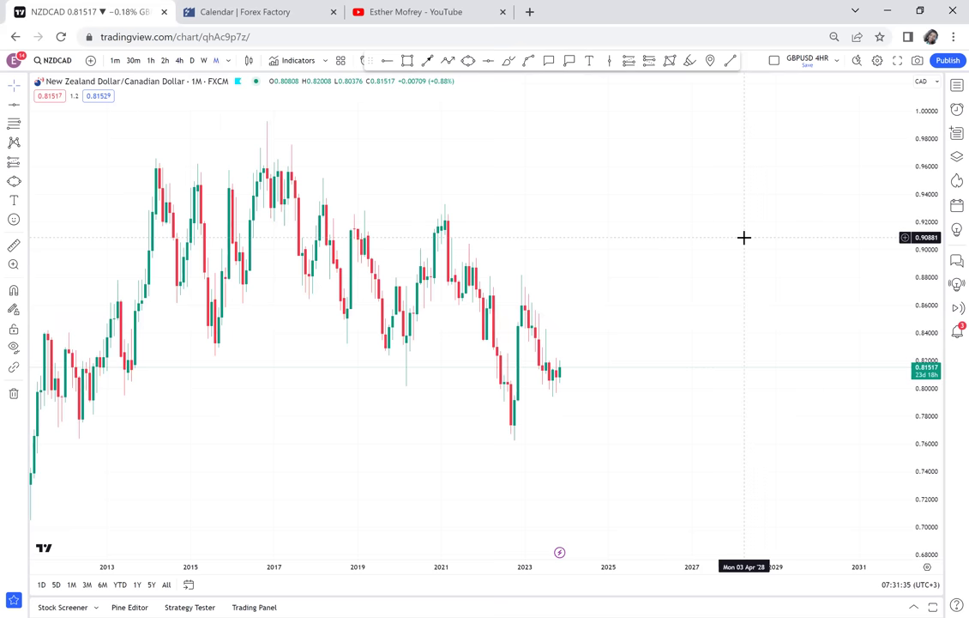
Trace the alternating swing highs and lows from the late-2016 peak to the latest candles with a path, and delete it
{"action": "scroll", "coordinate": [744, 237], "scroll_direction": "down", "scroll_amount": 3}
{"action": "scroll", "coordinate": [745, 237], "scroll_direction": "down", "scroll_amount": 2}
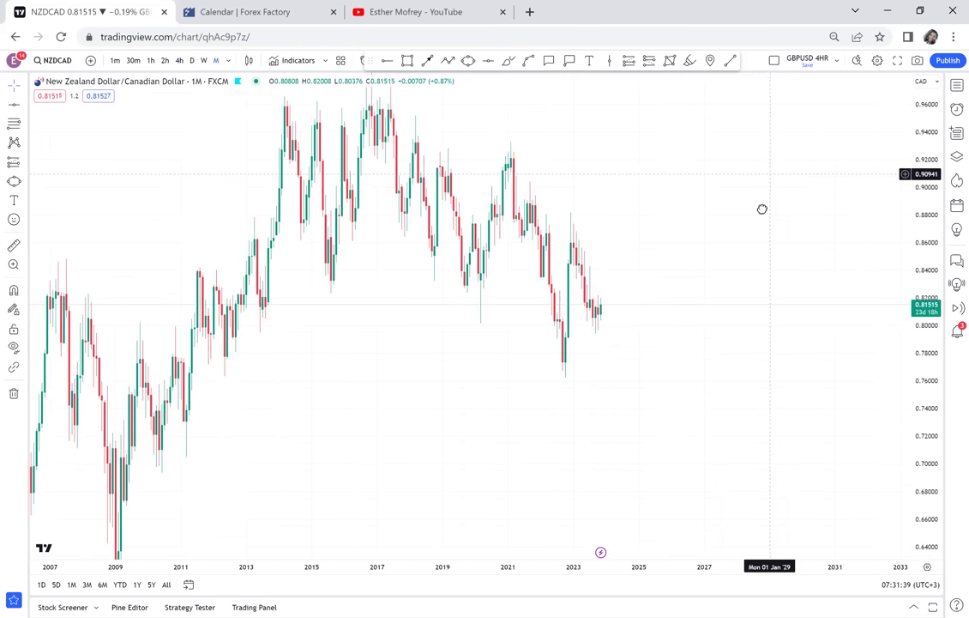
{"action": "left_click_drag", "start_coordinate": [762, 210], "coordinate": [721, 221]}
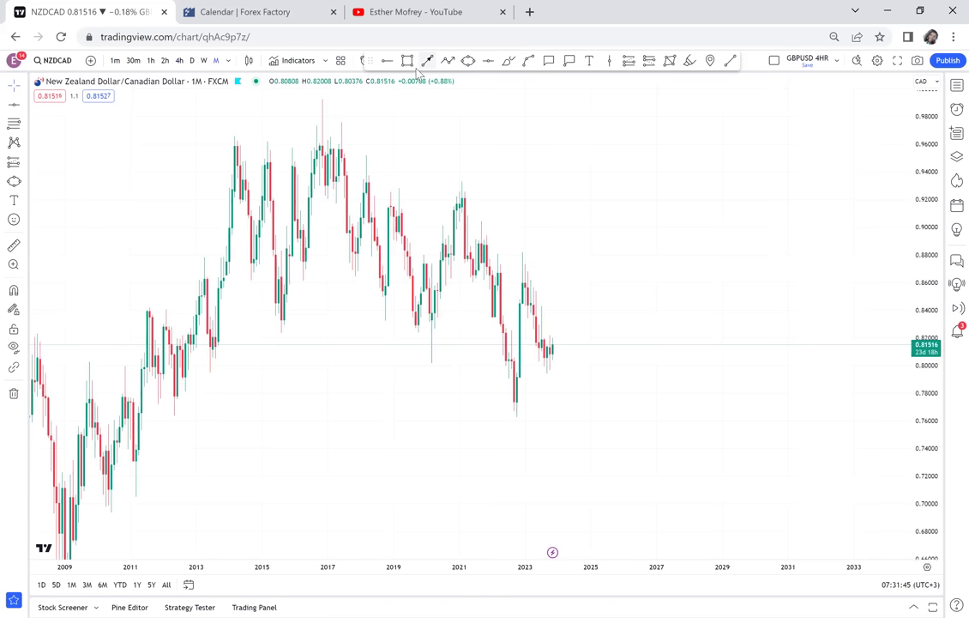
{"action": "left_click", "coordinate": [447, 60]}
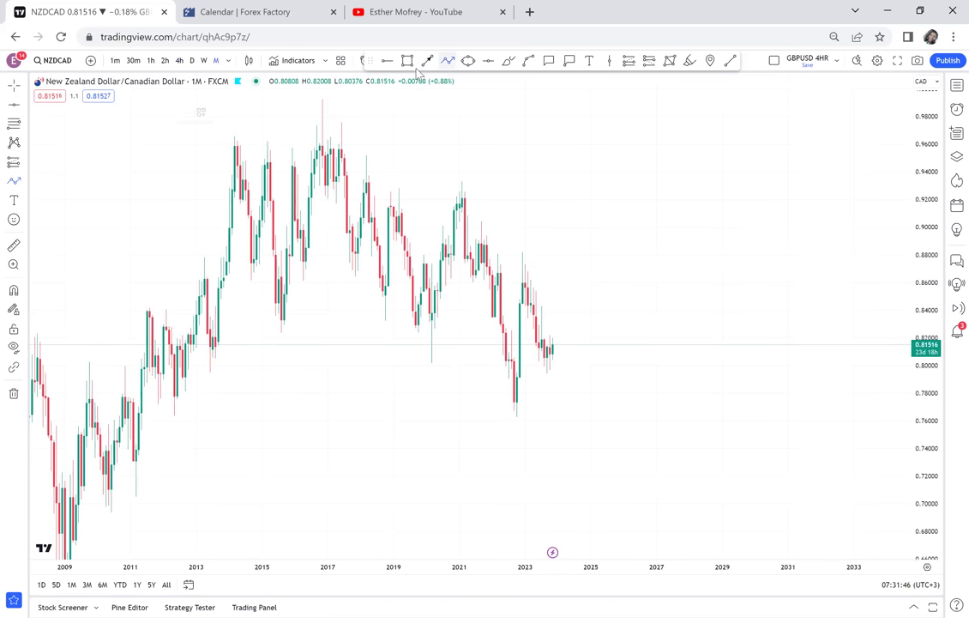
{"action": "left_click", "coordinate": [317, 101]}
{"action": "left_click", "coordinate": [336, 275]}
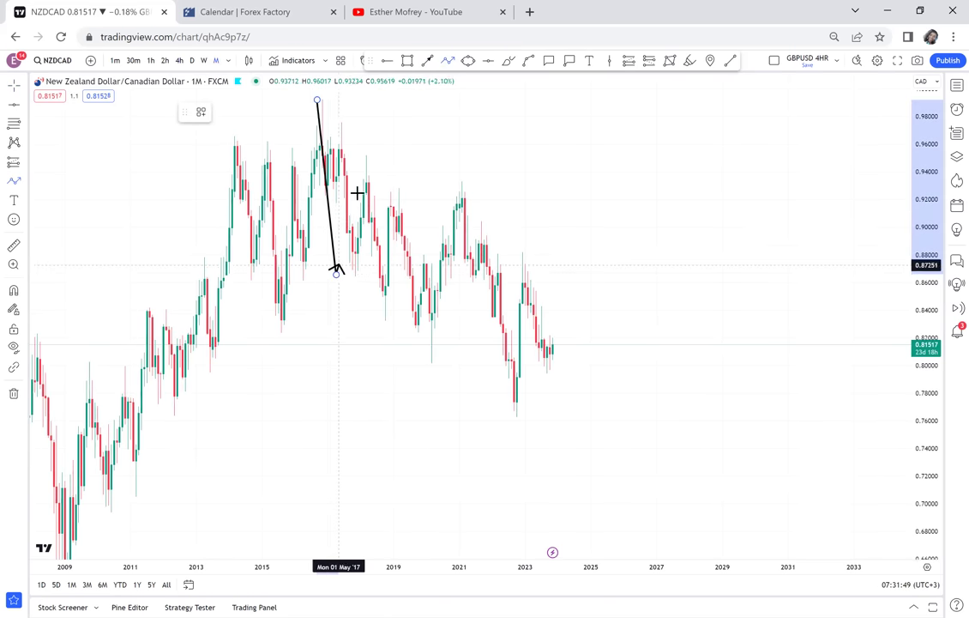
{"action": "left_click", "coordinate": [369, 166]}
{"action": "left_click", "coordinate": [380, 333]}
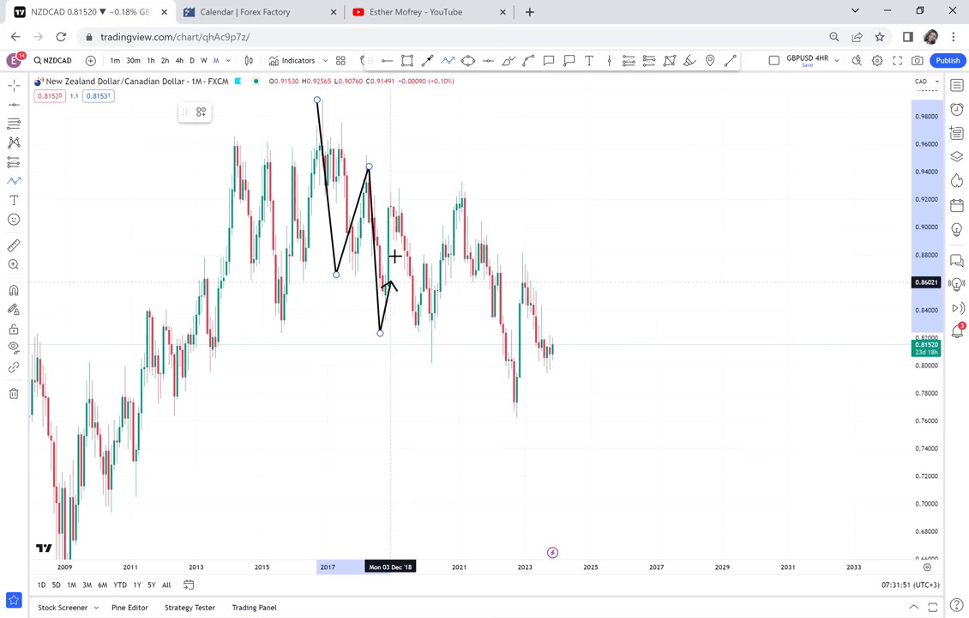
{"action": "left_click", "coordinate": [404, 203]}
{"action": "left_click", "coordinate": [430, 335]}
{"action": "left_click", "coordinate": [464, 186]}
{"action": "left_click", "coordinate": [500, 471]}
{"action": "left_click", "coordinate": [530, 278]}
{"action": "left_click", "coordinate": [549, 360]}
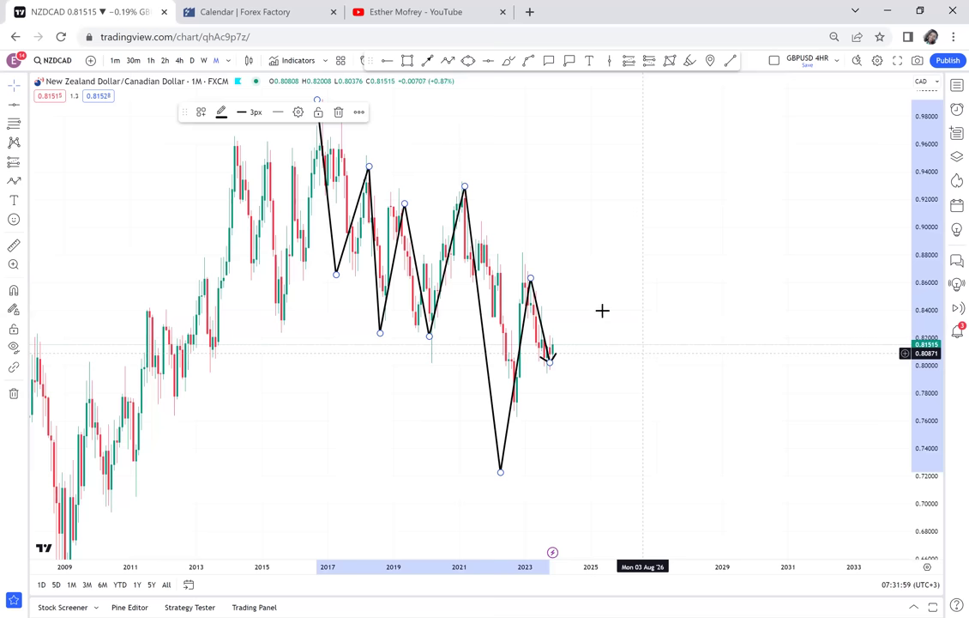
{"action": "left_click", "coordinate": [338, 112]}
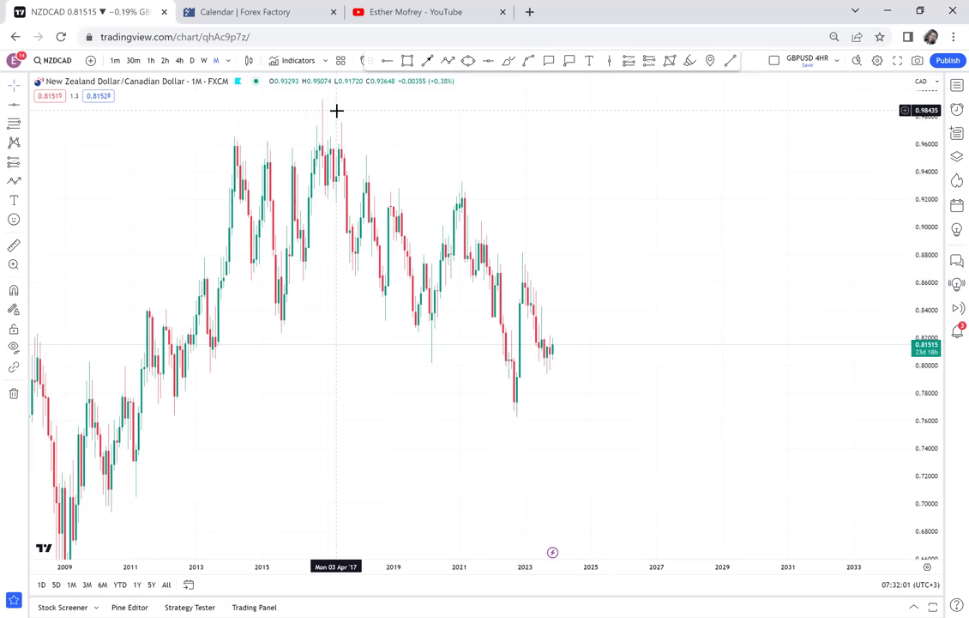
Draw a horizontal ray at about 0.8728 starting from October 2022, across the wicks of the early-2023 highs
{"action": "left_click_drag", "start_coordinate": [709, 261], "coordinate": [571, 253]}
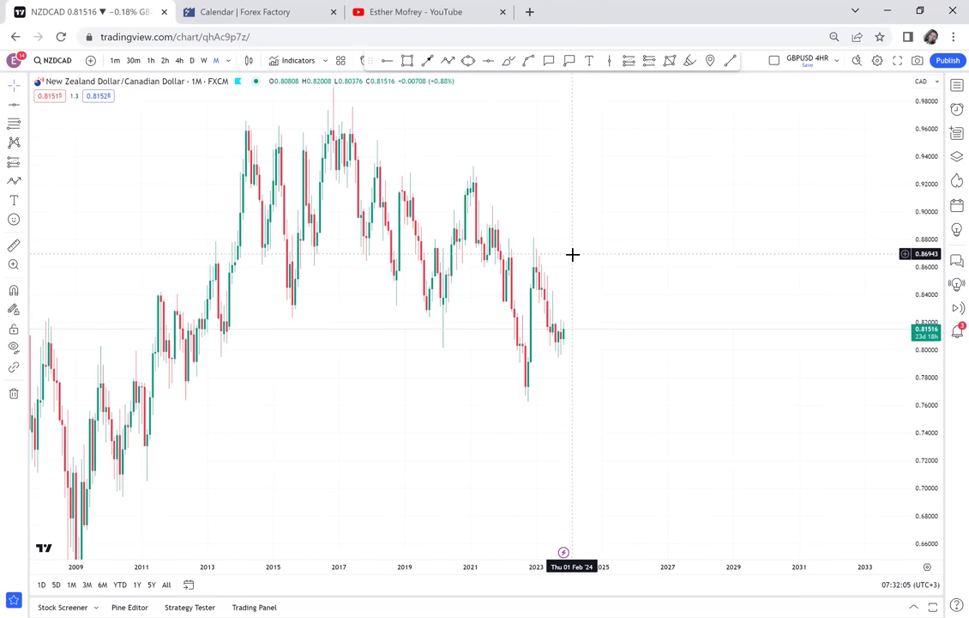
{"action": "scroll", "coordinate": [572, 254], "scroll_direction": "up", "scroll_amount": 3}
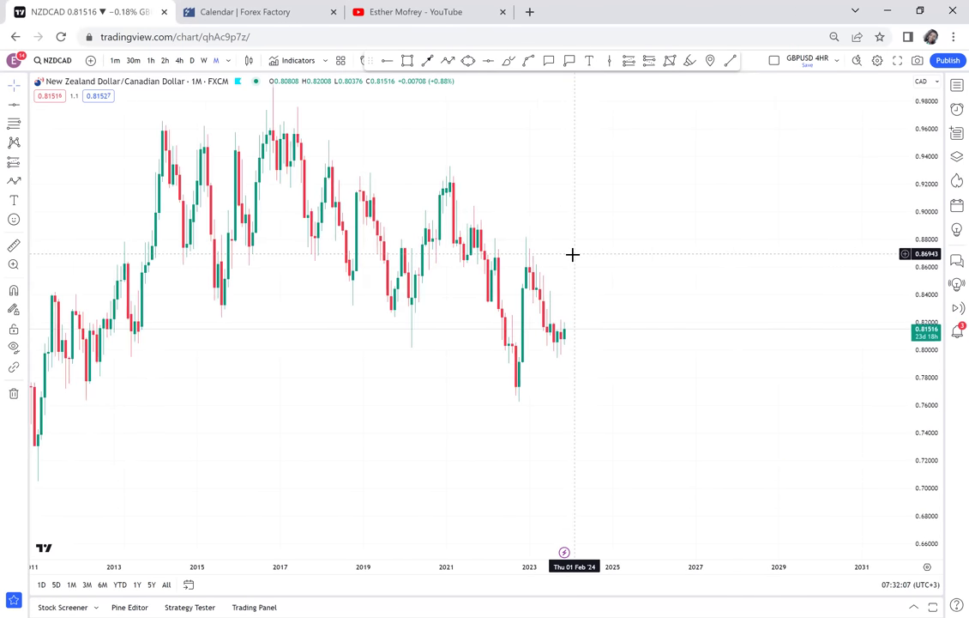
{"action": "scroll", "coordinate": [572, 254], "scroll_direction": "up", "scroll_amount": 3}
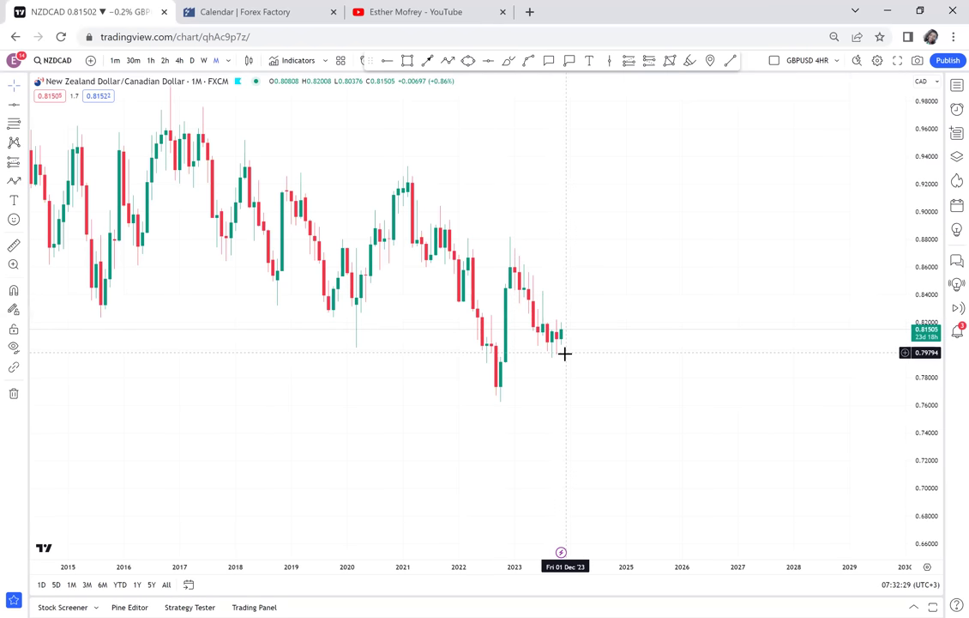
{"action": "scroll", "coordinate": [565, 353], "scroll_direction": "up", "scroll_amount": 1}
{"action": "scroll", "coordinate": [565, 352], "scroll_direction": "up", "scroll_amount": 4}
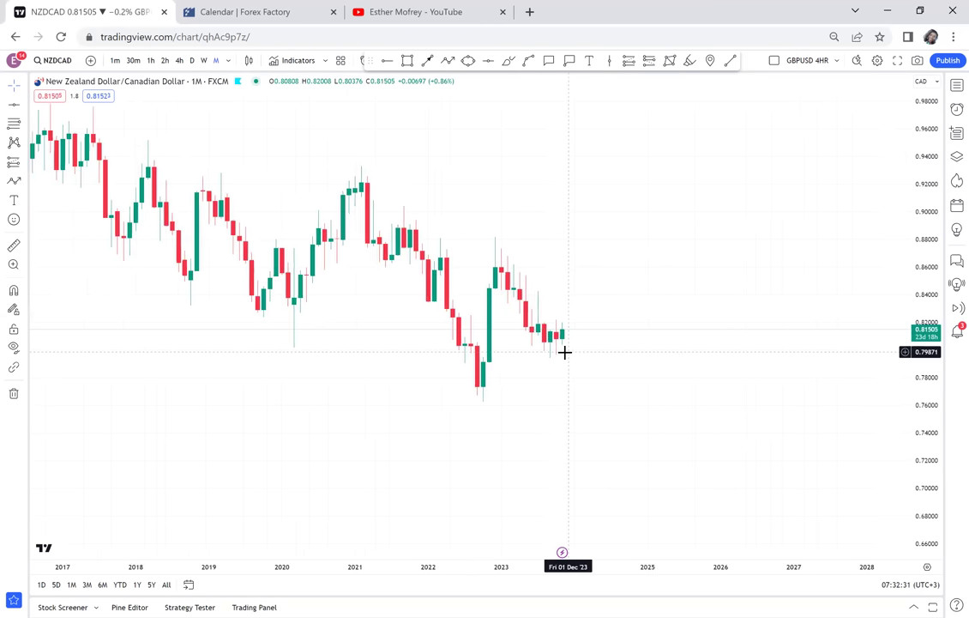
{"action": "scroll", "coordinate": [565, 353], "scroll_direction": "up", "scroll_amount": 4}
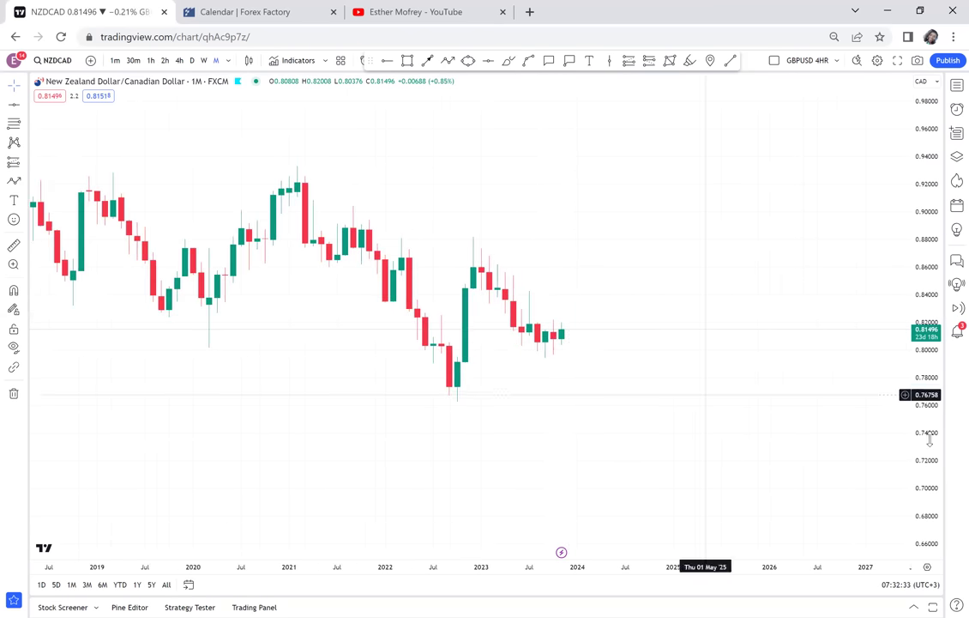
{"action": "left_click_drag", "start_coordinate": [930, 460], "coordinate": [883, 229]}
{"action": "left_click_drag", "start_coordinate": [545, 154], "coordinate": [361, 182]}
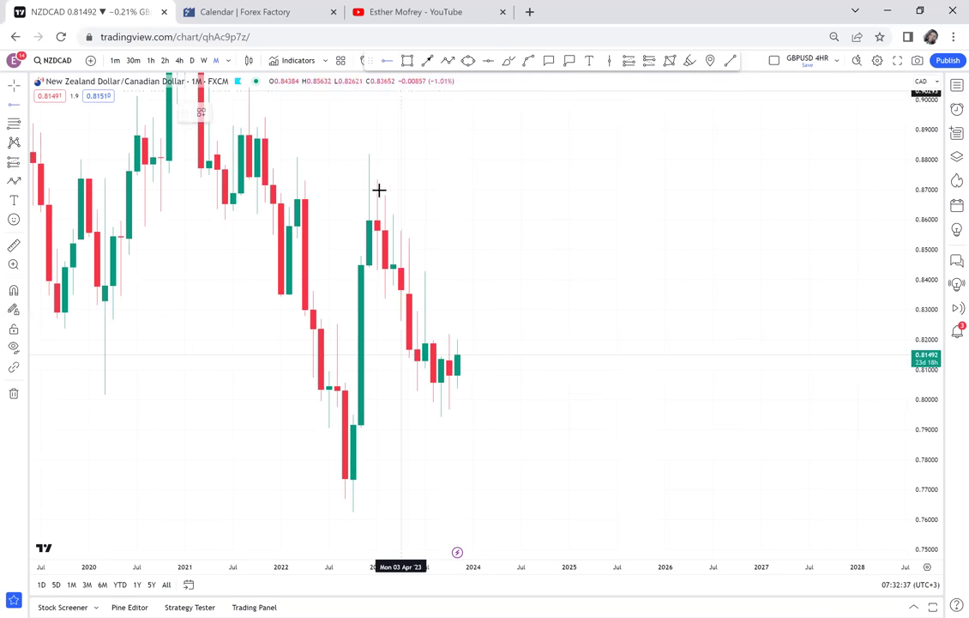
{"action": "left_click", "coordinate": [353, 181]}
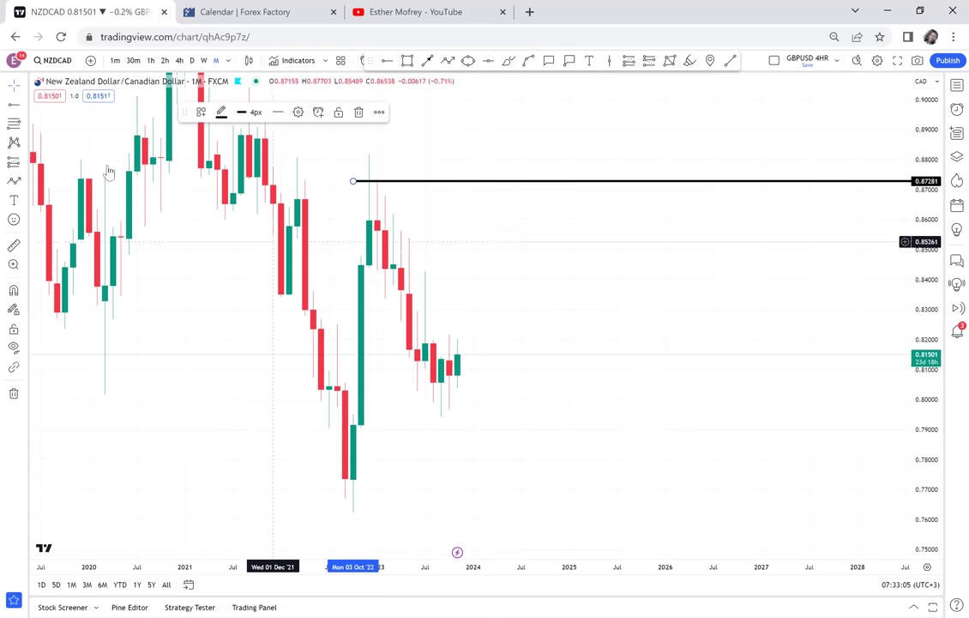
Draw an arrow from about 0.771 in August 2024 up to just below the November 2023 candle, with its tip at about 0.801
{"action": "left_click_drag", "start_coordinate": [543, 318], "coordinate": [533, 260]}
{"action": "scroll", "coordinate": [531, 233], "scroll_direction": "up", "scroll_amount": 1}
{"action": "scroll", "coordinate": [531, 232], "scroll_direction": "up", "scroll_amount": 3}
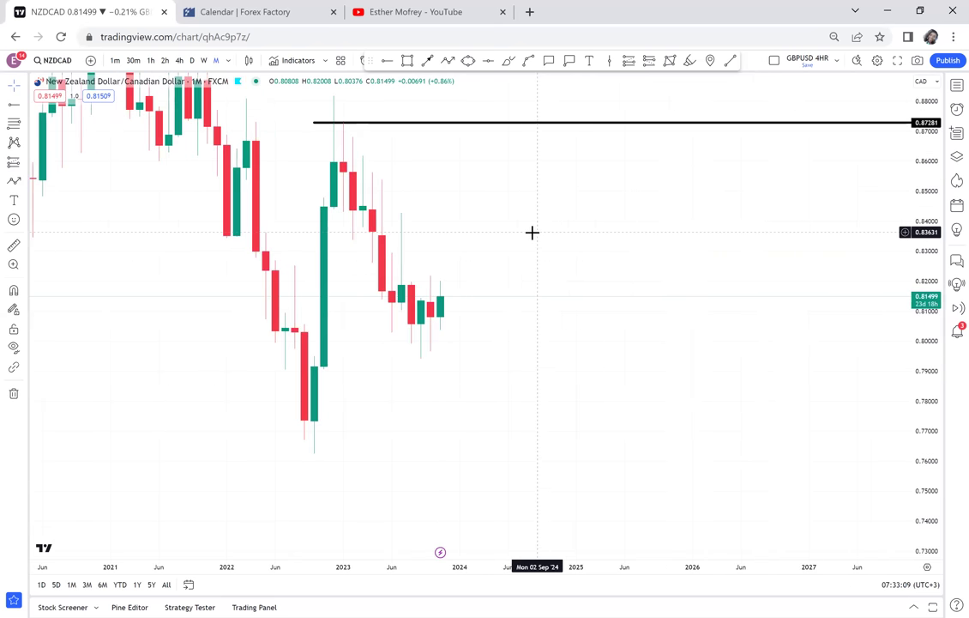
{"action": "left_click", "coordinate": [428, 60]}
{"action": "left_click", "coordinate": [527, 428]}
{"action": "left_click", "coordinate": [442, 343]}
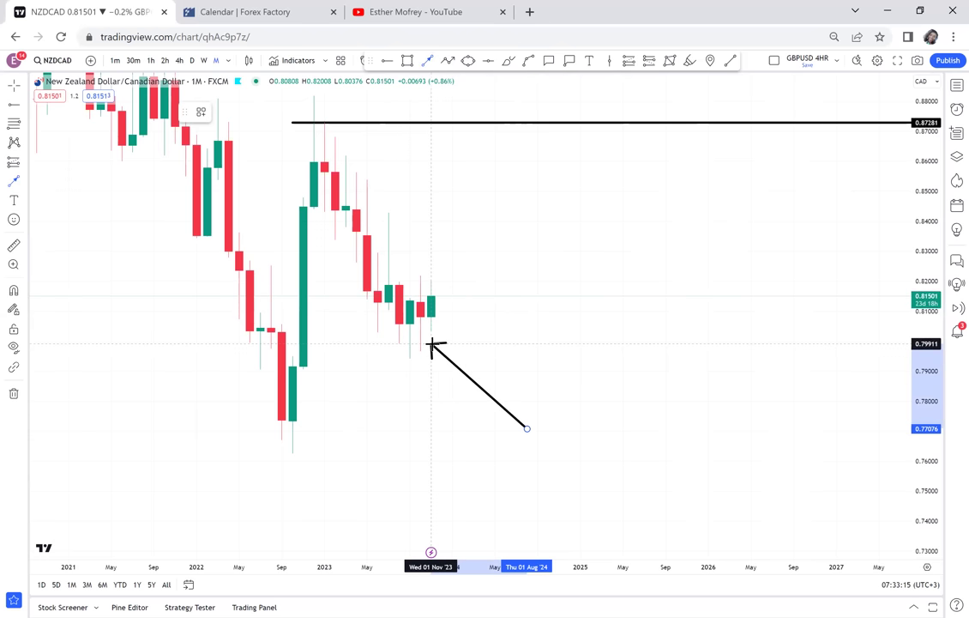
{"action": "left_click", "coordinate": [431, 343]}
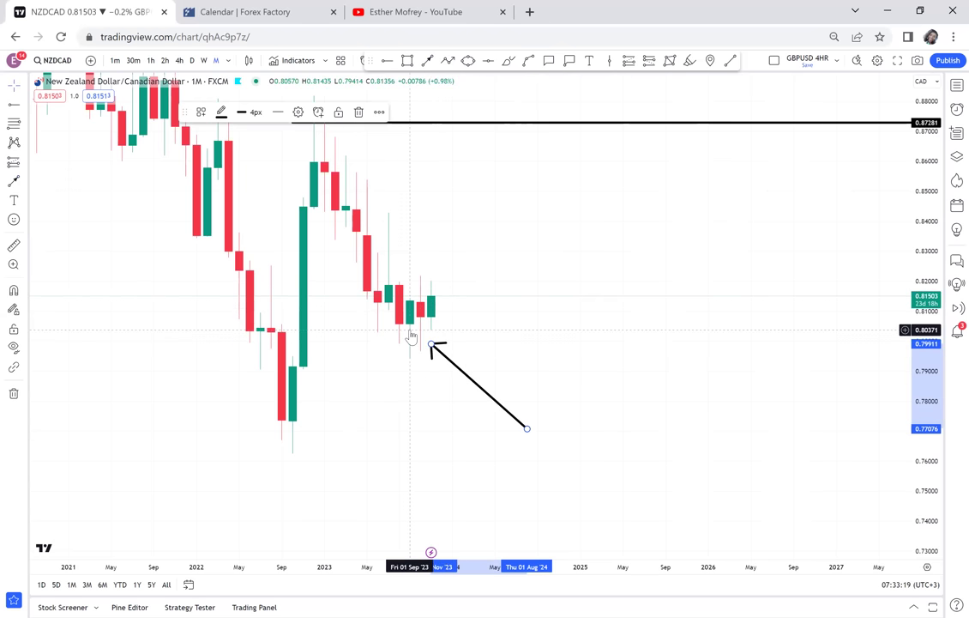
{"action": "left_click", "coordinate": [426, 327]}
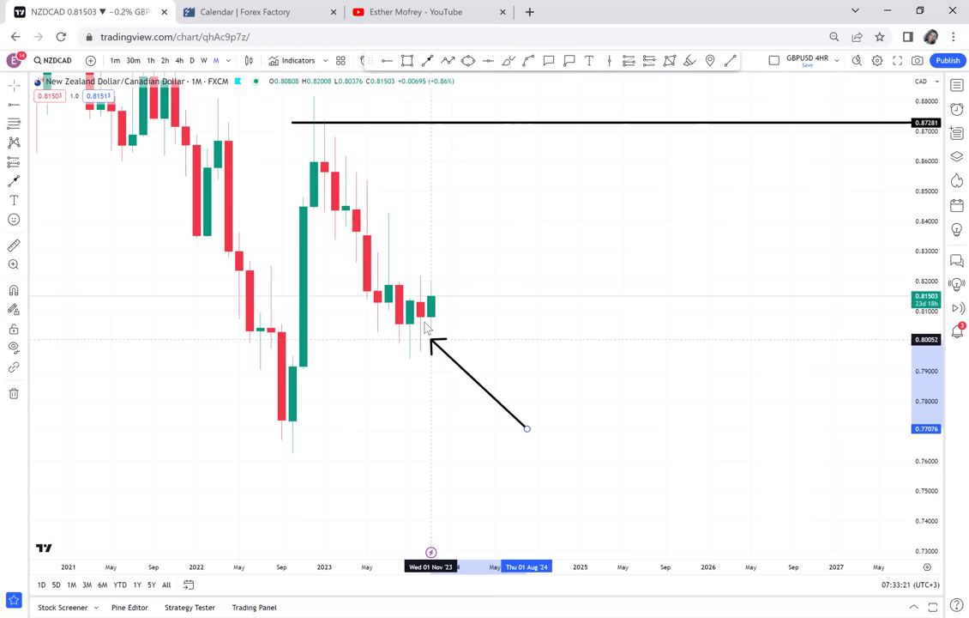
{"action": "left_click", "coordinate": [429, 340]}
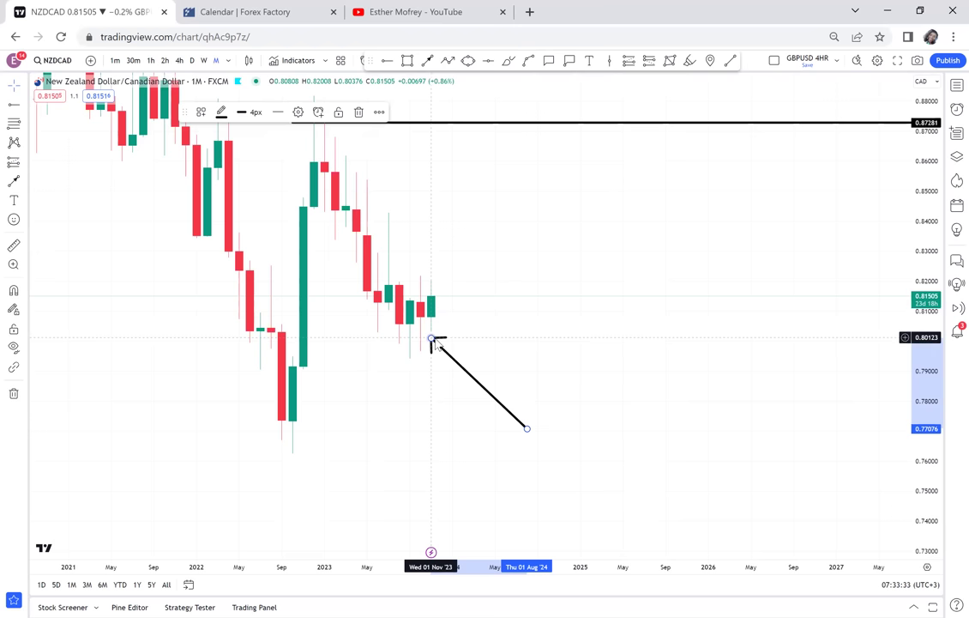
Delete the arrow below the latest candle and the horizontal ray across the early-2023 highs
{"action": "key", "text": "Delete"}
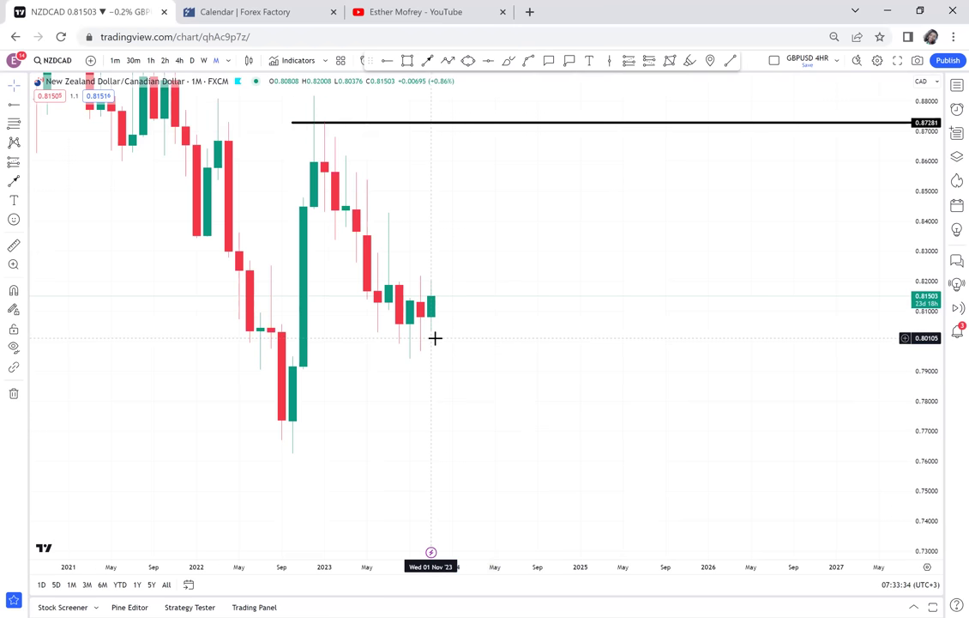
{"action": "left_click", "coordinate": [415, 125]}
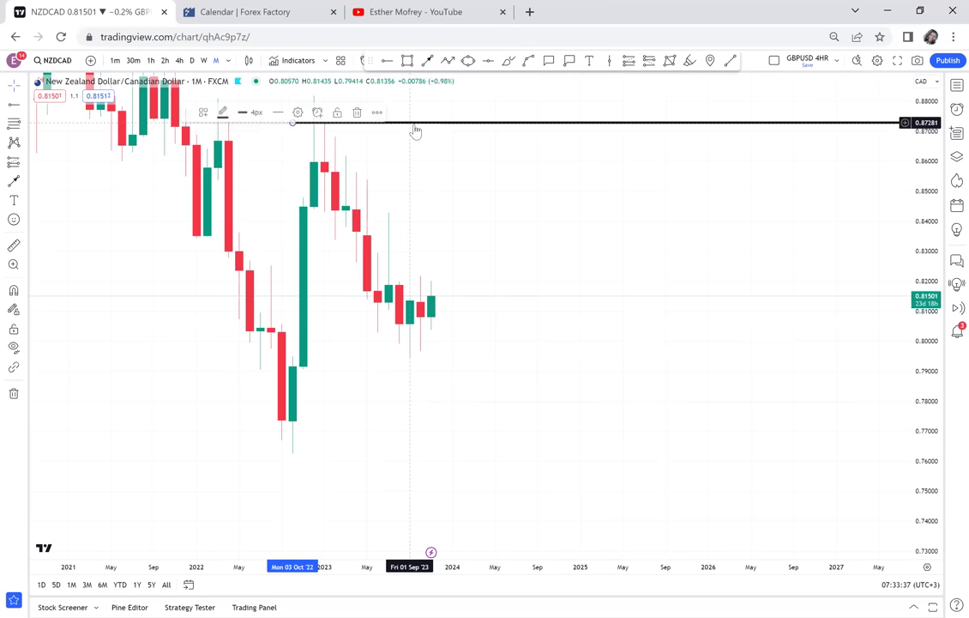
{"action": "key", "text": "Delete"}
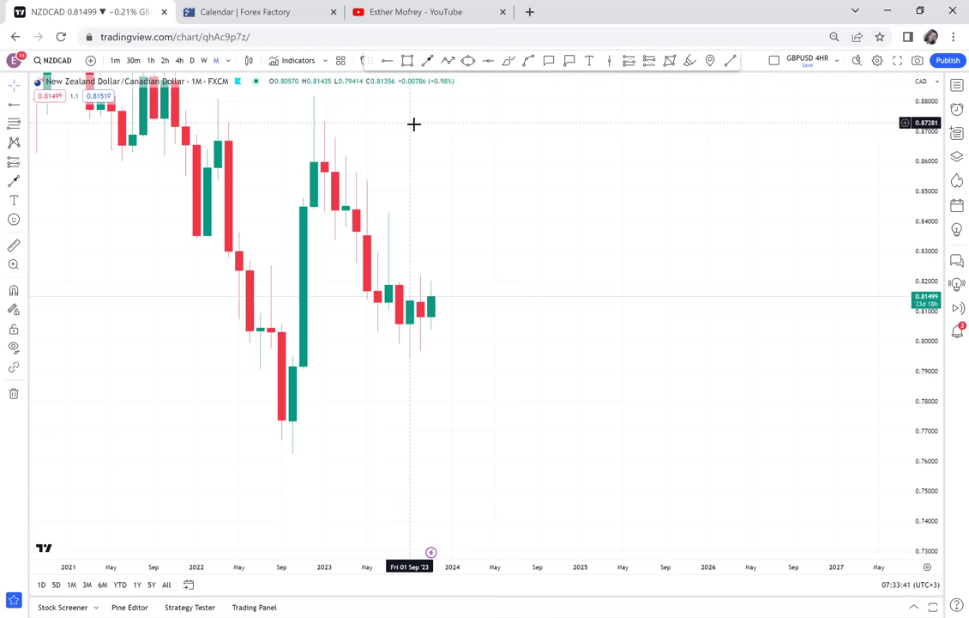
Mark the zone around the 2022 highs with a rectangle from January 2022 to November 2023, between about 0.881 and 0.867
{"action": "mouse_move", "coordinate": [616, 186]}
{"action": "left_mouse_down"}
{"action": "mouse_move", "coordinate": [693, 196]}
{"action": "mouse_move", "coordinate": [740, 234]}
{"action": "left_mouse_up"}
{"action": "scroll", "coordinate": [624, 206], "scroll_direction": "up", "scroll_amount": 1}
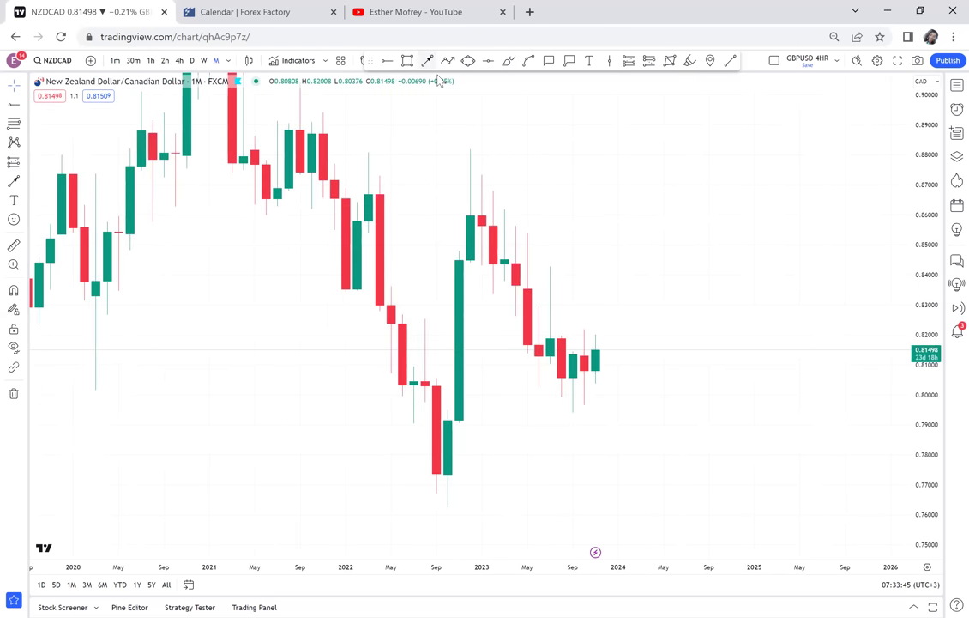
{"action": "left_click", "coordinate": [407, 60]}
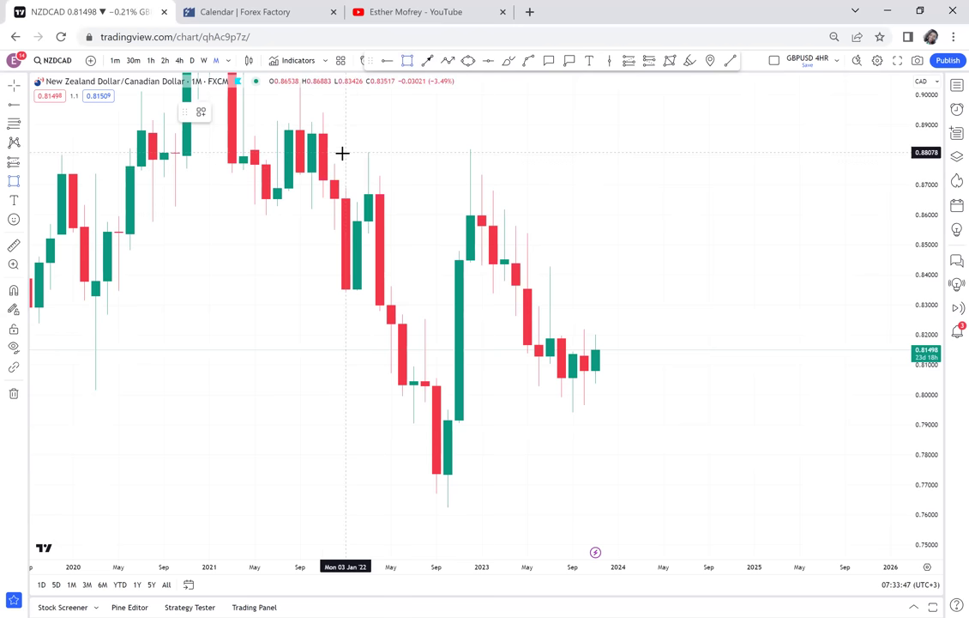
{"action": "mouse_move", "coordinate": [342, 153]}
{"action": "left_mouse_down"}
{"action": "mouse_move", "coordinate": [572, 208]}
{"action": "mouse_move", "coordinate": [596, 197]}
{"action": "left_mouse_up"}
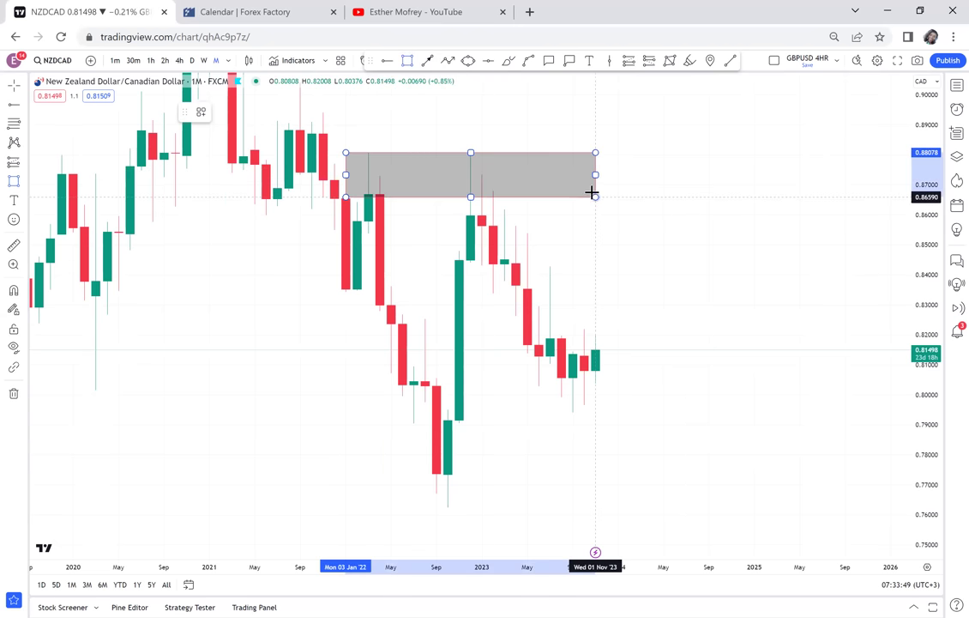
{"action": "left_click", "coordinate": [684, 274]}
Place a horizontal line at about 0.7631, along the lowest wick of the 2022 decline
{"action": "left_click_drag", "start_coordinate": [683, 273], "coordinate": [665, 195]}
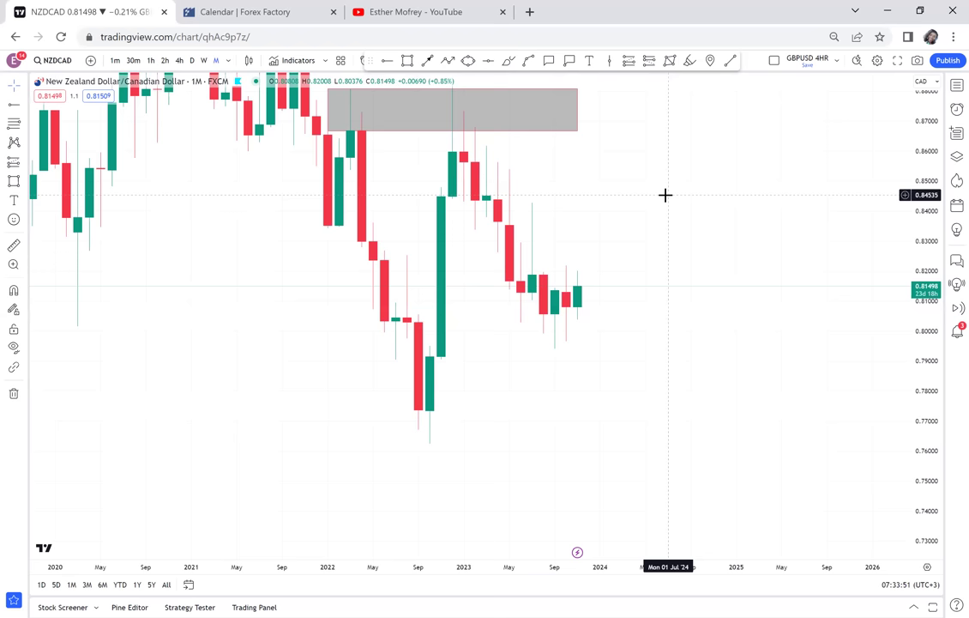
{"action": "left_click", "coordinate": [488, 60]}
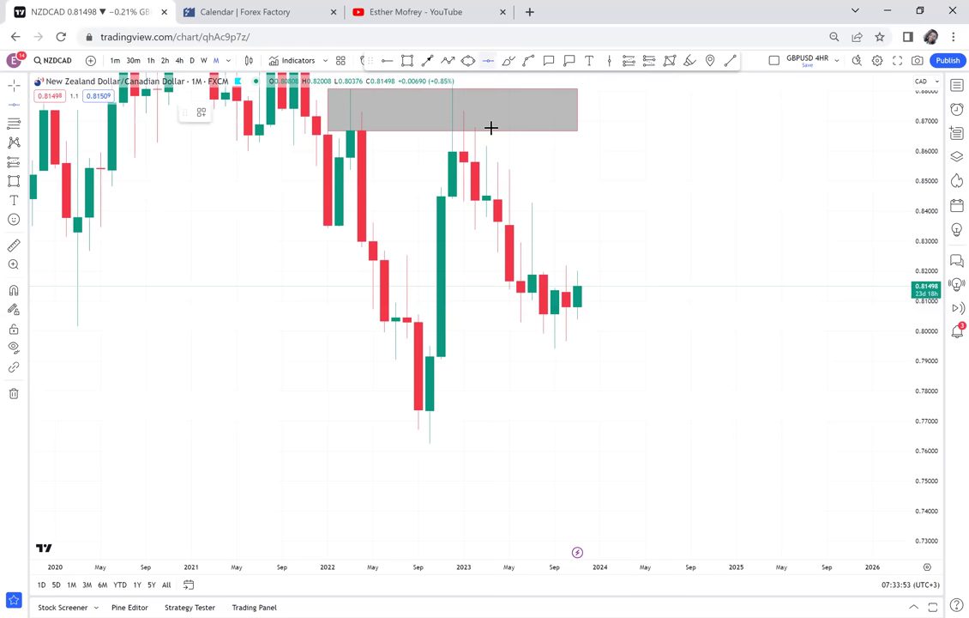
{"action": "left_click", "coordinate": [338, 441]}
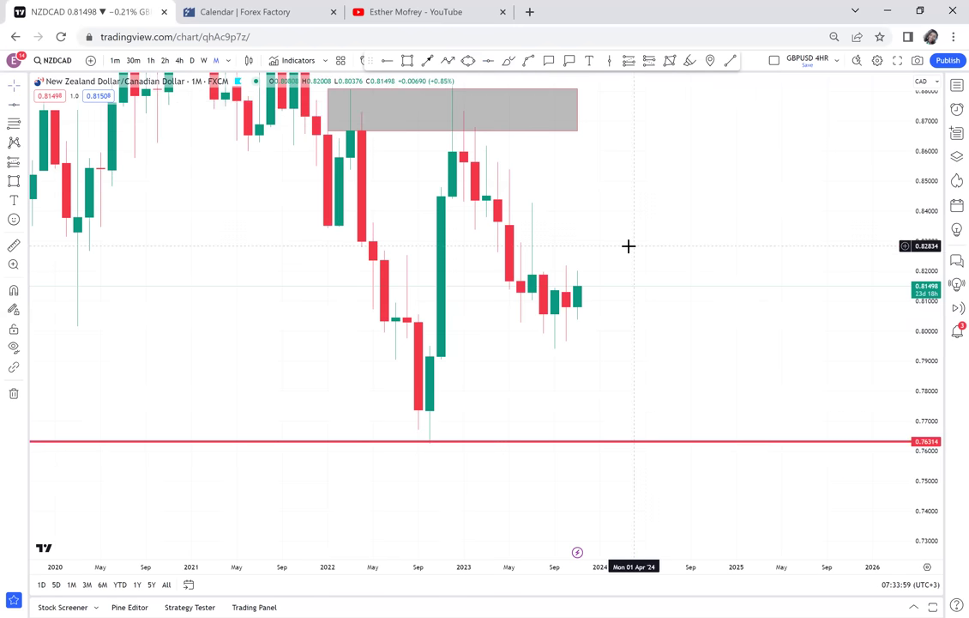
Measure the price range from the rectangle's top edge down to the horizontal line at the 2022 low
{"action": "left_click_drag", "start_coordinate": [627, 244], "coordinate": [627, 300]}
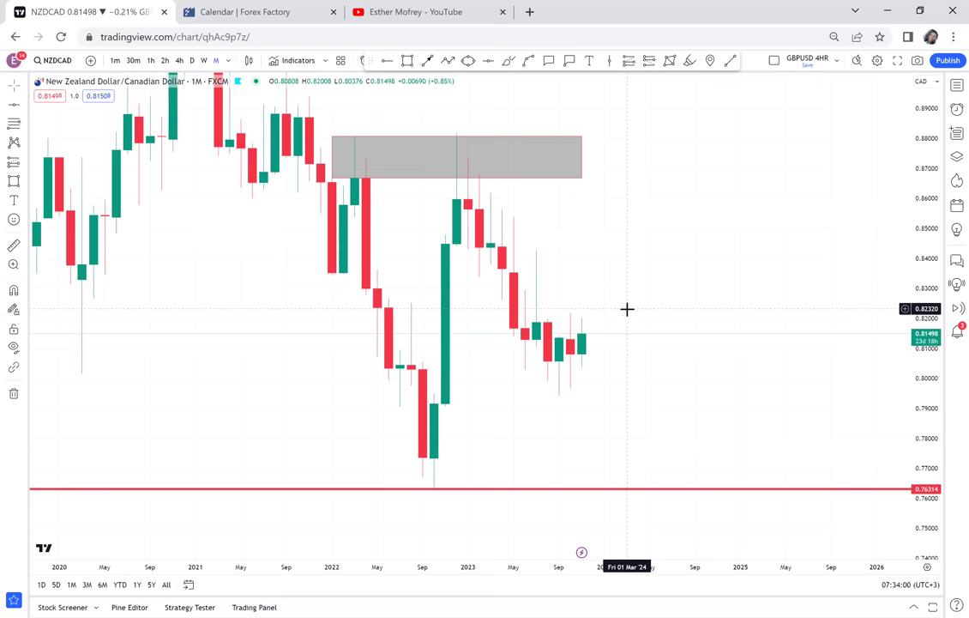
{"action": "left_click", "coordinate": [12, 247]}
{"action": "left_click", "coordinate": [343, 137]}
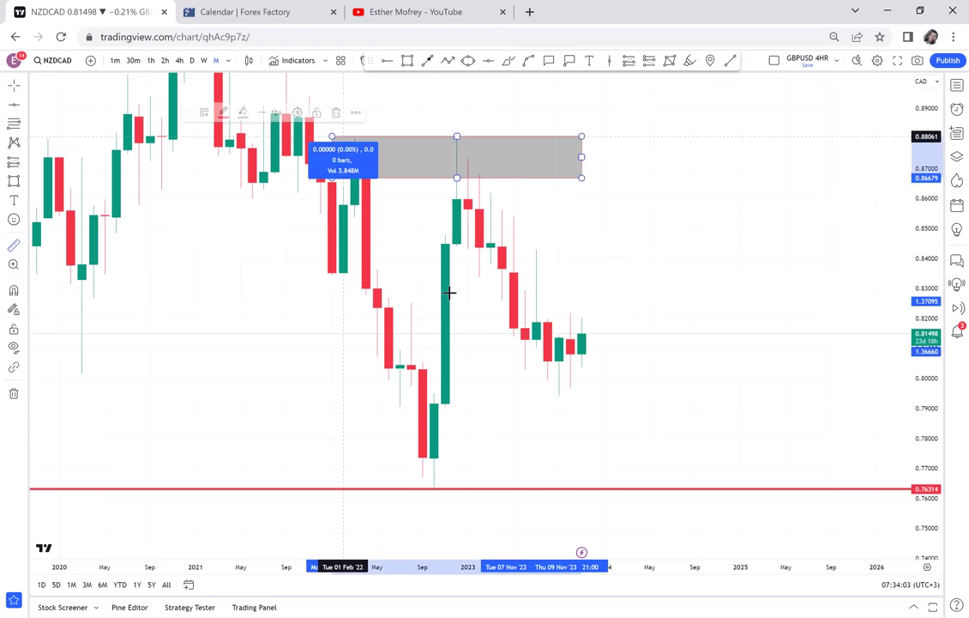
{"action": "left_click", "coordinate": [695, 489]}
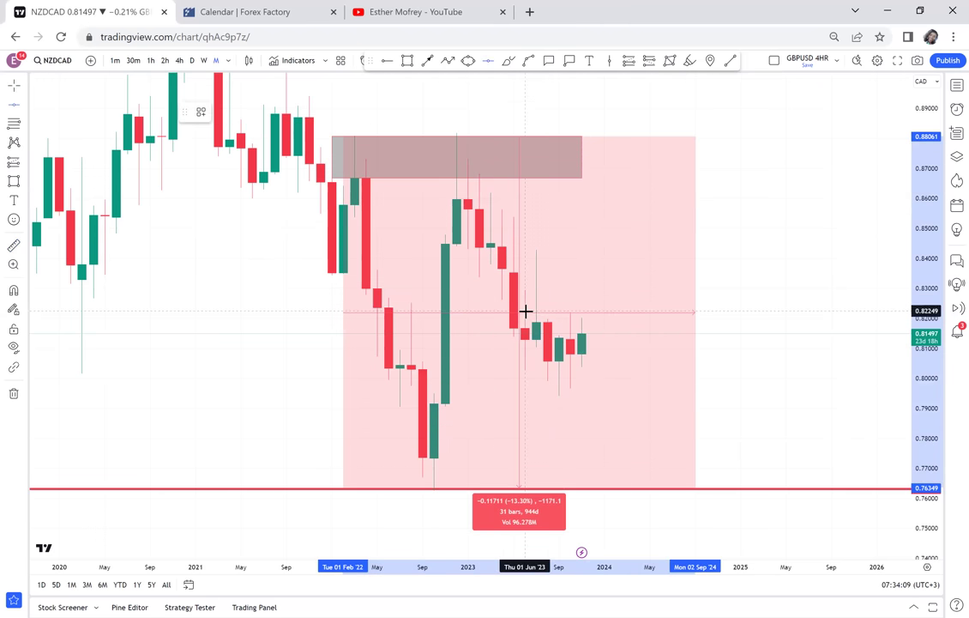
Place a horizontal line at the midpoint of the measured range, about 0.8225, and colour it green
{"action": "key", "text": "alt+h"}
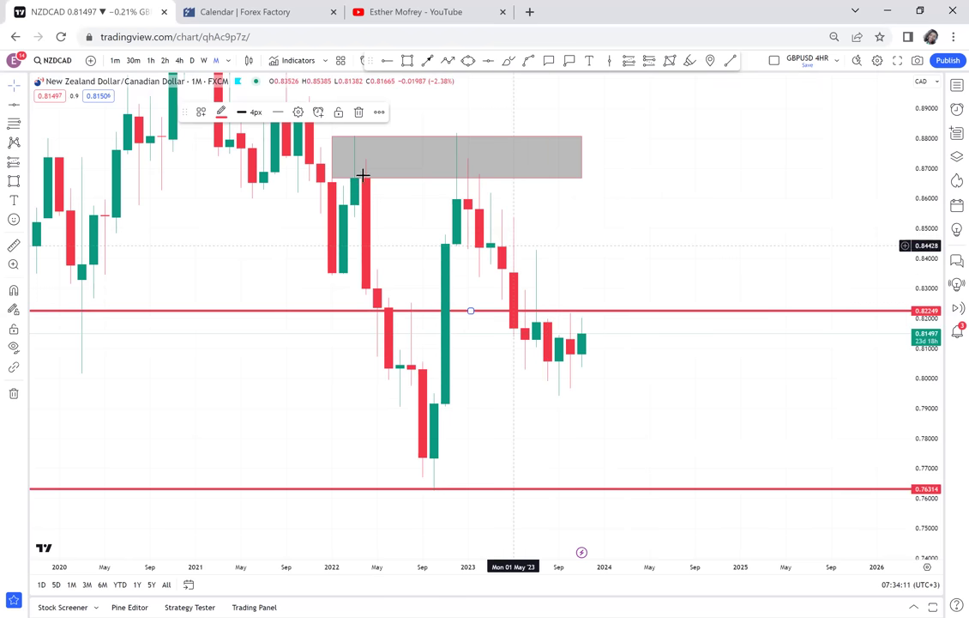
{"action": "left_click", "coordinate": [221, 112]}
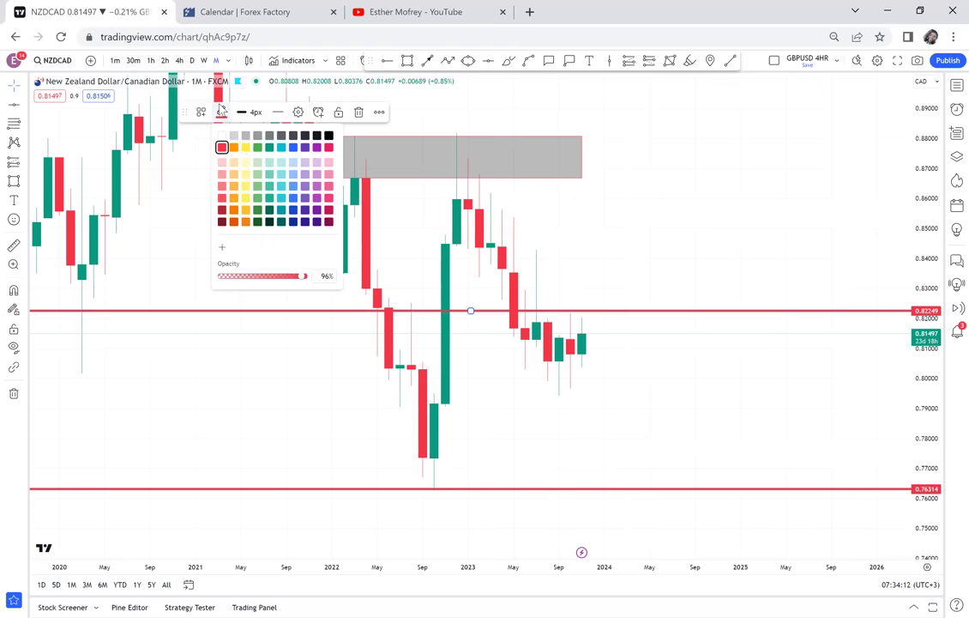
{"action": "left_click", "coordinate": [258, 149]}
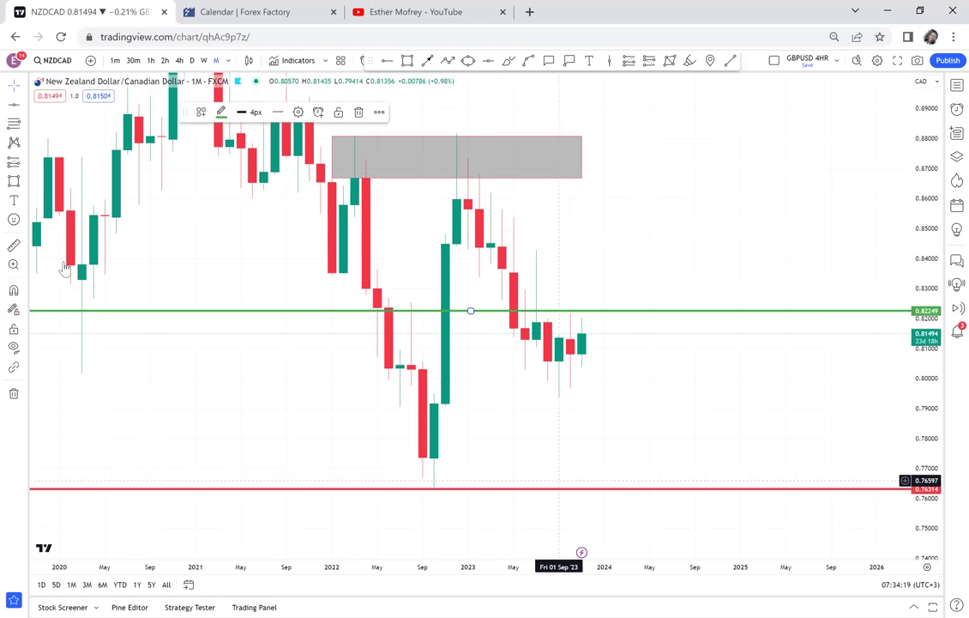
Measure the price distance from the current price down to the red line at the 2022 low
{"action": "left_click", "coordinate": [14, 247]}
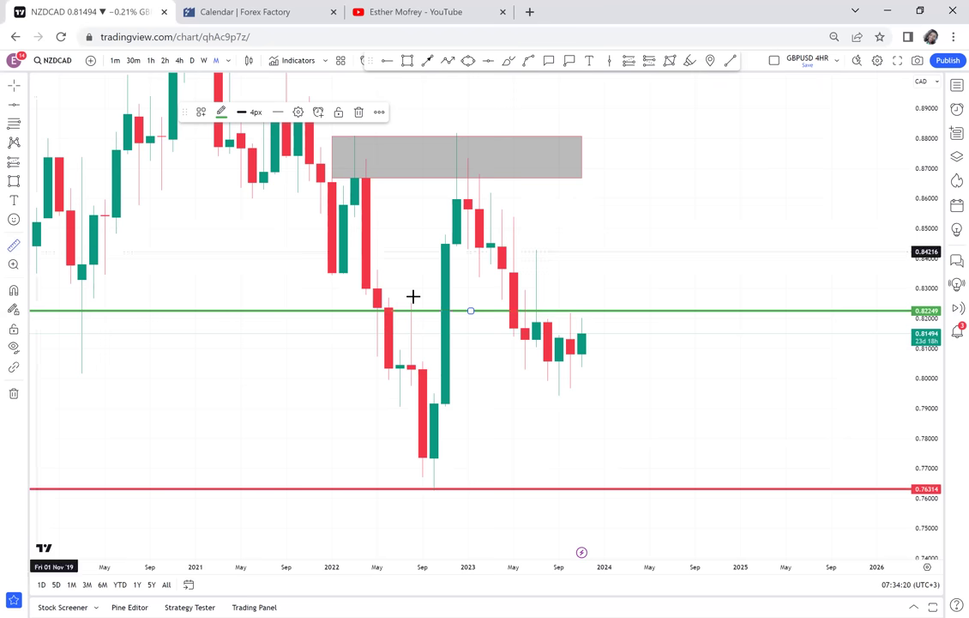
{"action": "left_click", "coordinate": [601, 334]}
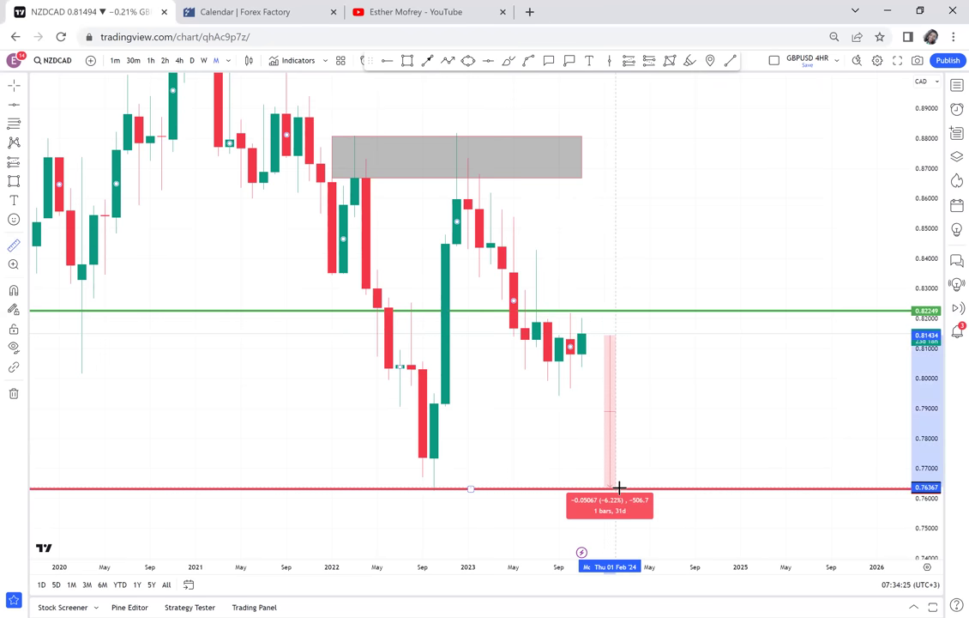
{"action": "left_click", "coordinate": [690, 443]}
{"action": "left_click_drag", "start_coordinate": [770, 431], "coordinate": [766, 451]}
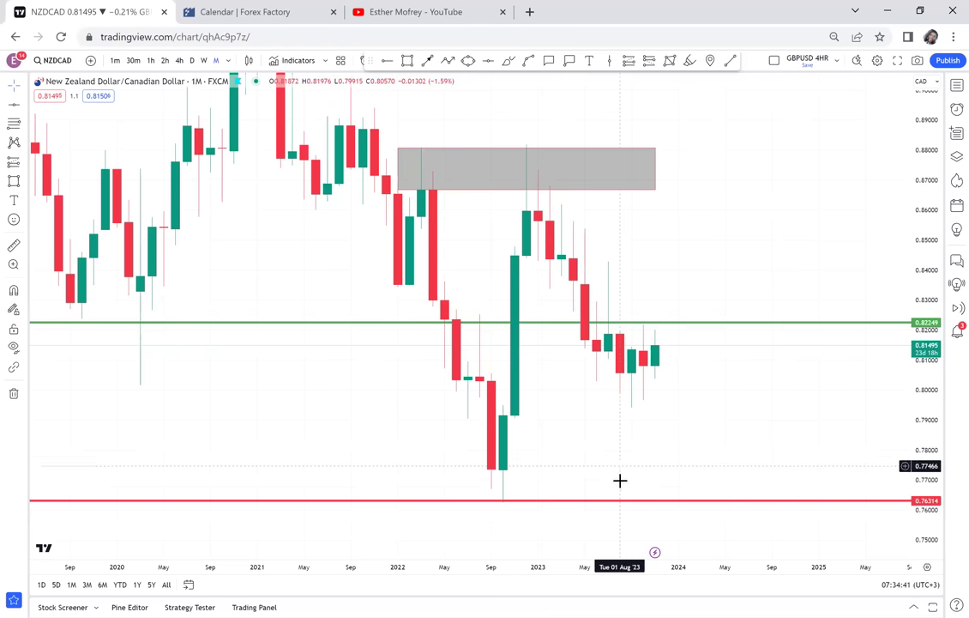
Draw a rectangle around the mid-2023 candles between about 0.842 and 0.794, plus a narrow one from the latest candle down to the red line
{"action": "left_click_drag", "start_coordinate": [691, 440], "coordinate": [655, 437]}
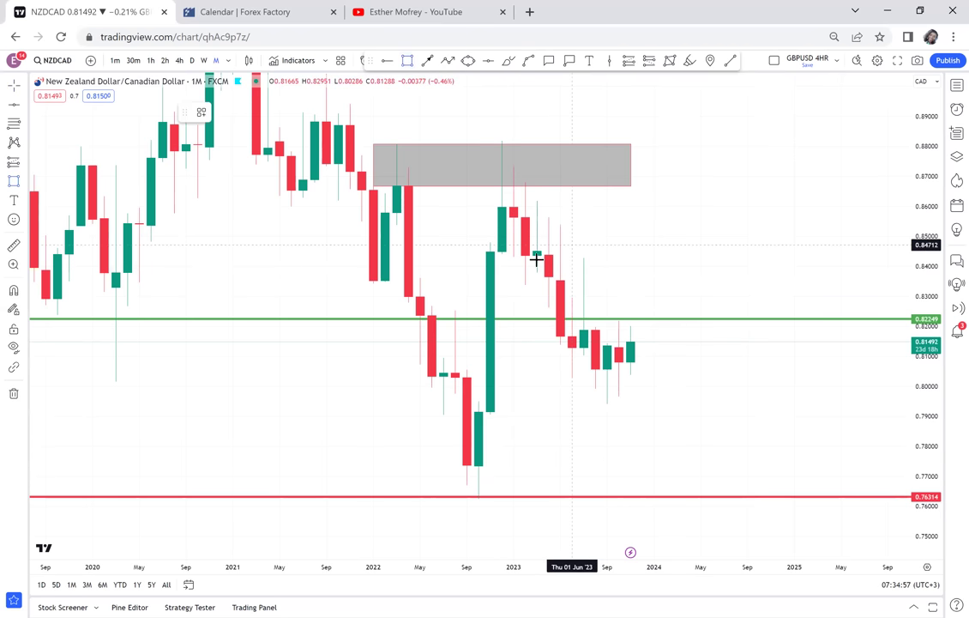
{"action": "left_click_drag", "start_coordinate": [537, 259], "coordinate": [748, 404]}
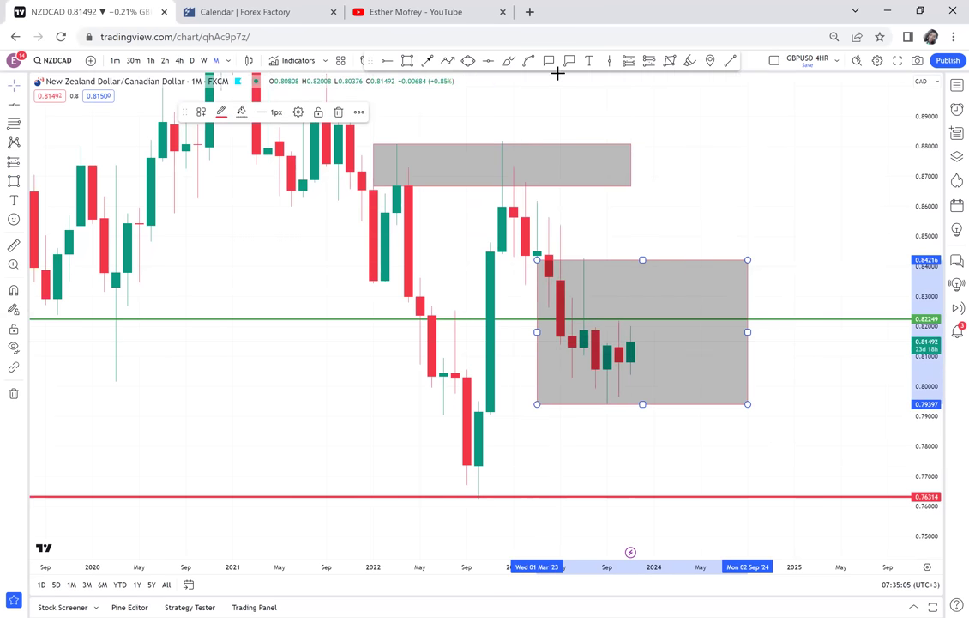
{"action": "left_click", "coordinate": [408, 60]}
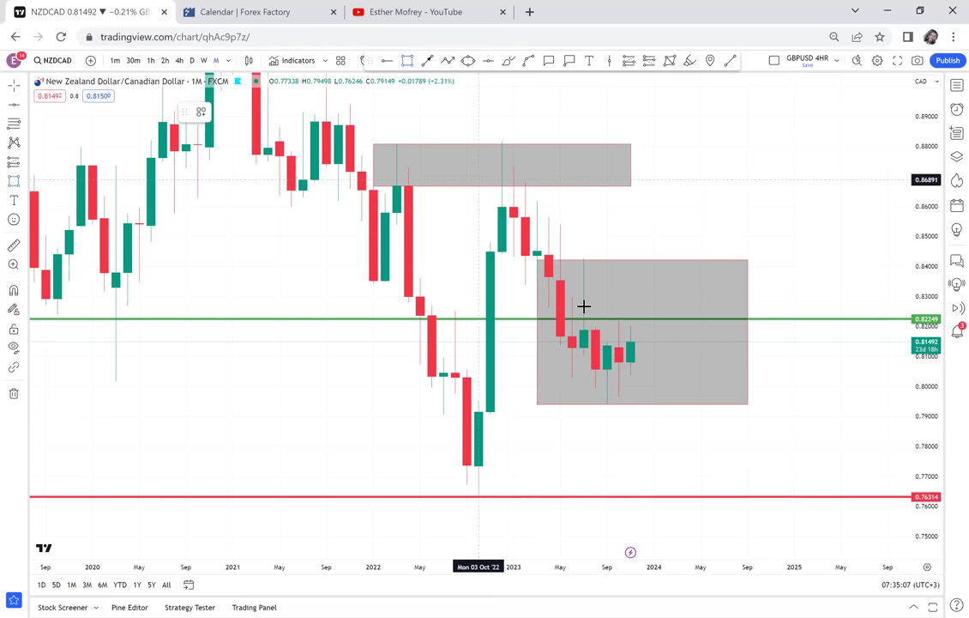
{"action": "left_click", "coordinate": [631, 341]}
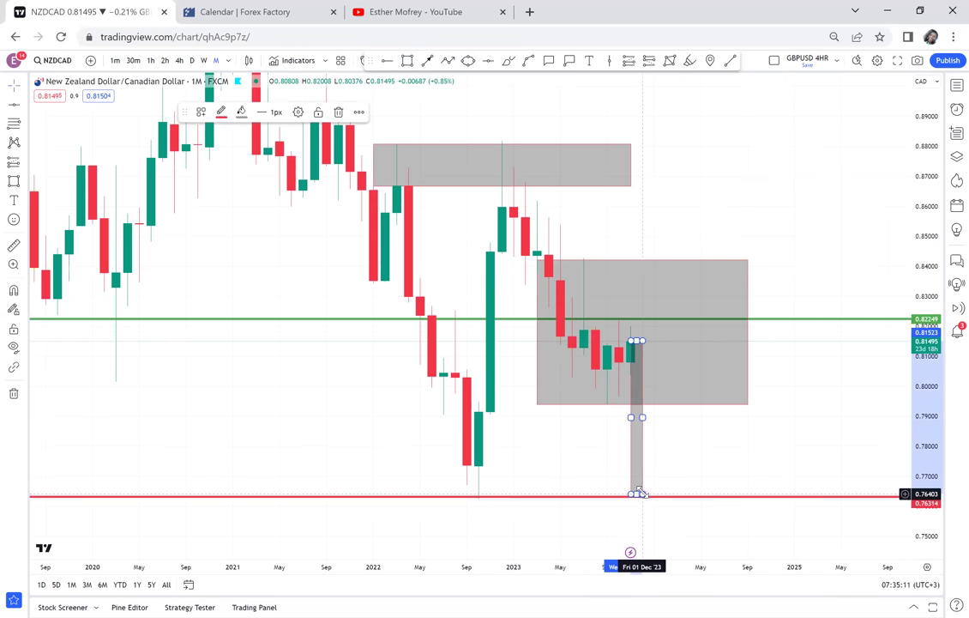
Fill the narrow rectangle below the latest candle with red at 100% opacity, like a projected bearish candle
{"action": "left_click", "coordinate": [241, 112]}
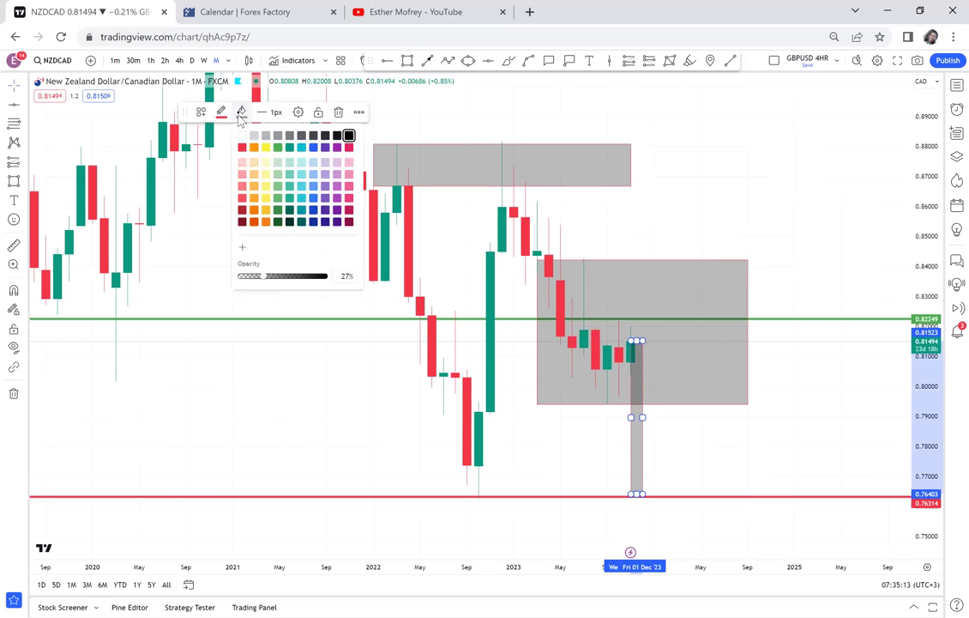
{"action": "left_click_drag", "start_coordinate": [265, 277], "coordinate": [347, 290]}
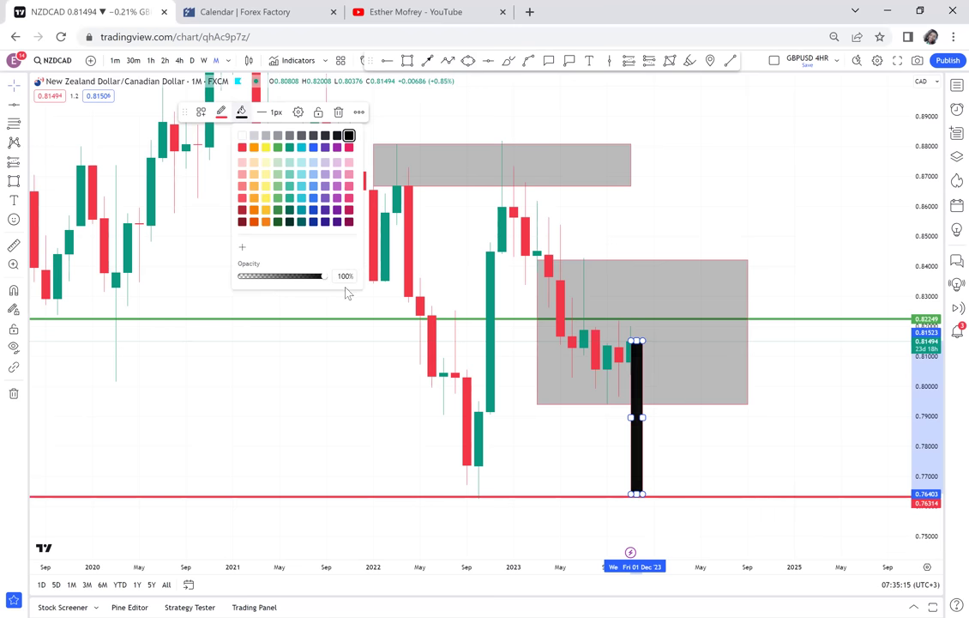
{"action": "left_click", "coordinate": [242, 146]}
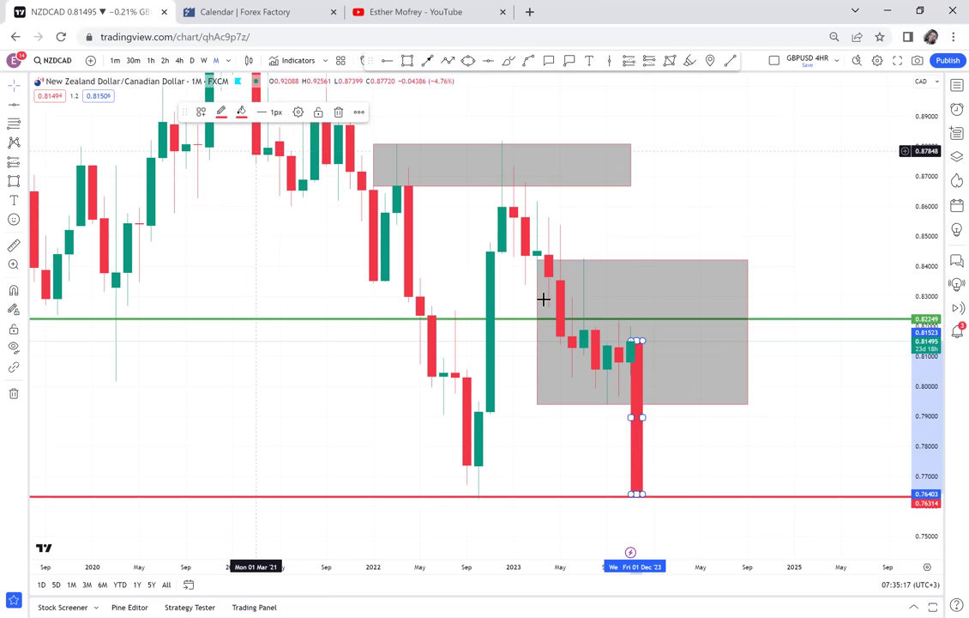
{"action": "left_click", "coordinate": [674, 445]}
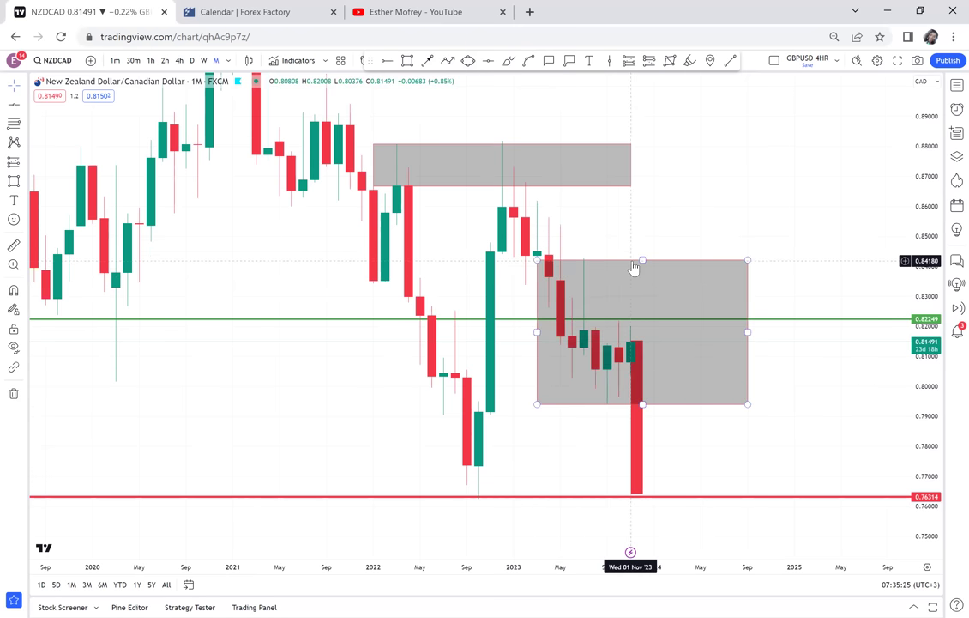
Delete the red projected candle and the large rectangle around the mid-2023 candles
{"action": "left_click", "coordinate": [643, 446]}
{"action": "key", "text": "Delete"}
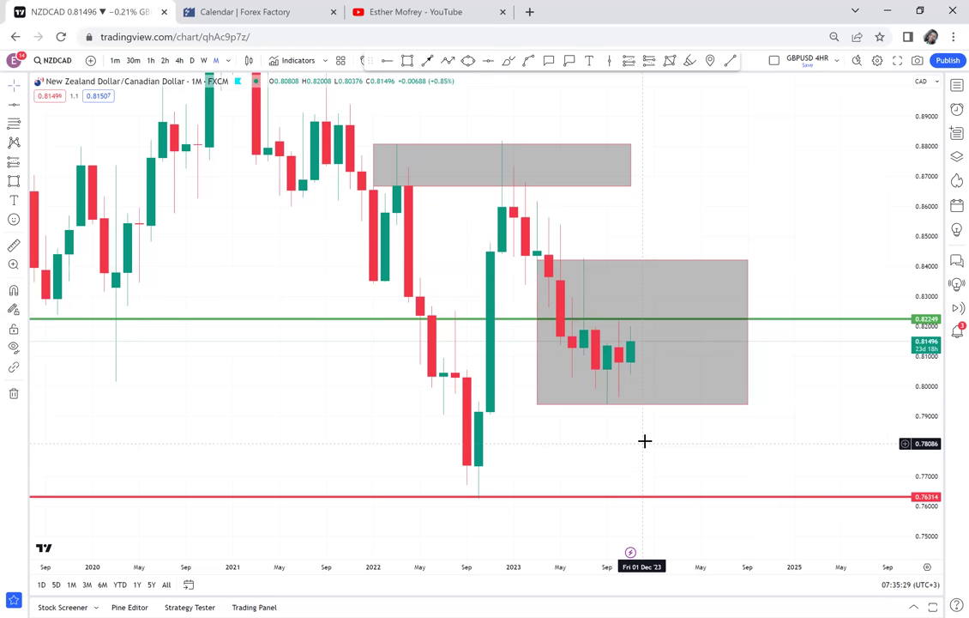
{"action": "left_click", "coordinate": [655, 404]}
{"action": "key", "text": "Delete"}
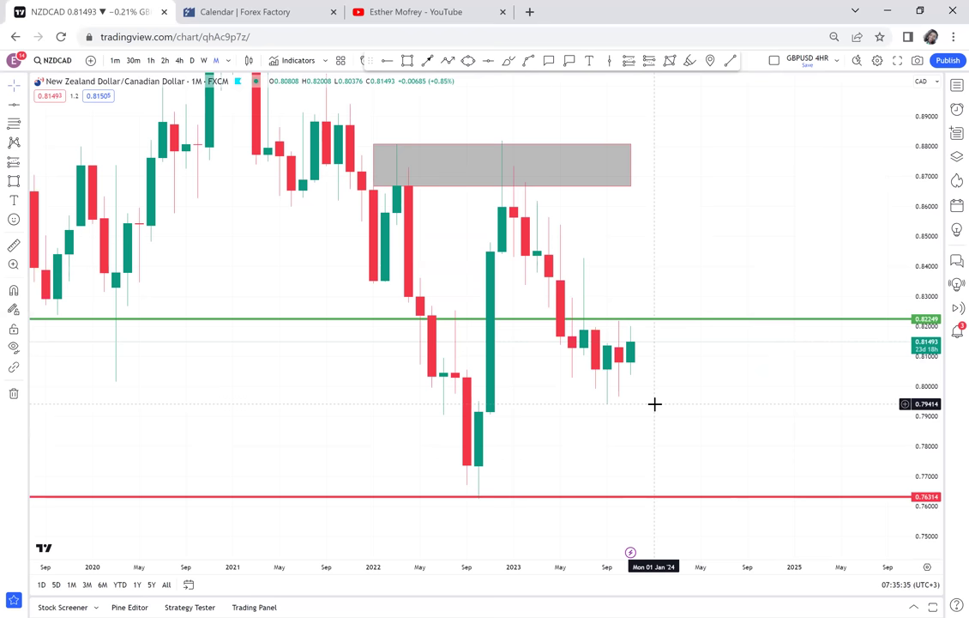
Switch the chart to the weekly timeframe and draw an arrow from about 0.805 in January 2024 up to just below the latest candle
{"action": "left_click", "coordinate": [204, 61]}
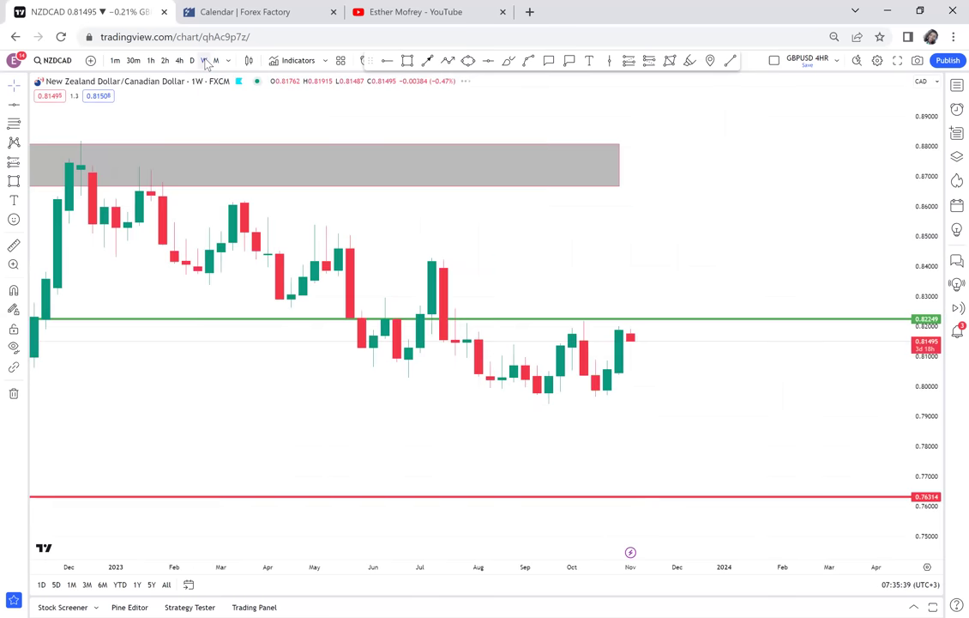
{"action": "scroll", "coordinate": [554, 301], "scroll_direction": "down", "scroll_amount": 4}
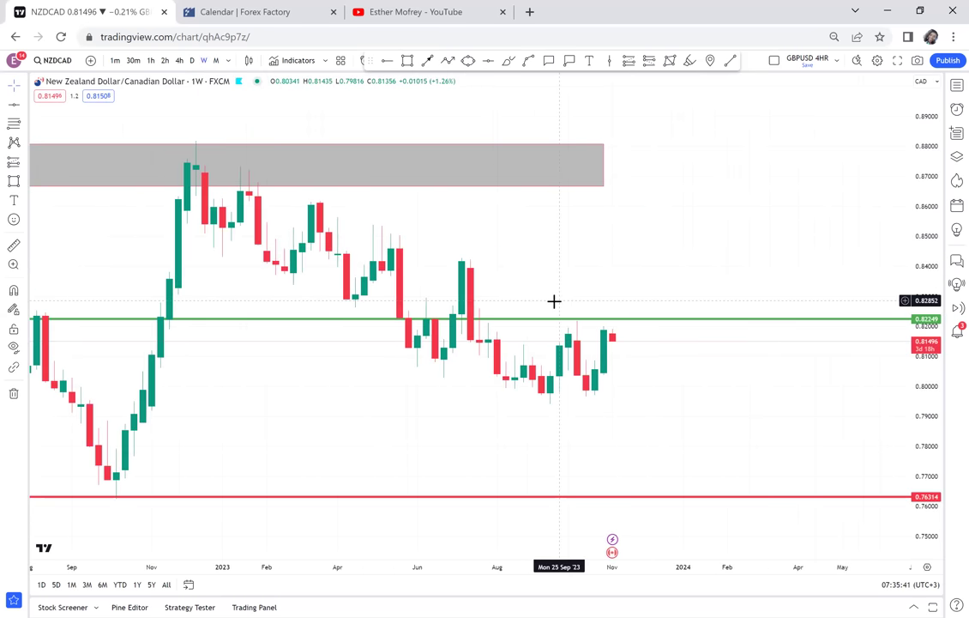
{"action": "left_click_drag", "start_coordinate": [928, 457], "coordinate": [826, 290]}
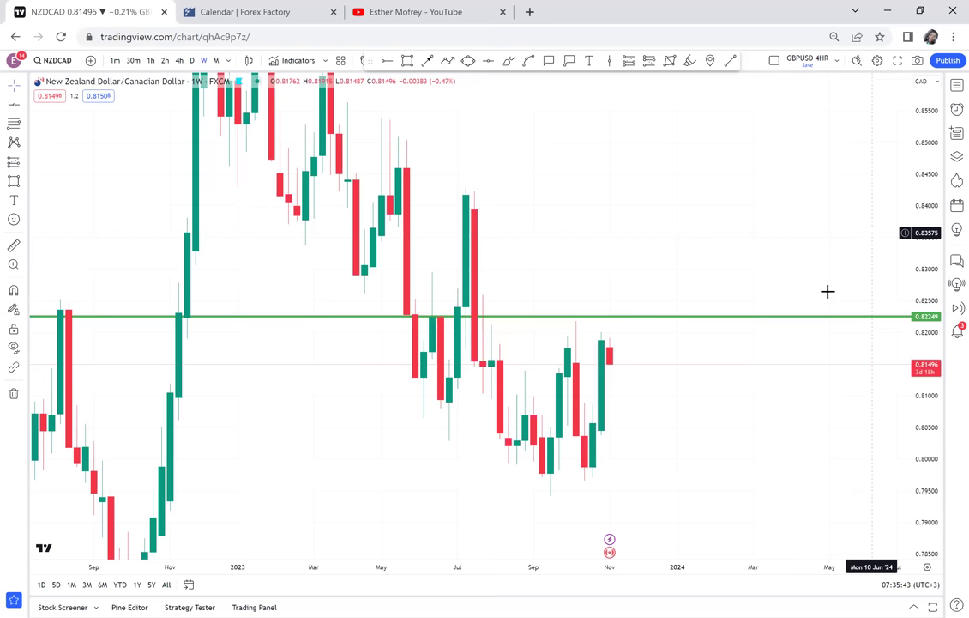
{"action": "left_click_drag", "start_coordinate": [733, 368], "coordinate": [770, 307]}
{"action": "scroll", "coordinate": [770, 308], "scroll_direction": "down", "scroll_amount": 1}
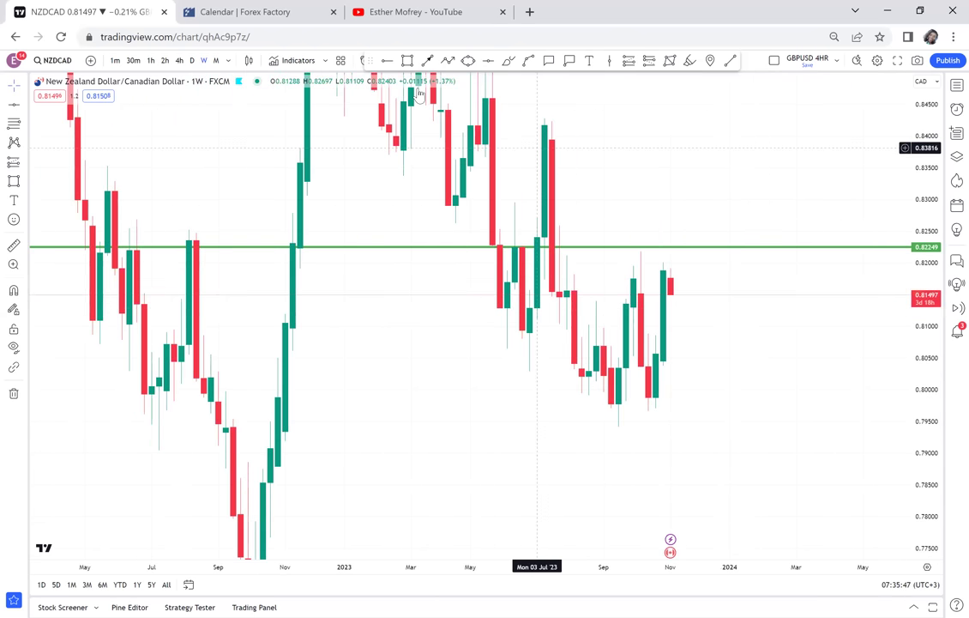
{"action": "left_click", "coordinate": [759, 355]}
{"action": "left_click", "coordinate": [671, 314]}
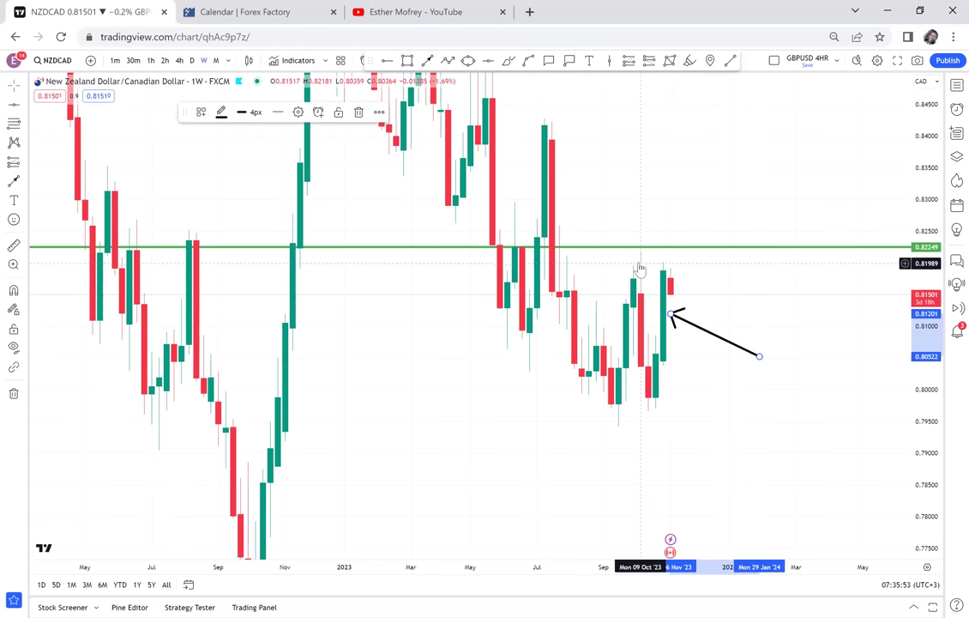
Draw a rectangle over the weekly highs from 24 July 2023 to 29 January 2024, between about 0.821 and 0.817
{"action": "left_click", "coordinate": [408, 60]}
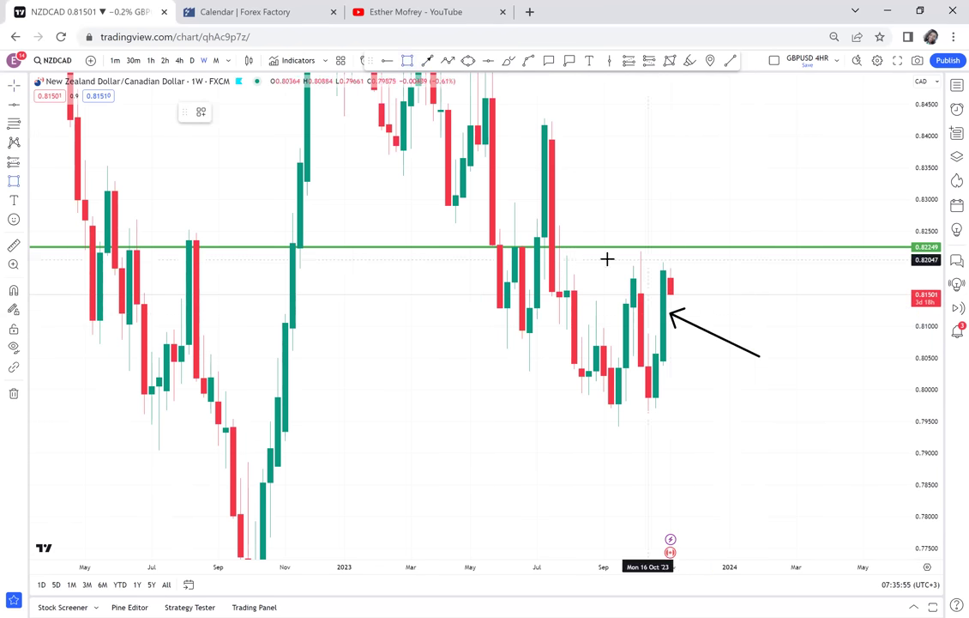
{"action": "left_click_drag", "start_coordinate": [559, 255], "coordinate": [597, 263]}
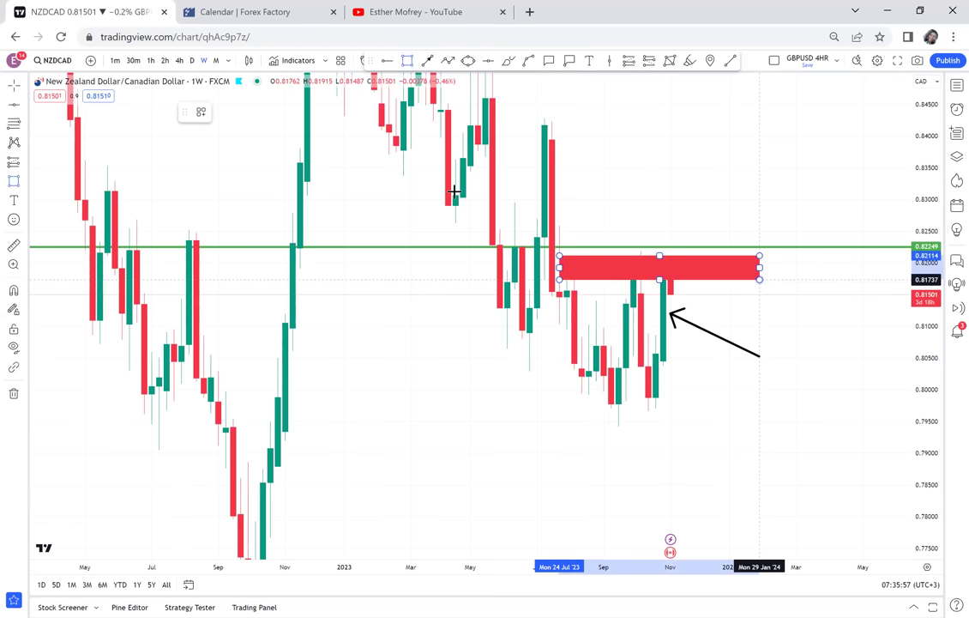
{"action": "left_click", "coordinate": [759, 279]}
Set the weekly zone rectangle's fill to black at 13% opacity
{"action": "left_click", "coordinate": [240, 113]}
{"action": "left_click_drag", "start_coordinate": [285, 279], "coordinate": [254, 281]}
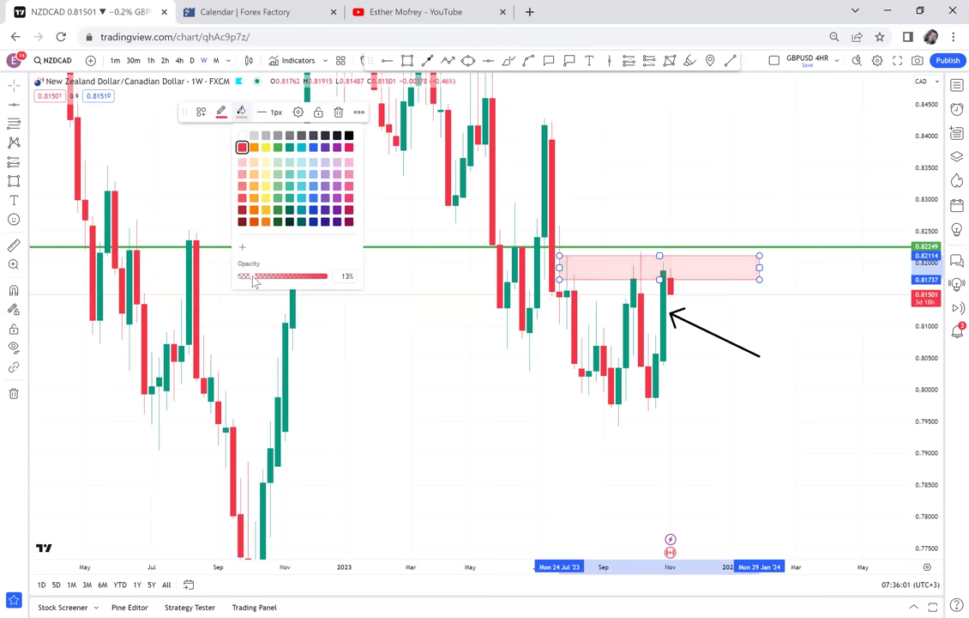
{"action": "left_click", "coordinate": [349, 136]}
{"action": "left_click", "coordinate": [740, 320]}
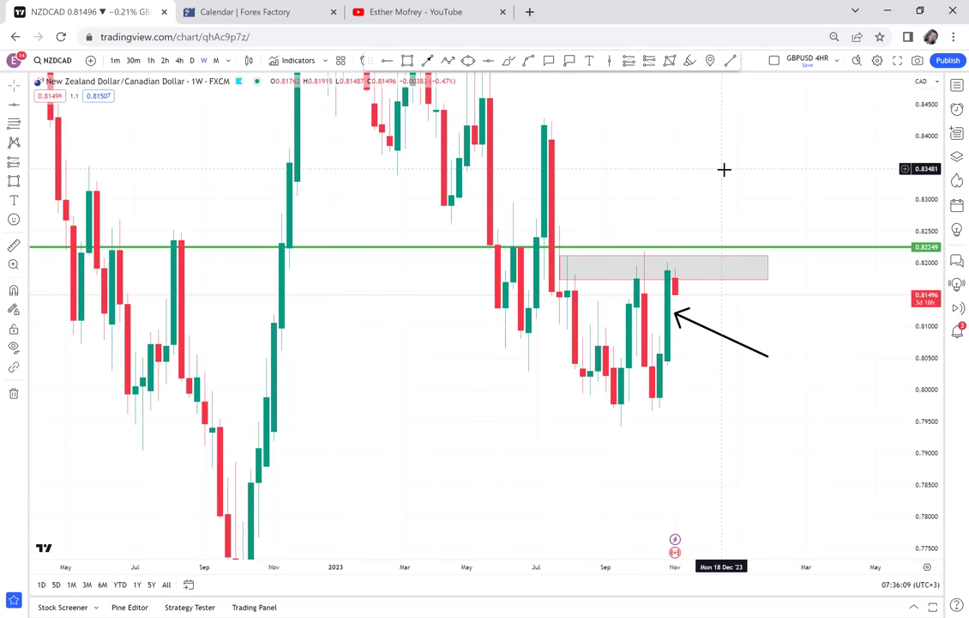
Mark the three price rejections in the weekly zone with ellipses, around the late-July, early-October and latest 2023 candles
{"action": "left_click_drag", "start_coordinate": [724, 169], "coordinate": [630, 178]}
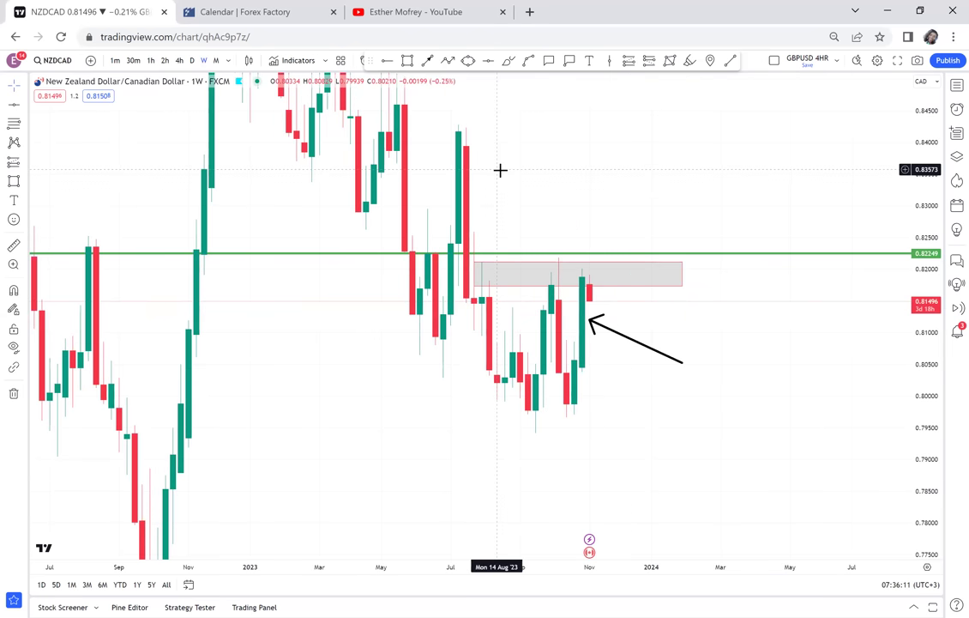
{"action": "left_click", "coordinate": [468, 65]}
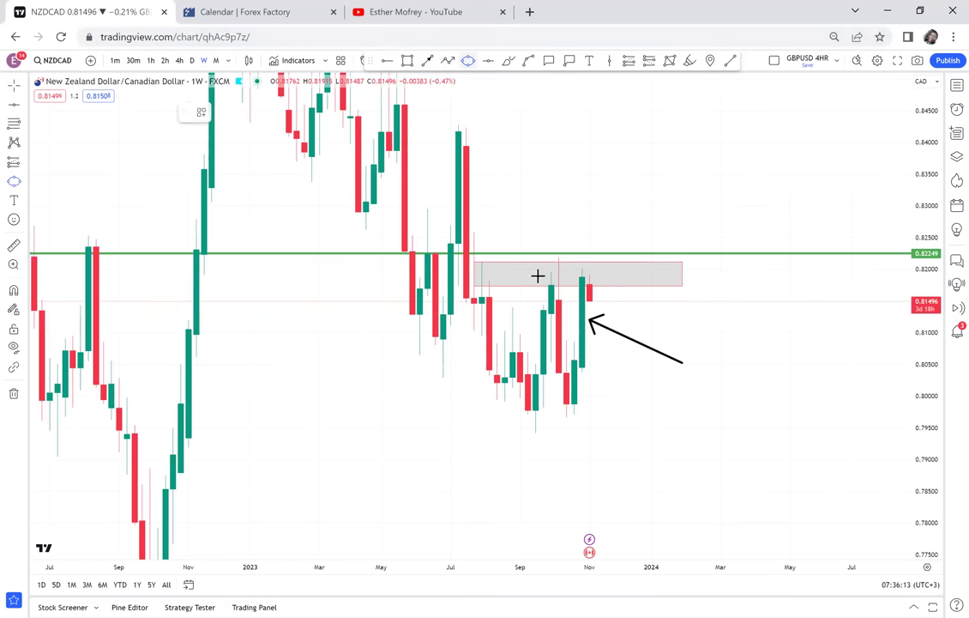
{"action": "left_click", "coordinate": [469, 283]}
{"action": "left_click", "coordinate": [505, 264]}
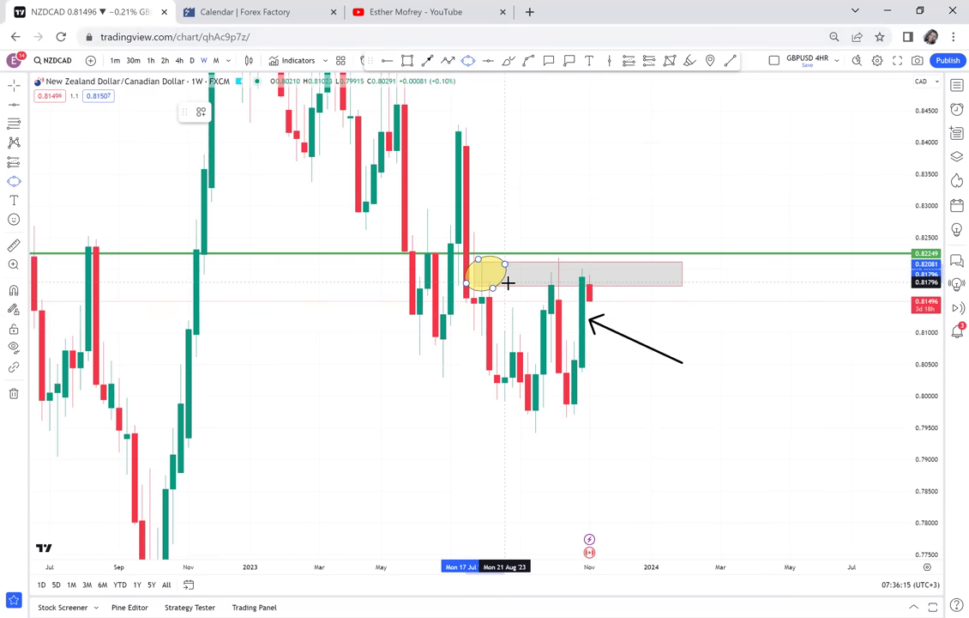
{"action": "left_click", "coordinate": [507, 281]}
{"action": "left_click", "coordinate": [468, 61]}
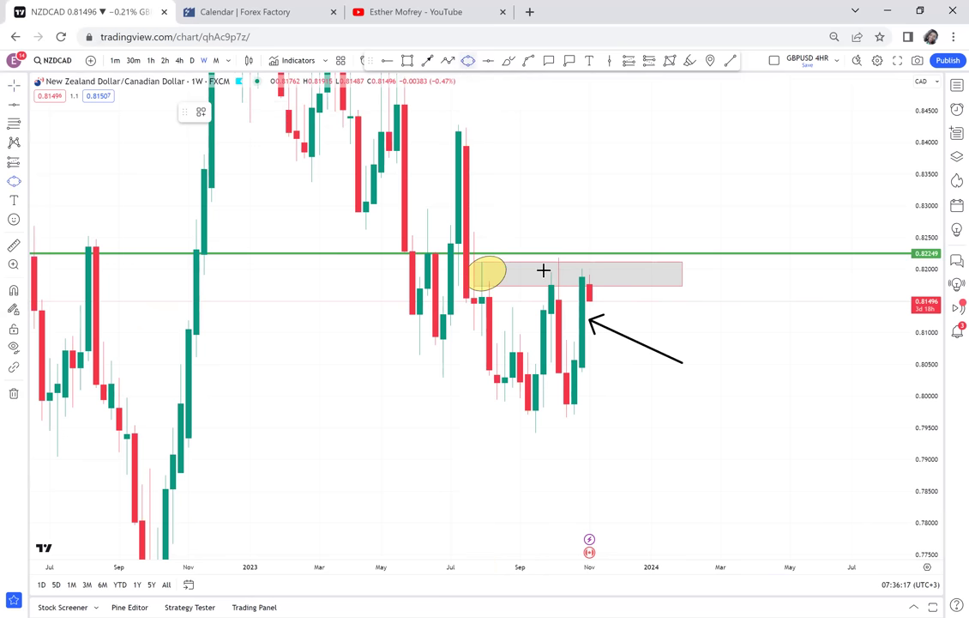
{"action": "left_click", "coordinate": [574, 267]}
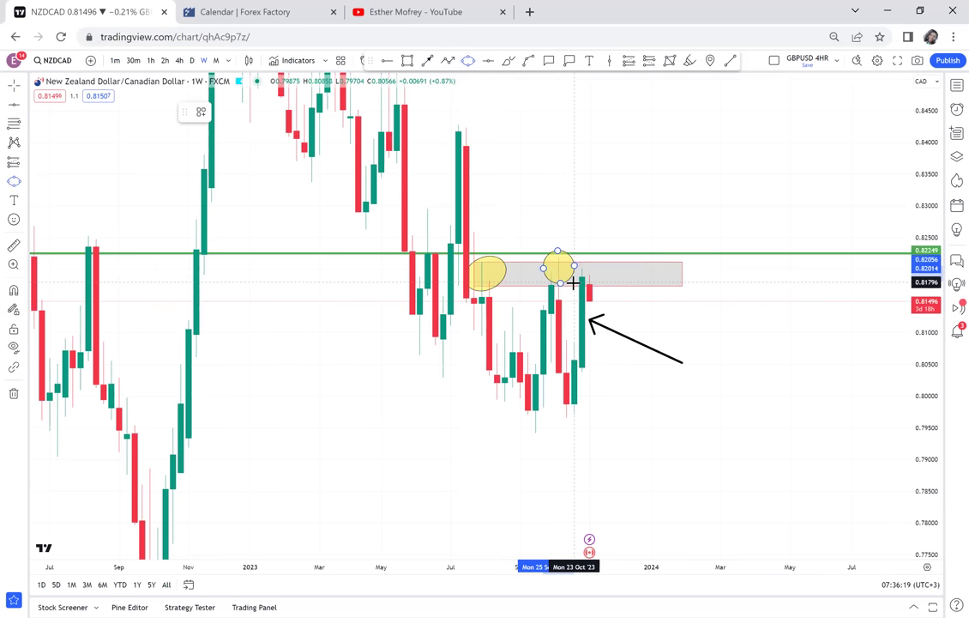
{"action": "left_click", "coordinate": [557, 251]}
{"action": "left_click", "coordinate": [468, 61]}
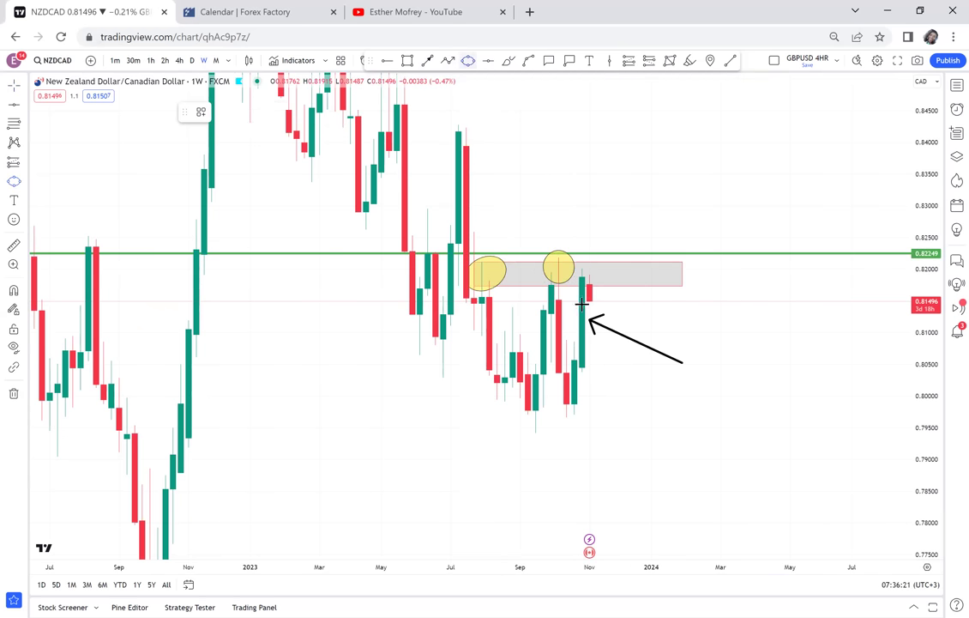
{"action": "left_click", "coordinate": [583, 274]}
{"action": "left_click", "coordinate": [606, 269]}
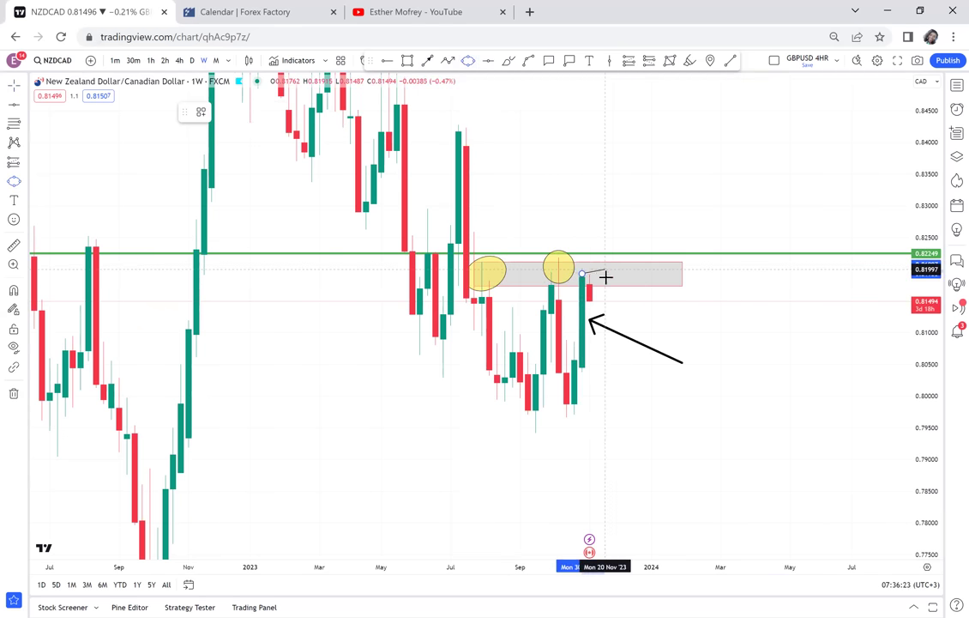
{"action": "left_click", "coordinate": [608, 283]}
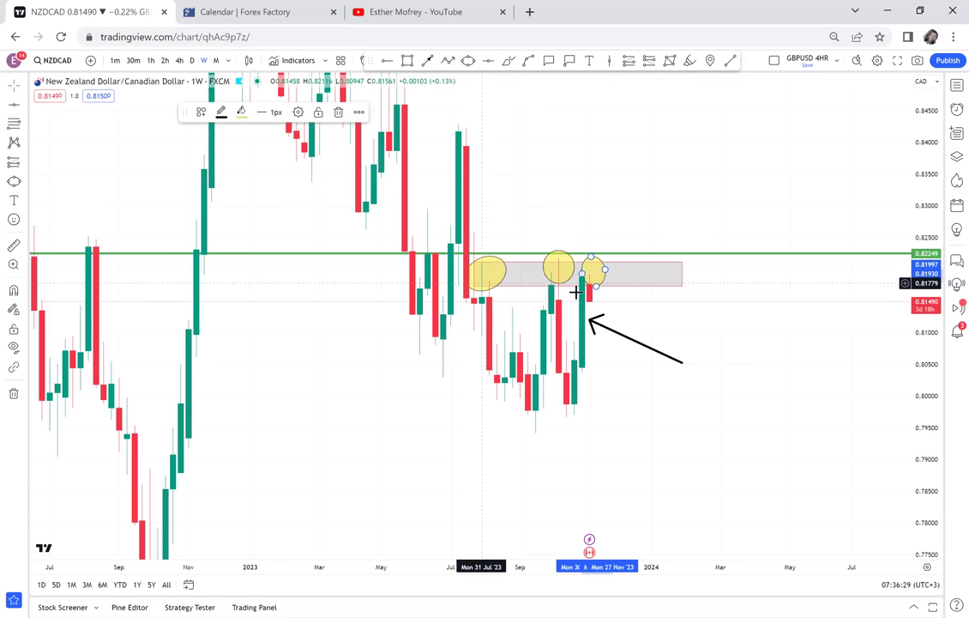
Delete the arrow below the latest candle and place a horizontal ray at about 0.7939 from May 2023, under the September 2023 low
{"action": "left_click", "coordinate": [627, 341]}
{"action": "key", "text": "Delete"}
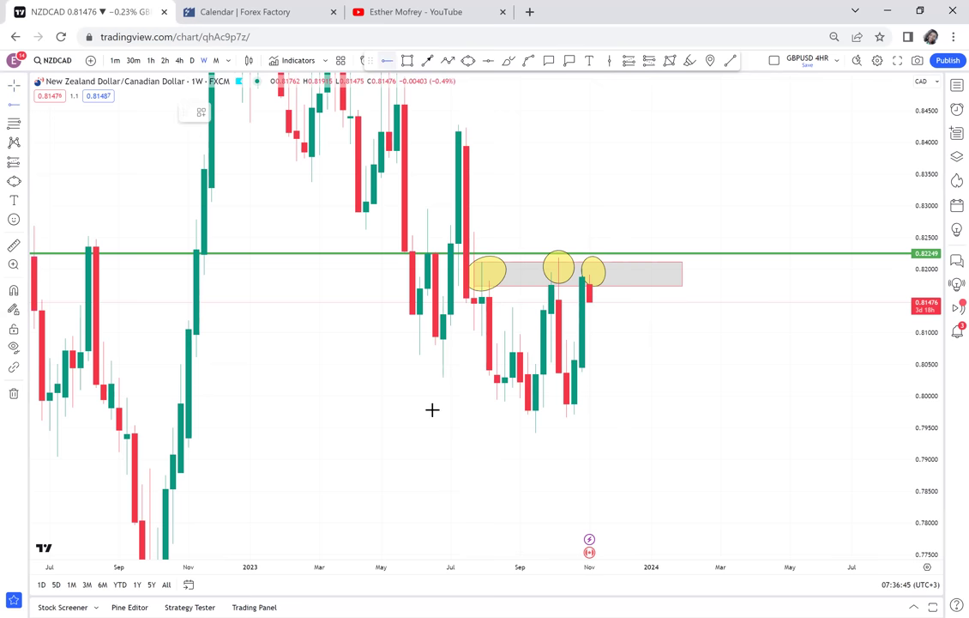
{"action": "left_click", "coordinate": [389, 435]}
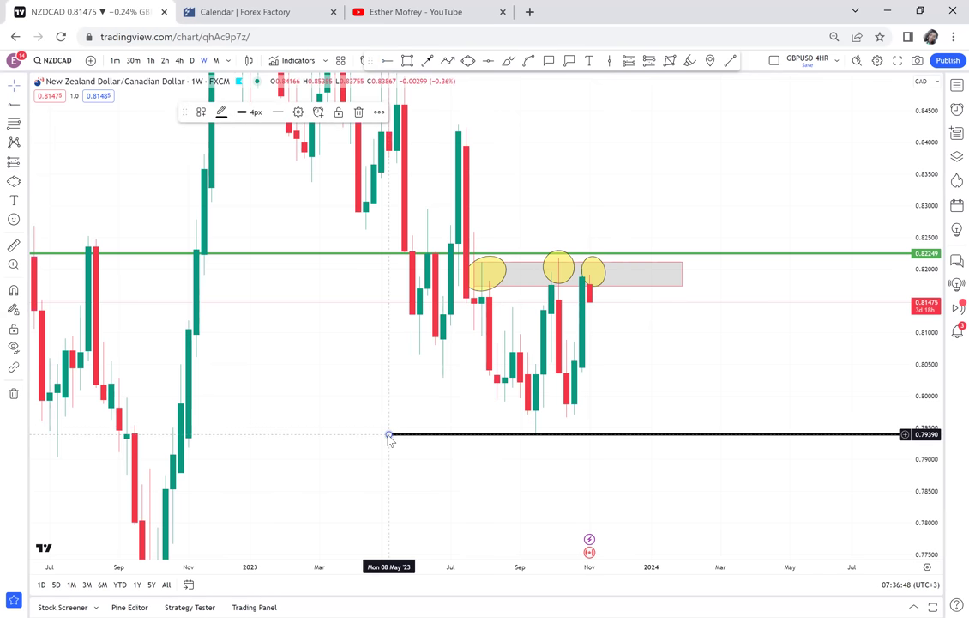
Mark the September and late-October 2023 weekly lows with ellipses, just above the black ray at 0.7939
{"action": "left_click", "coordinate": [468, 62]}
{"action": "left_click", "coordinate": [512, 430]}
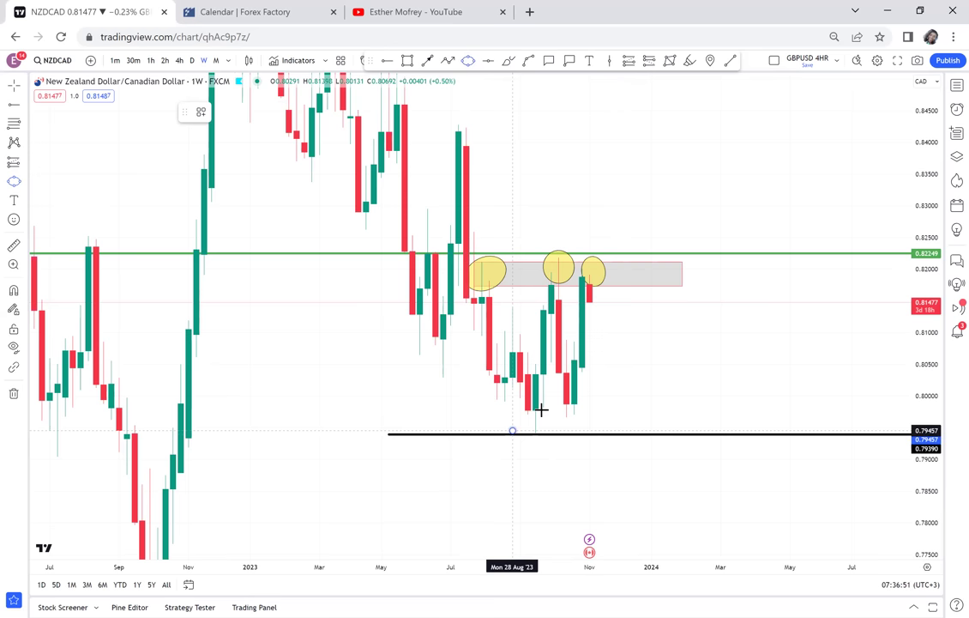
{"action": "left_click", "coordinate": [550, 407]}
{"action": "left_click", "coordinate": [559, 423]}
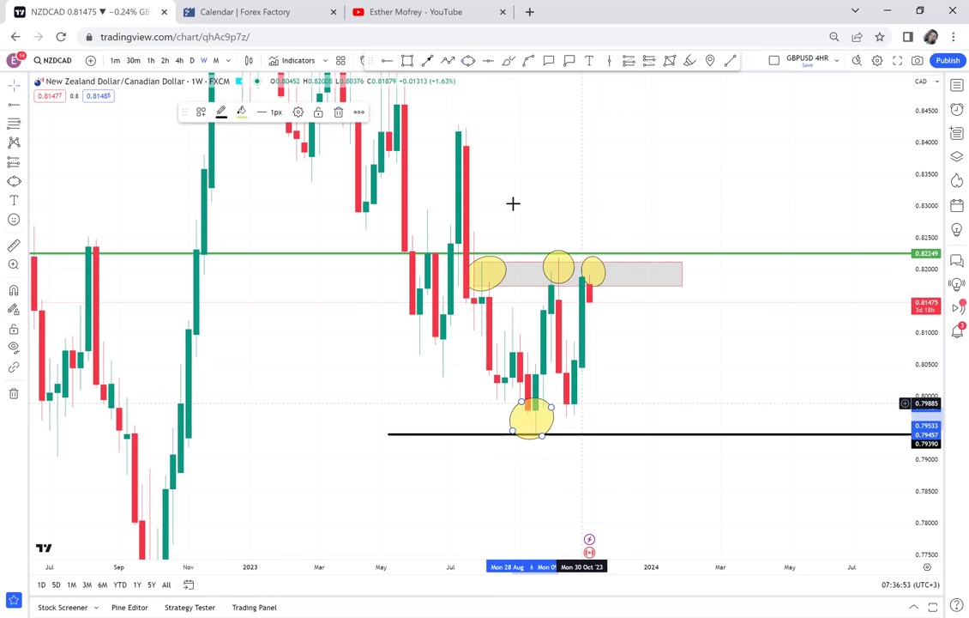
{"action": "left_click", "coordinate": [468, 62]}
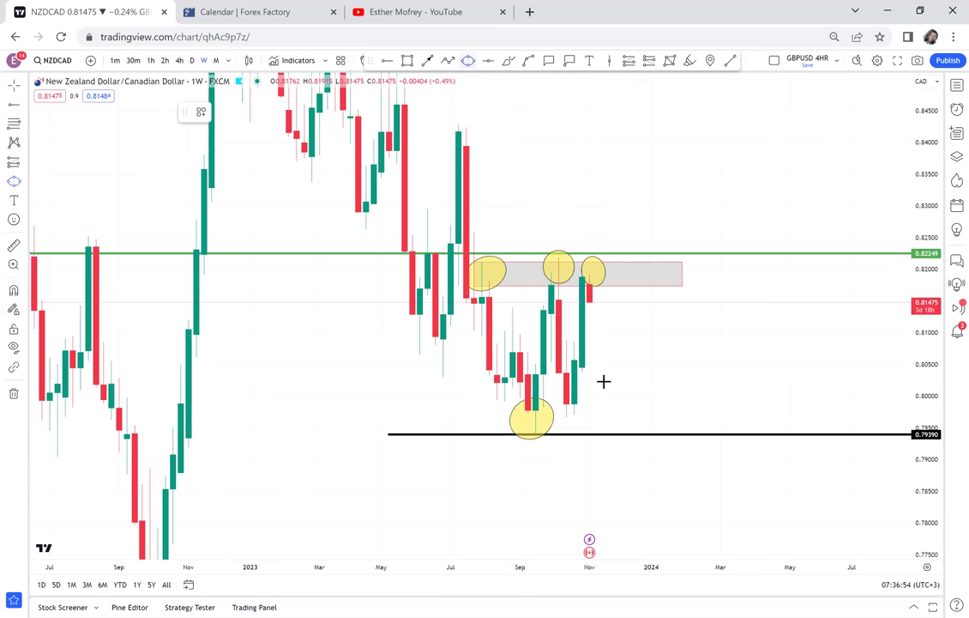
{"action": "left_click", "coordinate": [558, 415]}
{"action": "left_click", "coordinate": [581, 403]}
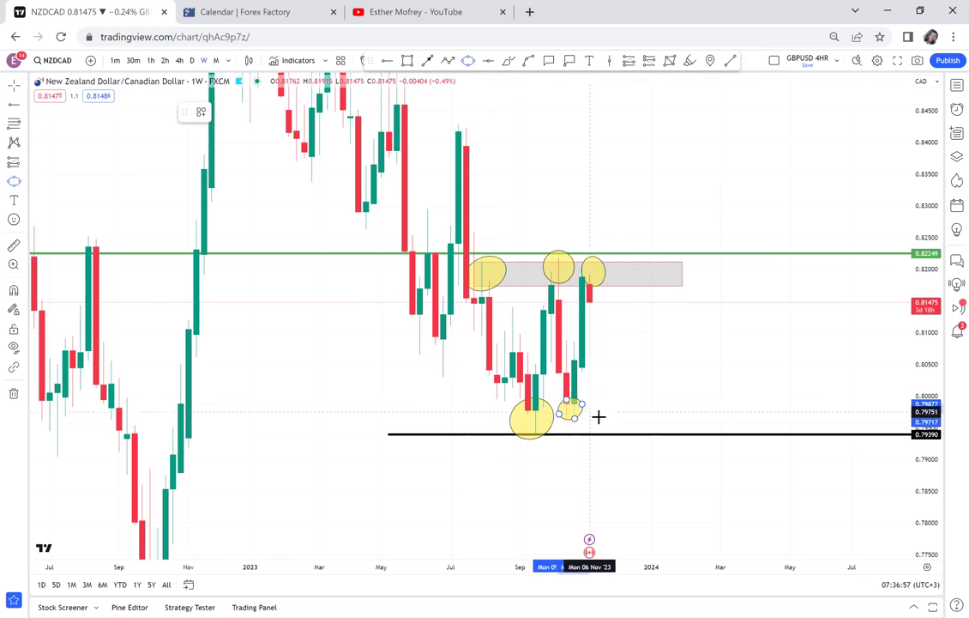
{"action": "left_click", "coordinate": [600, 411]}
Extend the weekly zone rectangle down to about 0.794, then move it below the black ray, spanning about 0.794 to 0.767
{"action": "left_click_drag", "start_coordinate": [634, 506], "coordinate": [642, 376]}
{"action": "left_click_drag", "start_coordinate": [475, 170], "coordinate": [451, 317]}
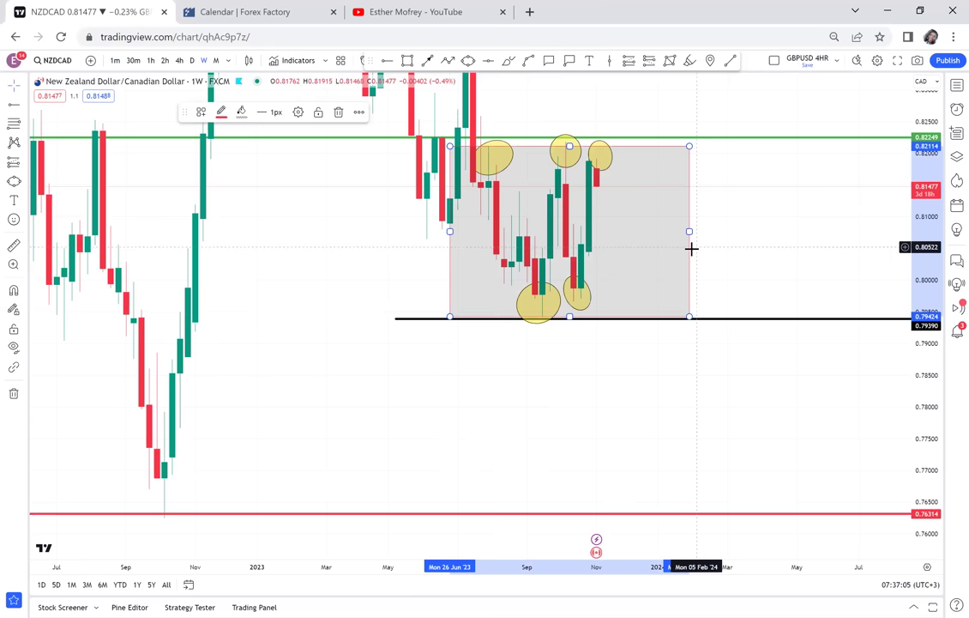
{"action": "left_click_drag", "start_coordinate": [692, 256], "coordinate": [683, 421]}
{"action": "left_click_drag", "start_coordinate": [759, 465], "coordinate": [775, 364]}
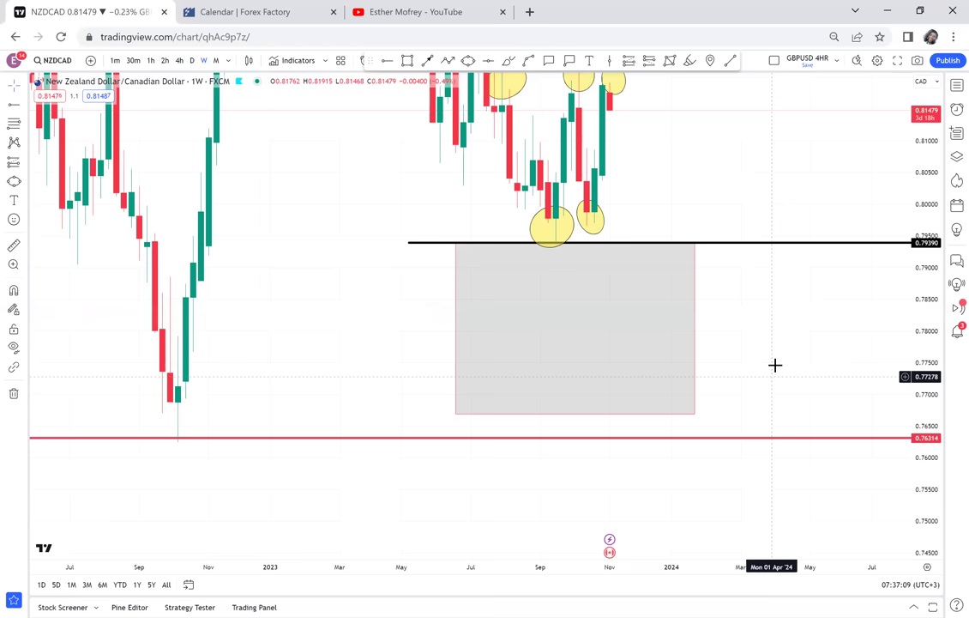
{"action": "left_click_drag", "start_coordinate": [748, 326], "coordinate": [728, 465]}
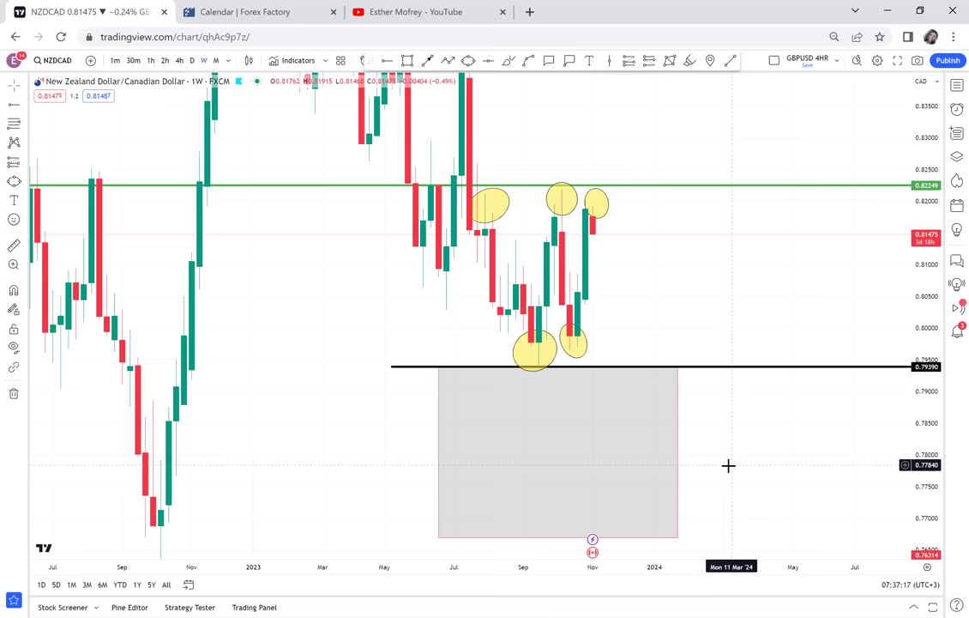
Switch to the daily timeframe and place a horizontal ray at about 0.8089 starting from 5 October 2023
{"action": "left_click", "coordinate": [192, 60]}
{"action": "scroll", "coordinate": [565, 244], "scroll_direction": "down", "scroll_amount": 4}
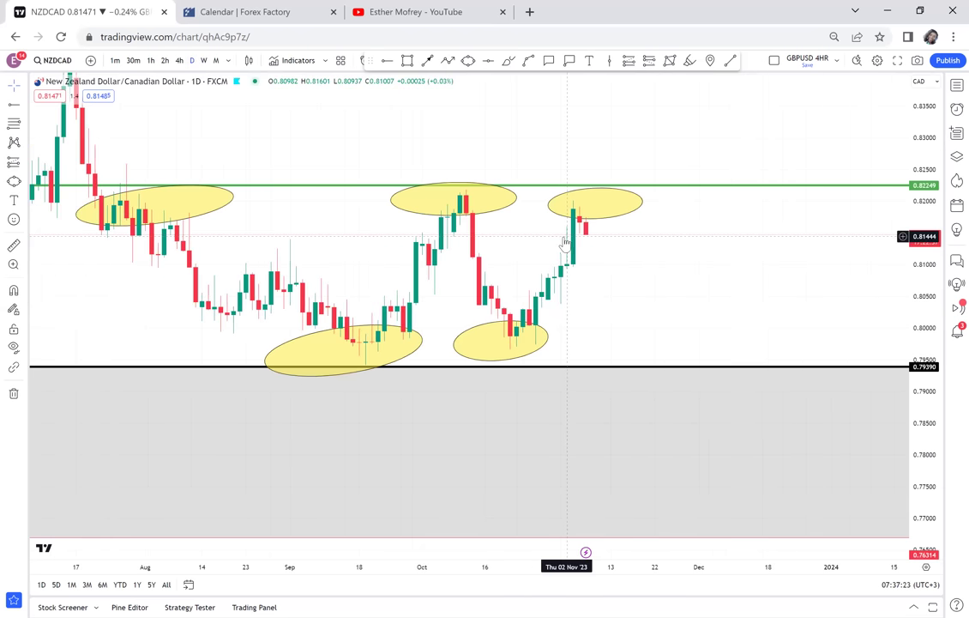
{"action": "left_click_drag", "start_coordinate": [932, 456], "coordinate": [881, 229]}
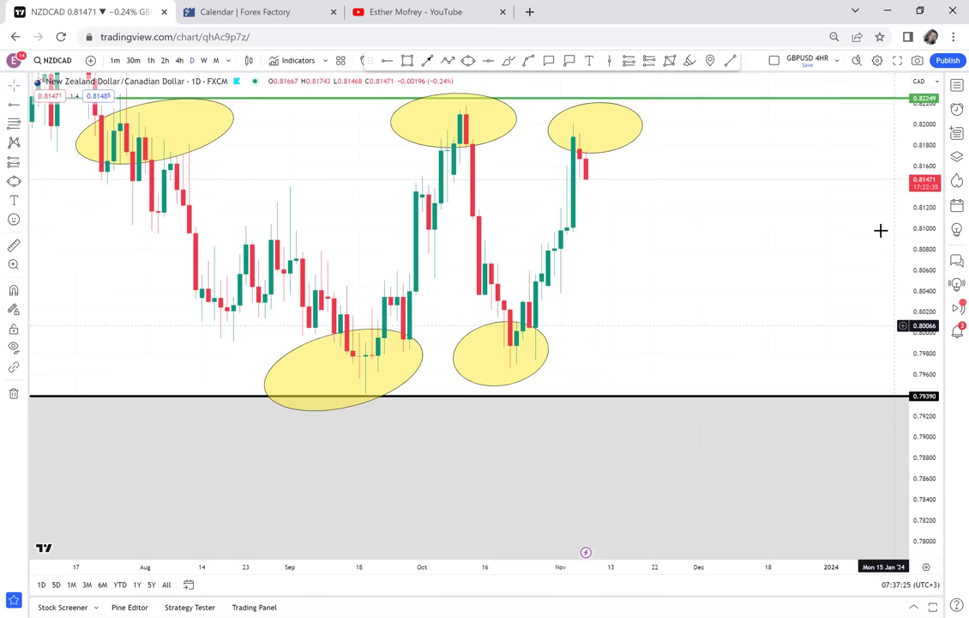
{"action": "left_click_drag", "start_coordinate": [770, 224], "coordinate": [757, 358]}
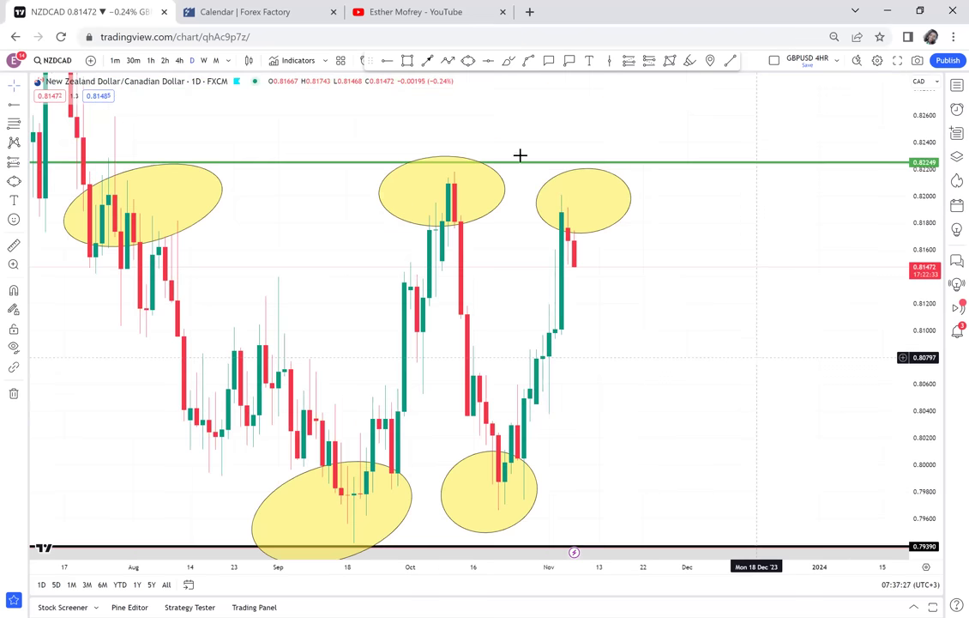
{"action": "scroll", "coordinate": [520, 156], "scroll_direction": "down", "scroll_amount": 1}
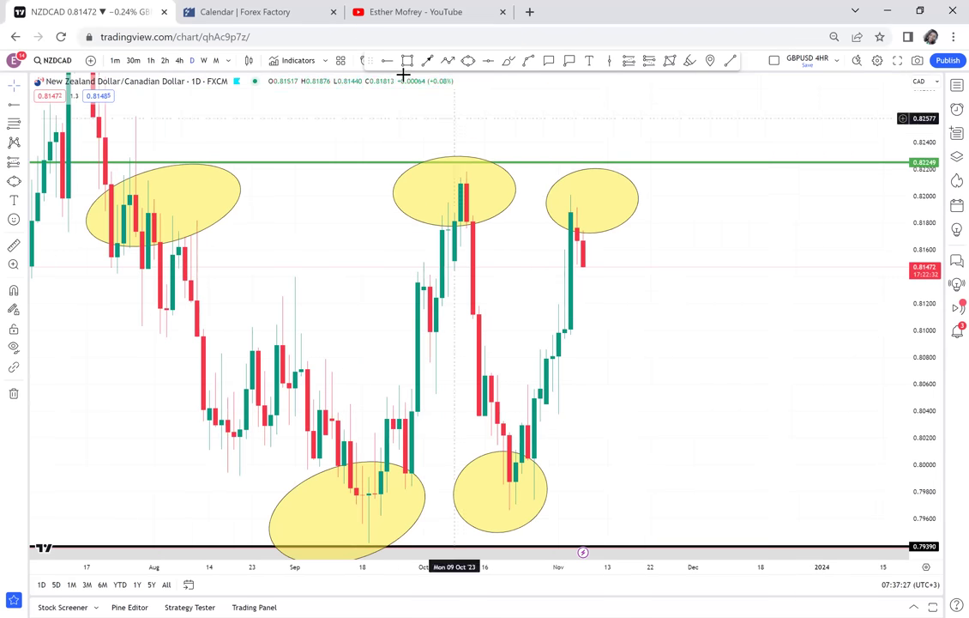
{"action": "left_click", "coordinate": [442, 345]}
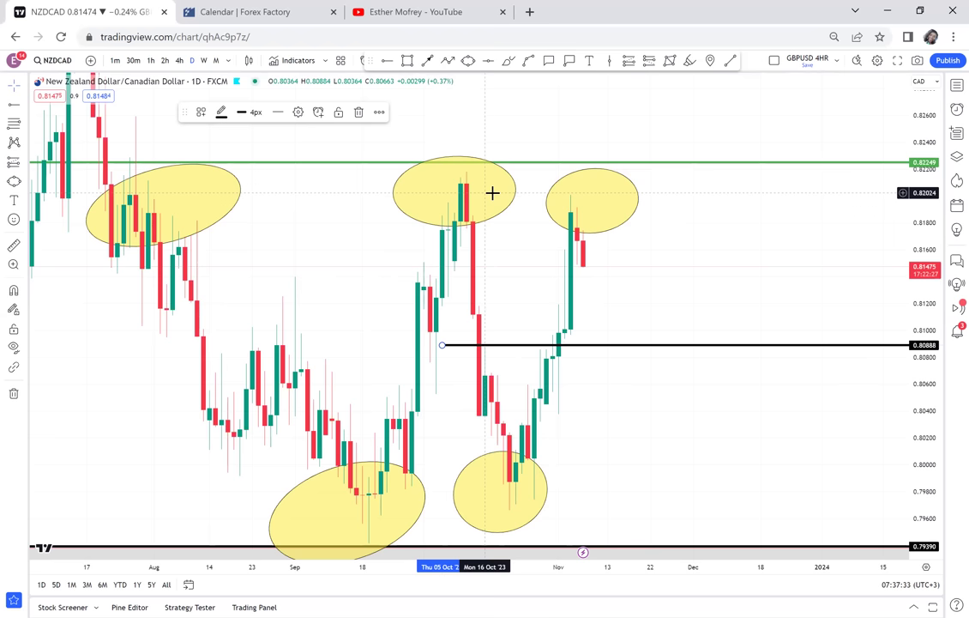
Delete the ellipses around the early-November and mid-October 2023 highs
{"action": "left_click", "coordinate": [559, 191]}
{"action": "key", "text": "Delete"}
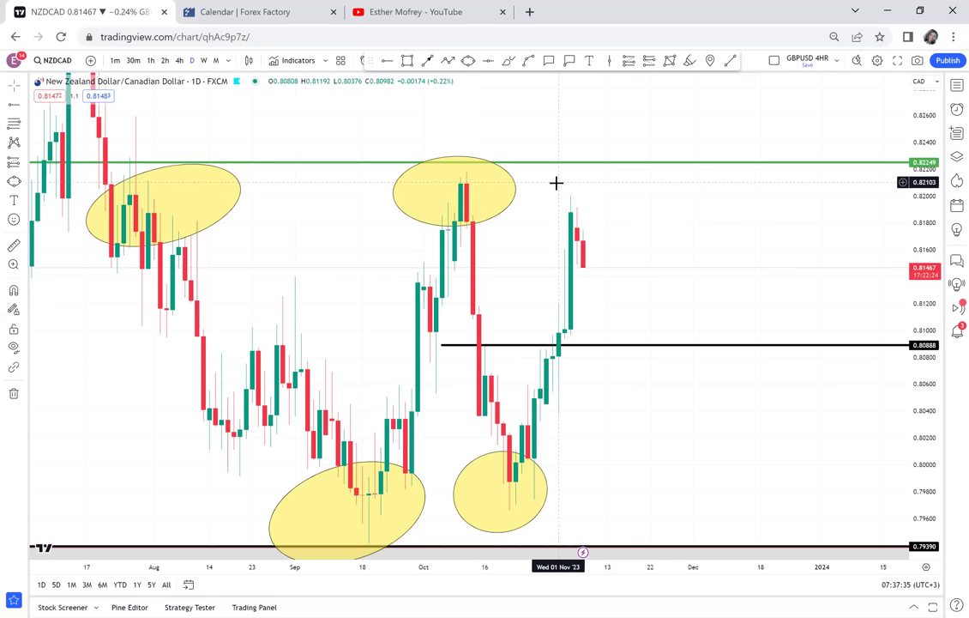
{"action": "left_click", "coordinate": [511, 175]}
{"action": "key", "text": "Delete"}
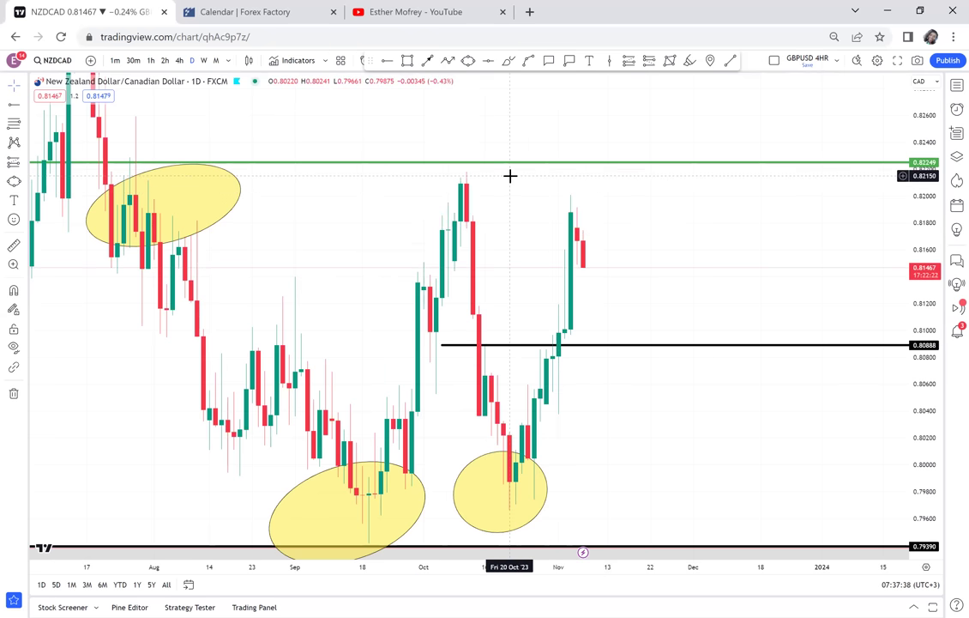
Draw an arrow from the 3 November 2023 high at about 0.8198 back to 28 September 2023 at about 0.8194
{"action": "left_click", "coordinate": [408, 66]}
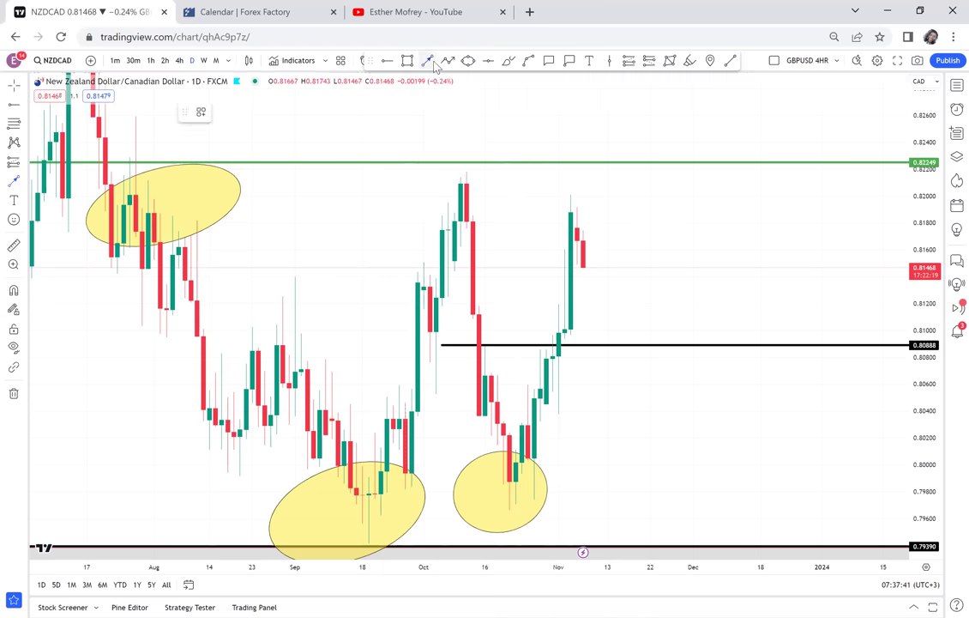
{"action": "mouse_move", "coordinate": [571, 199]}
{"action": "left_mouse_down"}
{"action": "mouse_move", "coordinate": [431, 215]}
{"action": "mouse_move", "coordinate": [541, 198]}
{"action": "mouse_move", "coordinate": [400, 197]}
{"action": "mouse_move", "coordinate": [546, 199]}
{"action": "mouse_move", "coordinate": [447, 203]}
{"action": "left_mouse_up"}
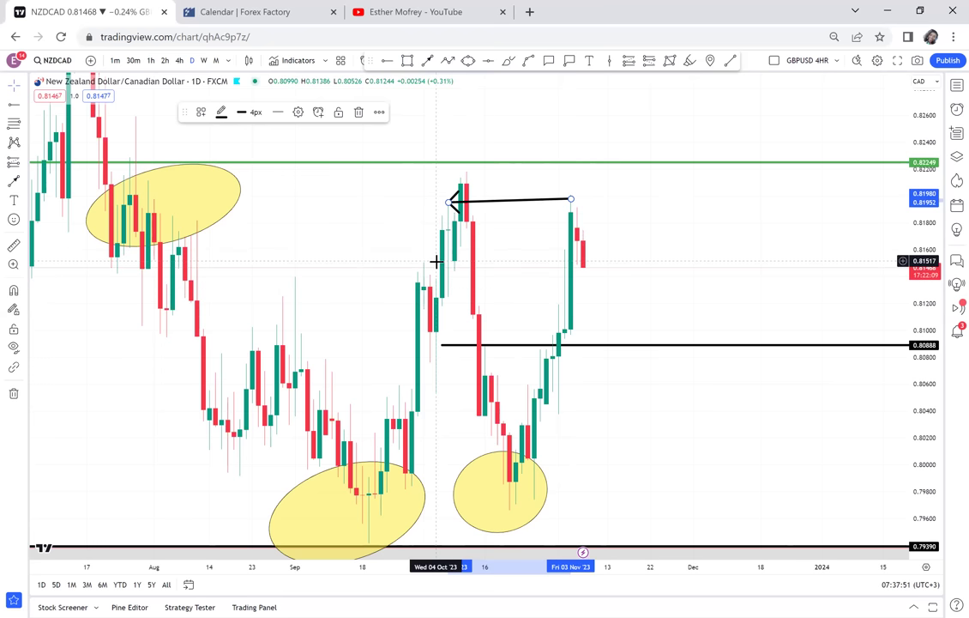
{"action": "scroll", "coordinate": [436, 261], "scroll_direction": "up", "scroll_amount": 1}
{"action": "scroll", "coordinate": [437, 262], "scroll_direction": "up", "scroll_amount": 1}
{"action": "left_click_drag", "start_coordinate": [704, 249], "coordinate": [710, 302]}
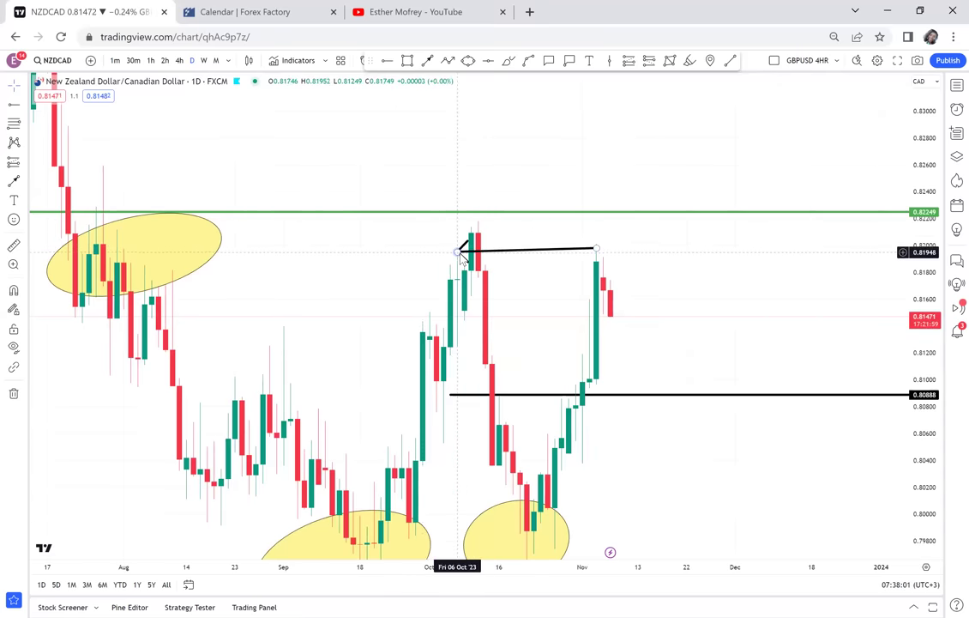
{"action": "mouse_move", "coordinate": [459, 252]}
{"action": "left_mouse_down"}
{"action": "mouse_move", "coordinate": [390, 251]}
{"action": "mouse_move", "coordinate": [451, 254]}
{"action": "mouse_move", "coordinate": [418, 253]}
{"action": "left_mouse_up"}
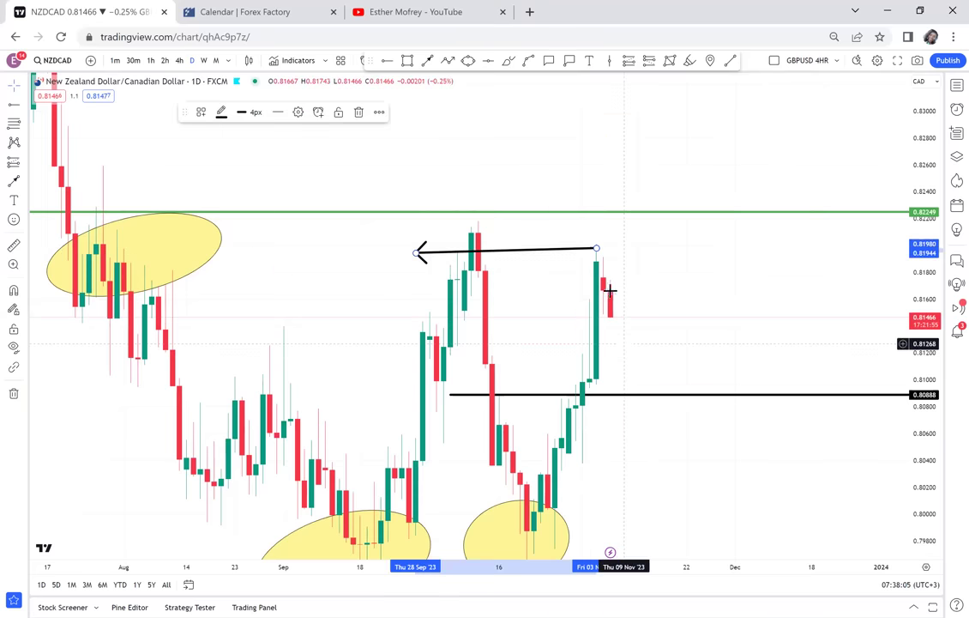
{"action": "left_click", "coordinate": [699, 322]}
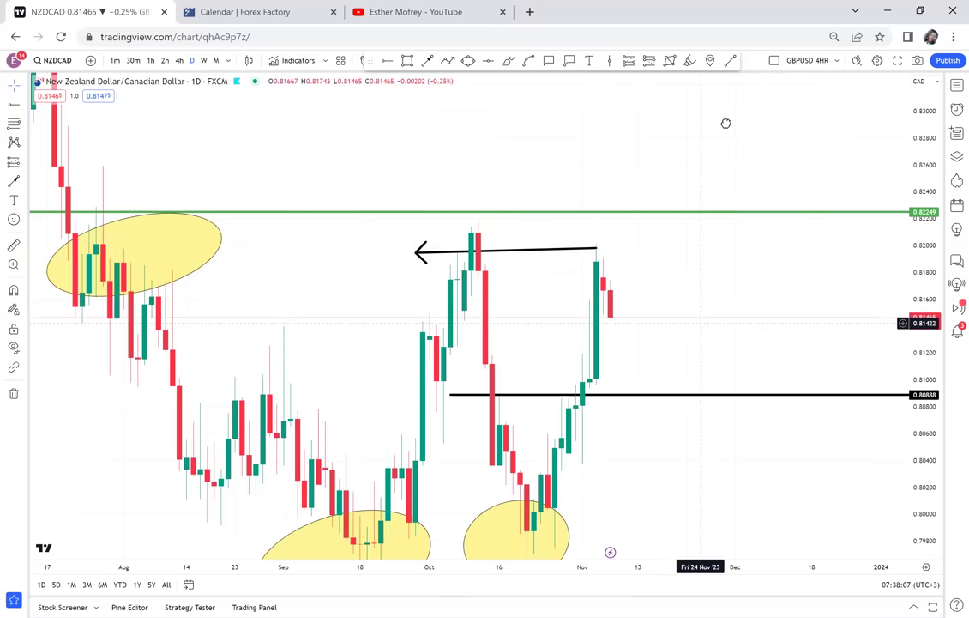
Switch to the 4-hour timeframe and remove all drawings from the chart
{"action": "mouse_move", "coordinate": [706, 230]}
{"action": "left_mouse_down"}
{"action": "mouse_move", "coordinate": [699, 205]}
{"action": "mouse_move", "coordinate": [702, 233]}
{"action": "left_mouse_up"}
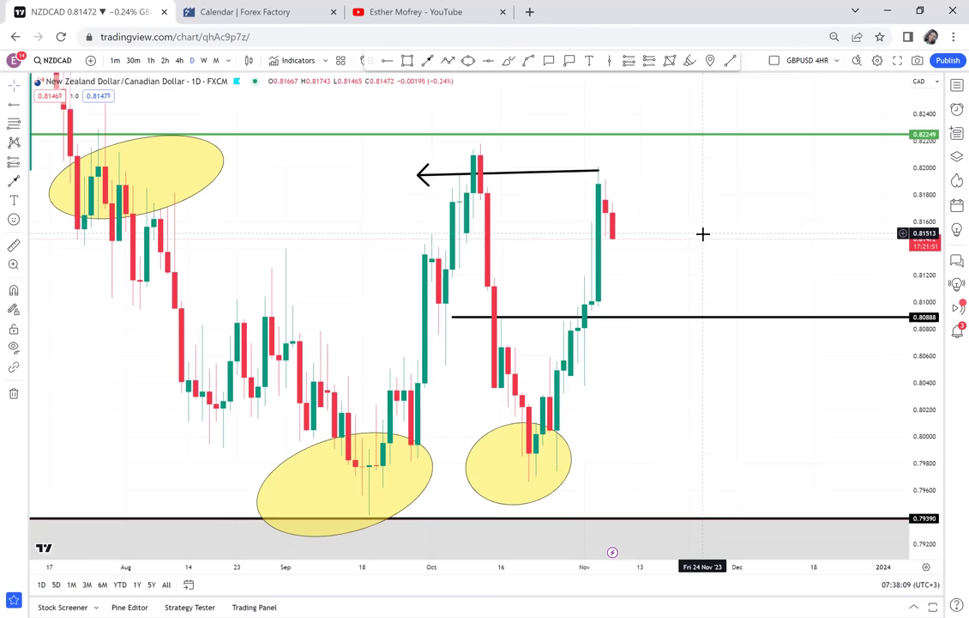
{"action": "scroll", "coordinate": [702, 234], "scroll_direction": "down", "scroll_amount": 1}
{"action": "scroll", "coordinate": [707, 231], "scroll_direction": "down", "scroll_amount": 1}
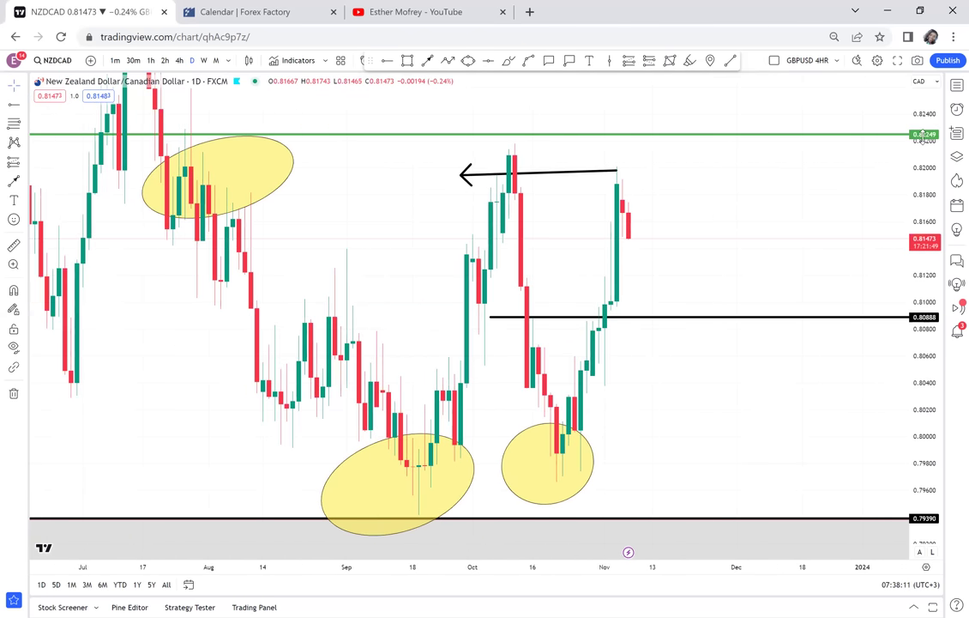
{"action": "left_click_drag", "start_coordinate": [910, 399], "coordinate": [402, 99]}
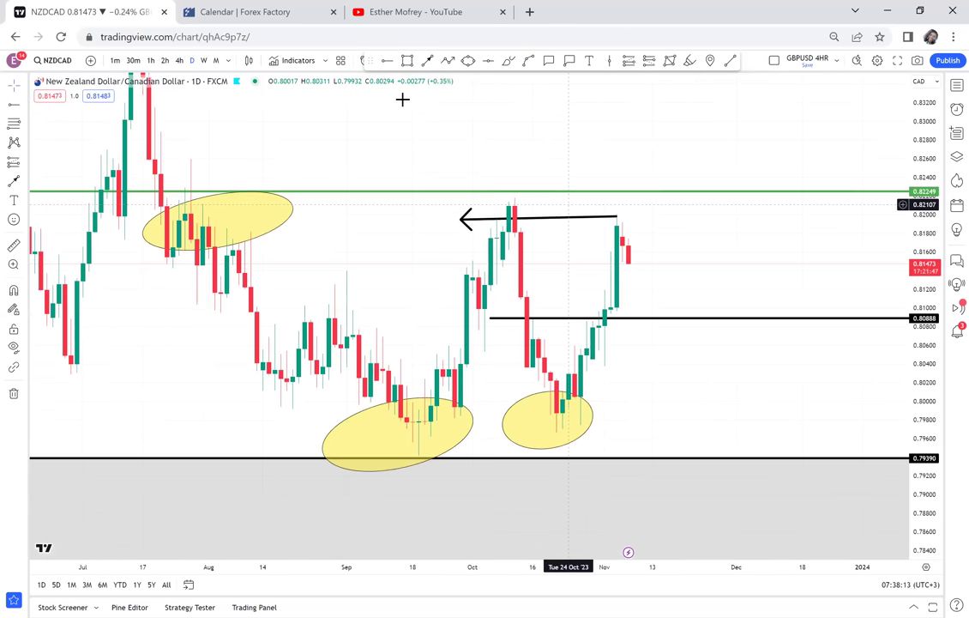
{"action": "left_click", "coordinate": [179, 61]}
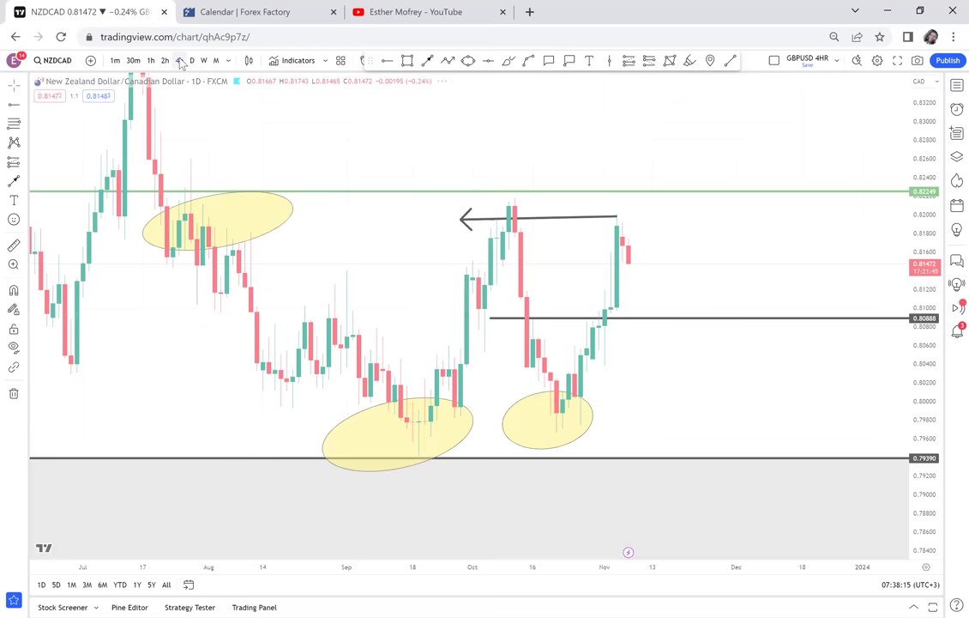
{"action": "scroll", "coordinate": [416, 248], "scroll_direction": "down", "scroll_amount": 2}
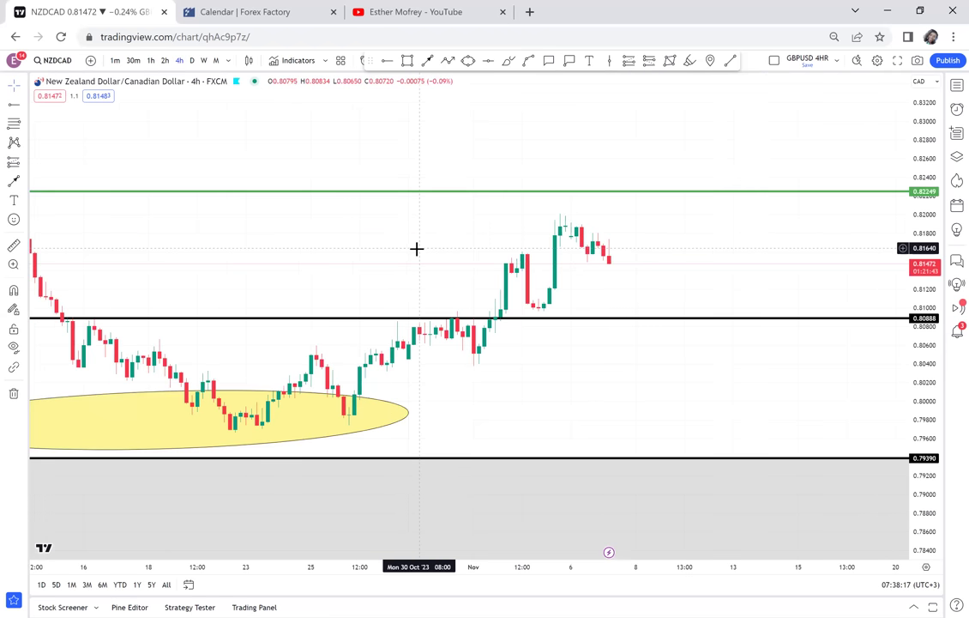
{"action": "scroll", "coordinate": [416, 249], "scroll_direction": "down", "scroll_amount": 1}
{"action": "left_click_drag", "start_coordinate": [418, 248], "coordinate": [614, 215]}
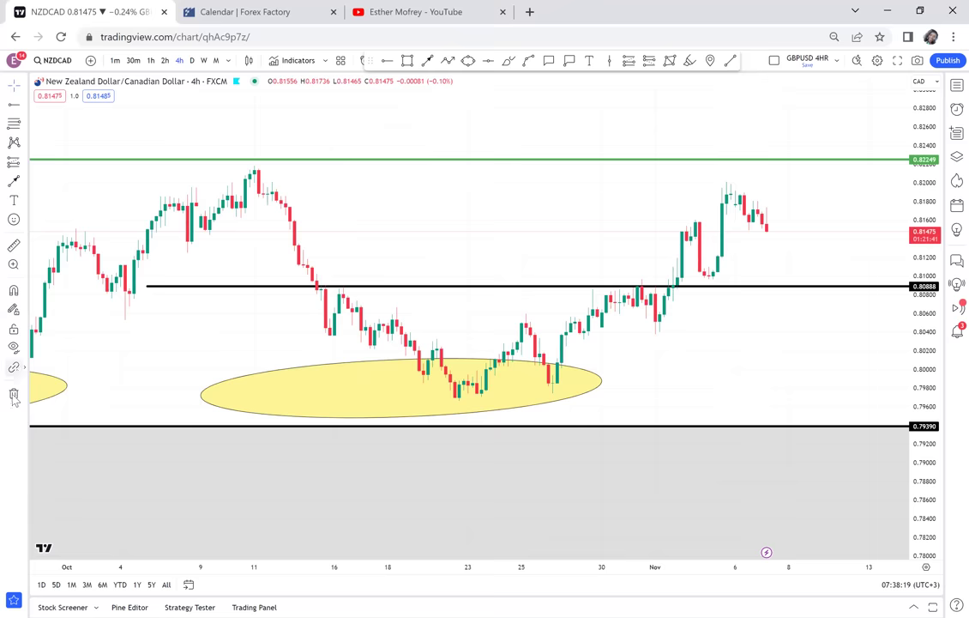
{"action": "left_click", "coordinate": [14, 394]}
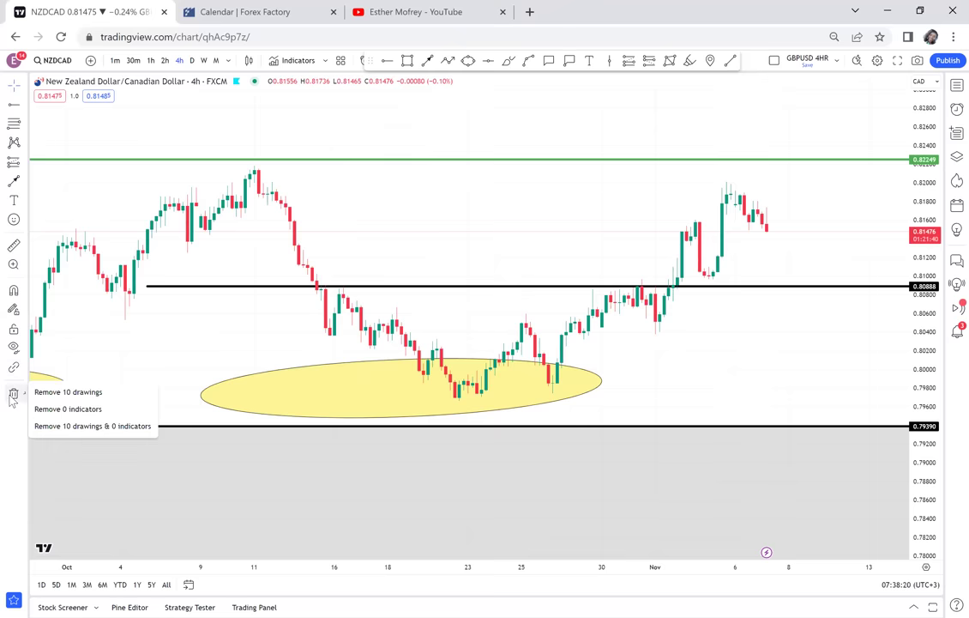
{"action": "left_click", "coordinate": [68, 395]}
{"action": "scroll", "coordinate": [514, 319], "scroll_direction": "left", "scroll_amount": 3}
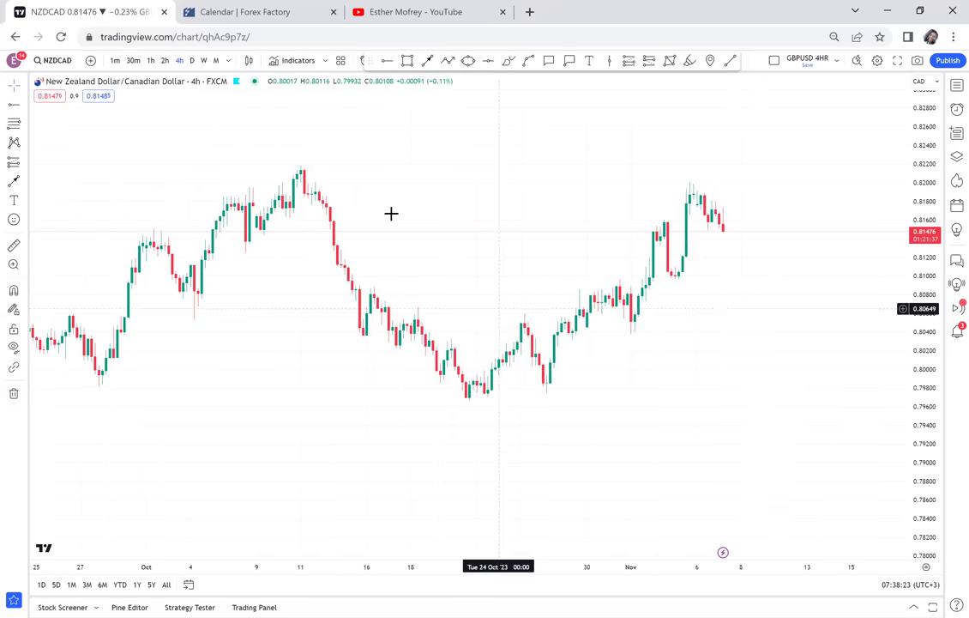
On the monthly timeframe, place a red horizontal line at about 0.7624, under the late-2022 low
{"action": "left_click", "coordinate": [216, 60]}
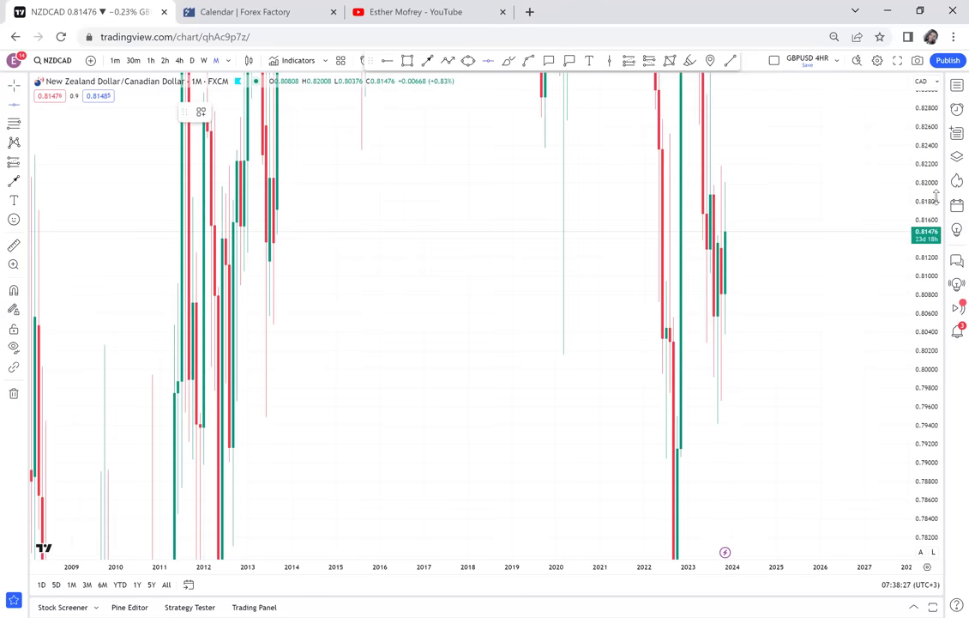
{"action": "left_click_drag", "start_coordinate": [932, 309], "coordinate": [932, 311]}
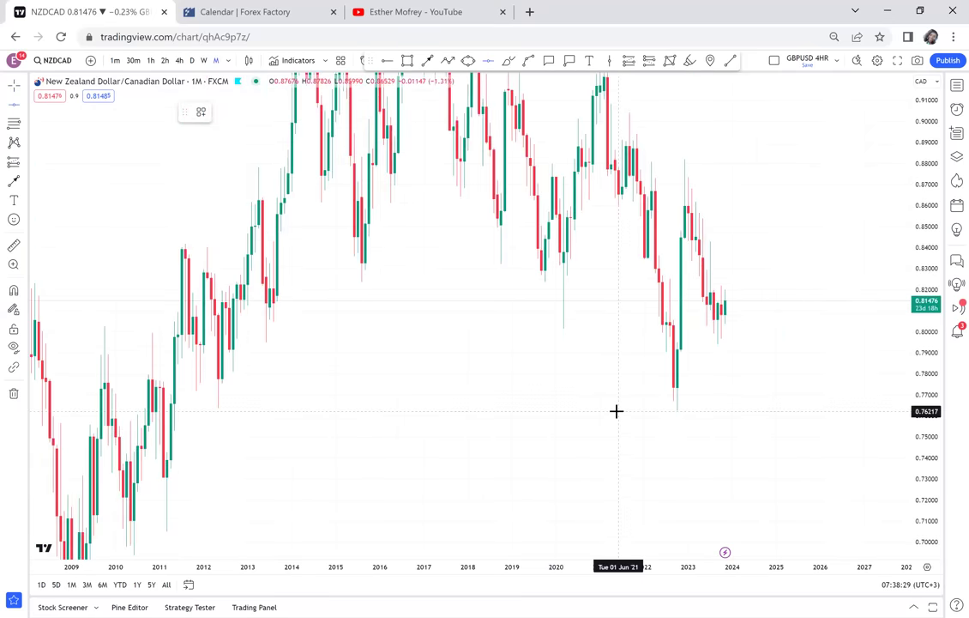
{"action": "left_click", "coordinate": [617, 413]}
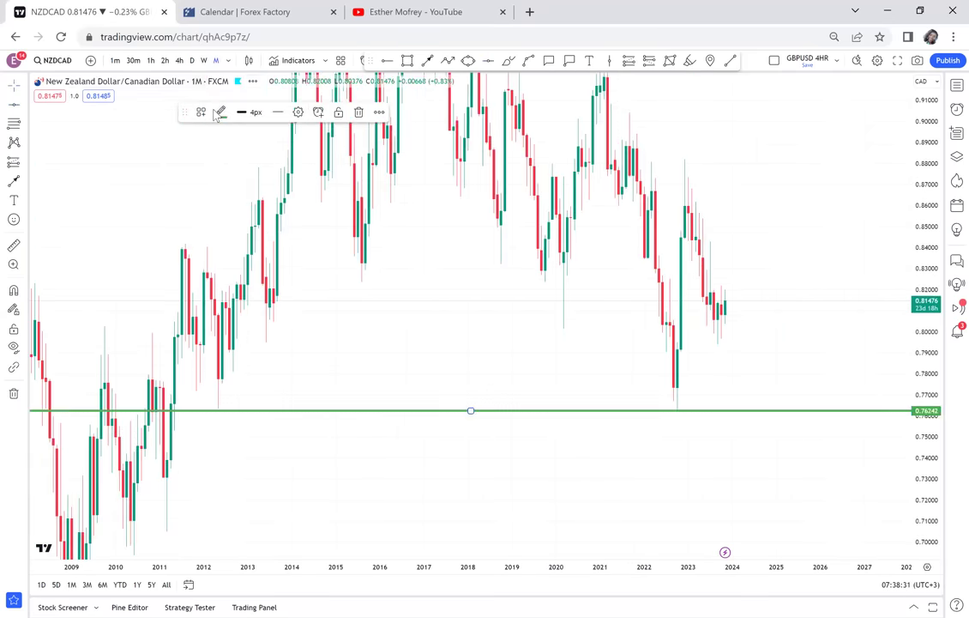
{"action": "left_click", "coordinate": [220, 113]}
{"action": "left_click", "coordinate": [219, 147]}
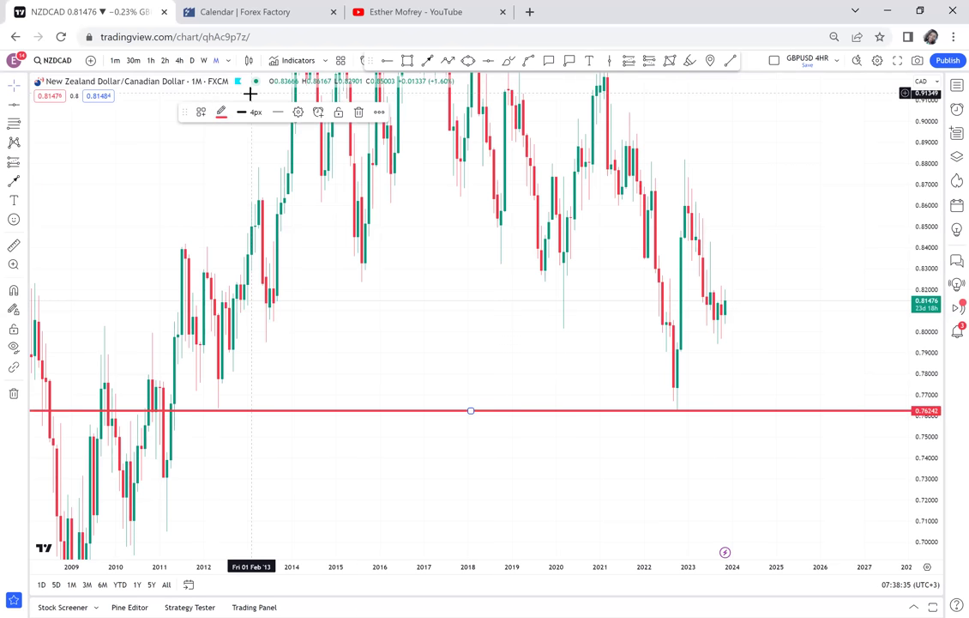
Return to the 4-hour timeframe and frame the October to November 2023 price swings for a closer look
{"action": "left_click", "coordinate": [179, 60]}
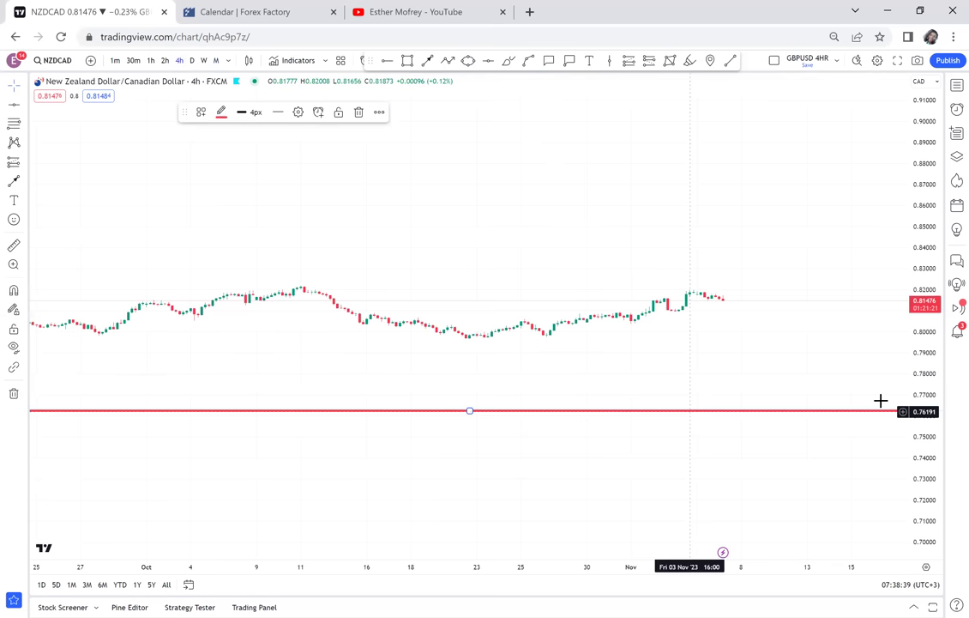
{"action": "double_click", "coordinate": [922, 401]}
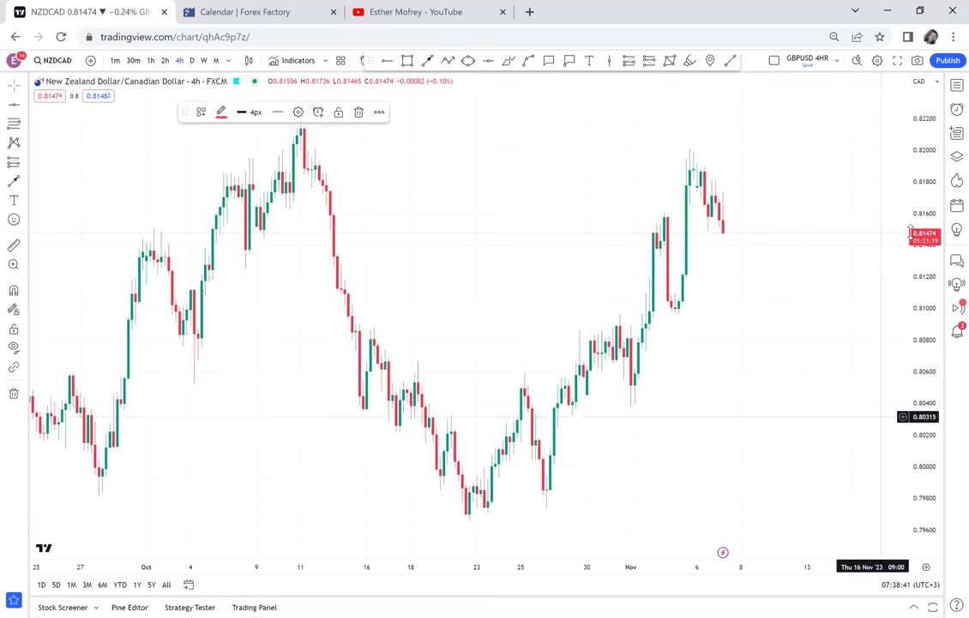
{"action": "left_click_drag", "start_coordinate": [775, 463], "coordinate": [740, 413]}
{"action": "scroll", "coordinate": [740, 413], "scroll_direction": "down", "scroll_amount": 2}
{"action": "left_click_drag", "start_coordinate": [929, 475], "coordinate": [876, 224]}
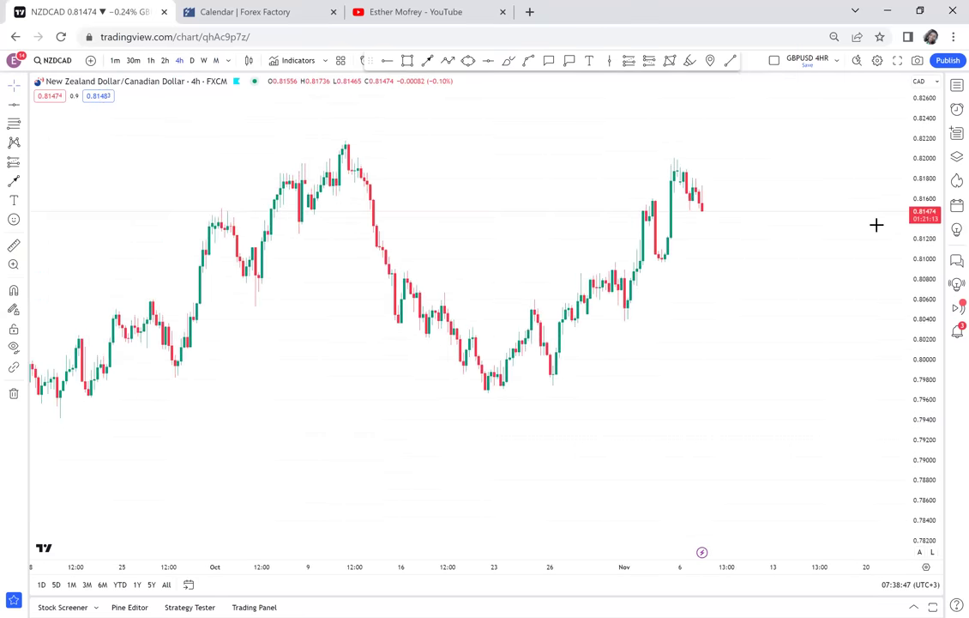
{"action": "left_click_drag", "start_coordinate": [795, 207], "coordinate": [774, 396]}
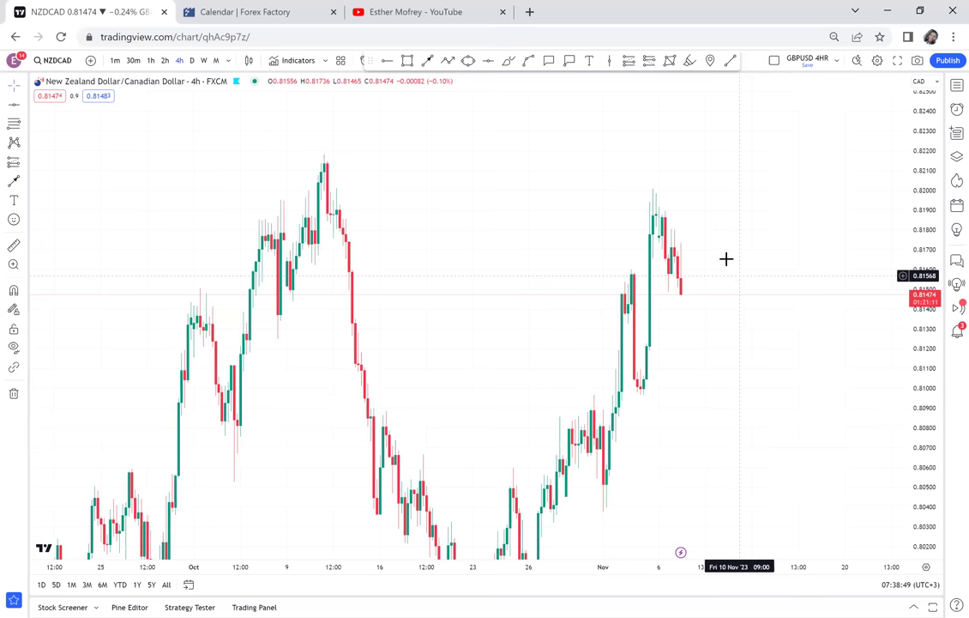
Draw an arrow from the 6 November 2023 high at about 0.8192 back to 11 October 2023, and delete it again
{"action": "left_click_drag", "start_coordinate": [728, 263], "coordinate": [638, 149]}
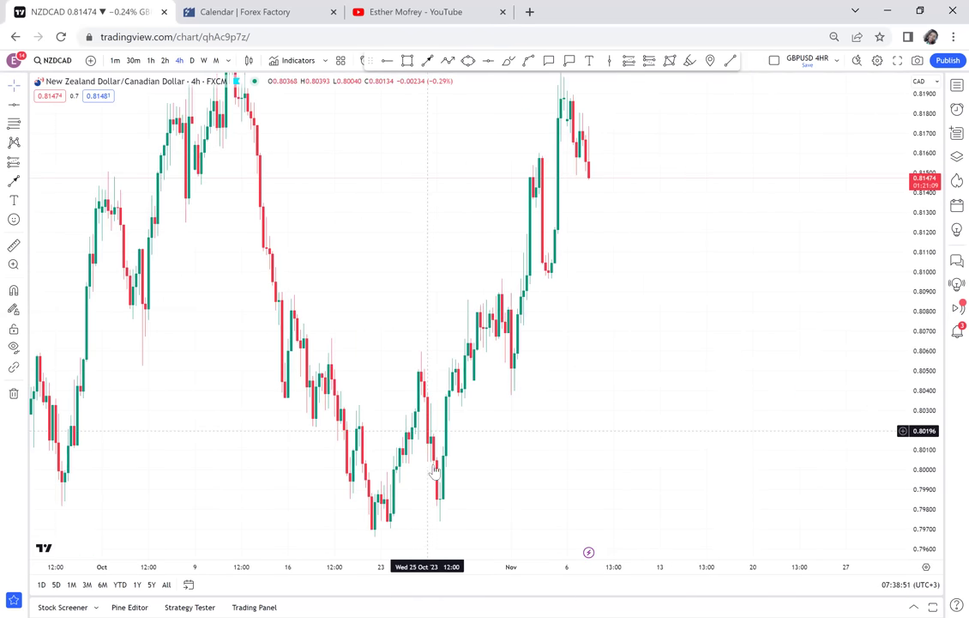
{"action": "left_click_drag", "start_coordinate": [728, 359], "coordinate": [736, 392]}
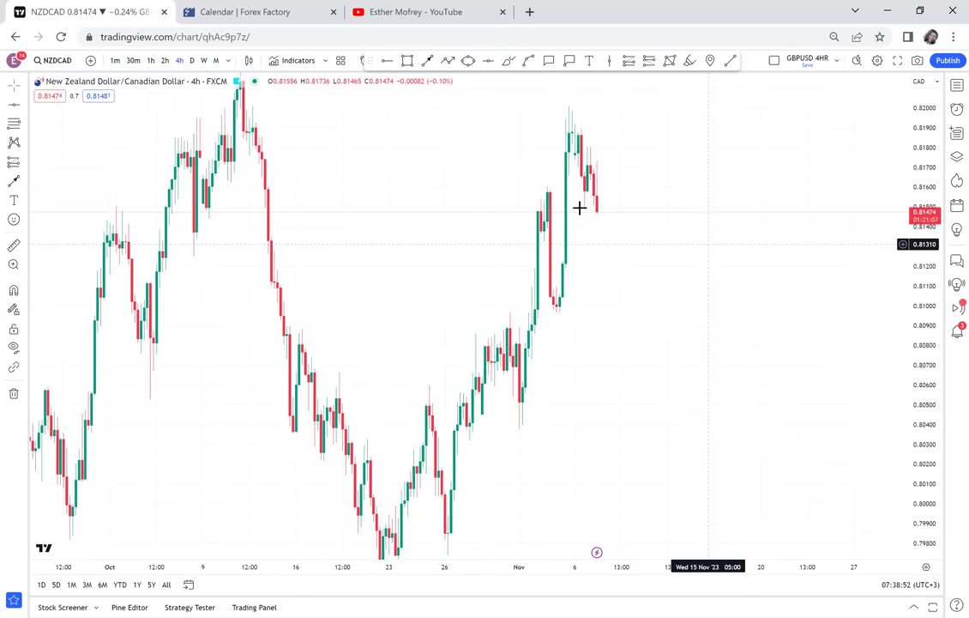
{"action": "left_click_drag", "start_coordinate": [580, 208], "coordinate": [609, 355]}
{"action": "left_click", "coordinate": [430, 61]}
{"action": "left_click", "coordinate": [603, 271]}
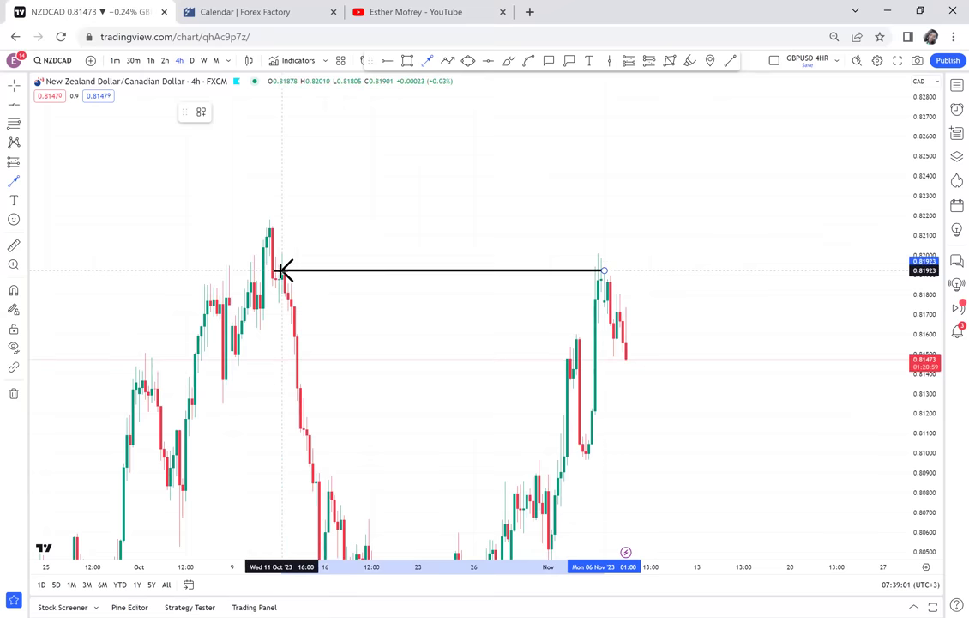
{"action": "left_click", "coordinate": [282, 271]}
{"action": "key", "text": "Delete"}
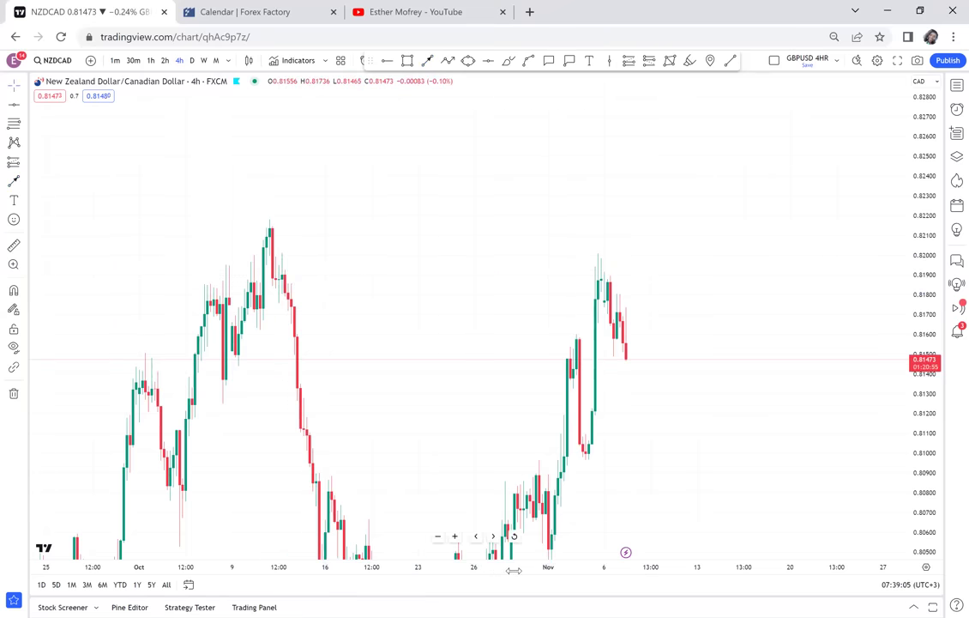
Draw a grey rectangle zone from 10 October to 10 November 2023, between about 0.8201 and 0.8190, across both highs
{"action": "left_click_drag", "start_coordinate": [513, 569], "coordinate": [286, 568]}
{"action": "left_click_drag", "start_coordinate": [188, 347], "coordinate": [504, 344]}
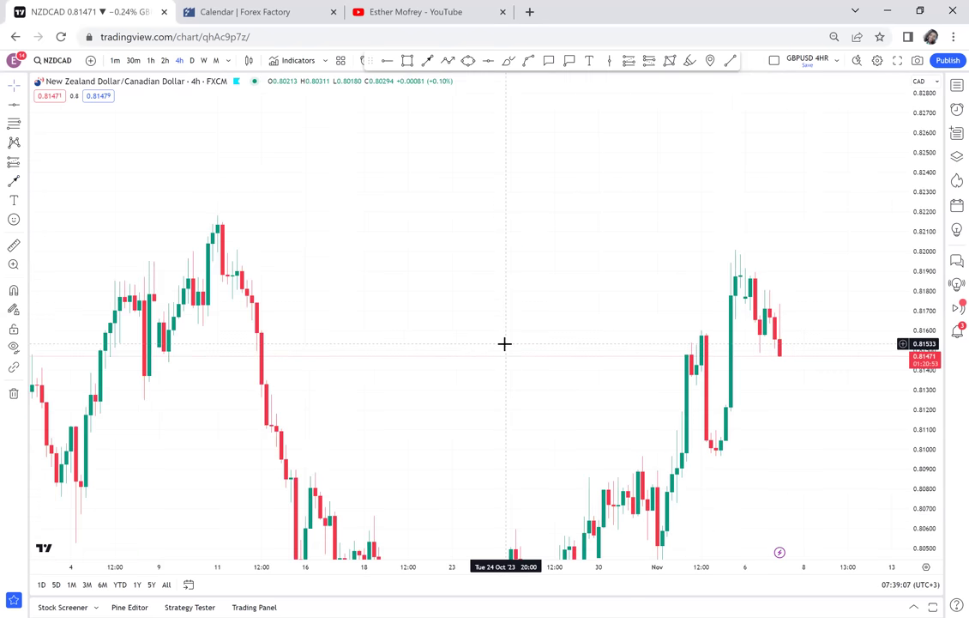
{"action": "scroll", "coordinate": [515, 344], "scroll_direction": "down", "scroll_amount": 1}
{"action": "left_click_drag", "start_coordinate": [924, 387], "coordinate": [878, 182]}
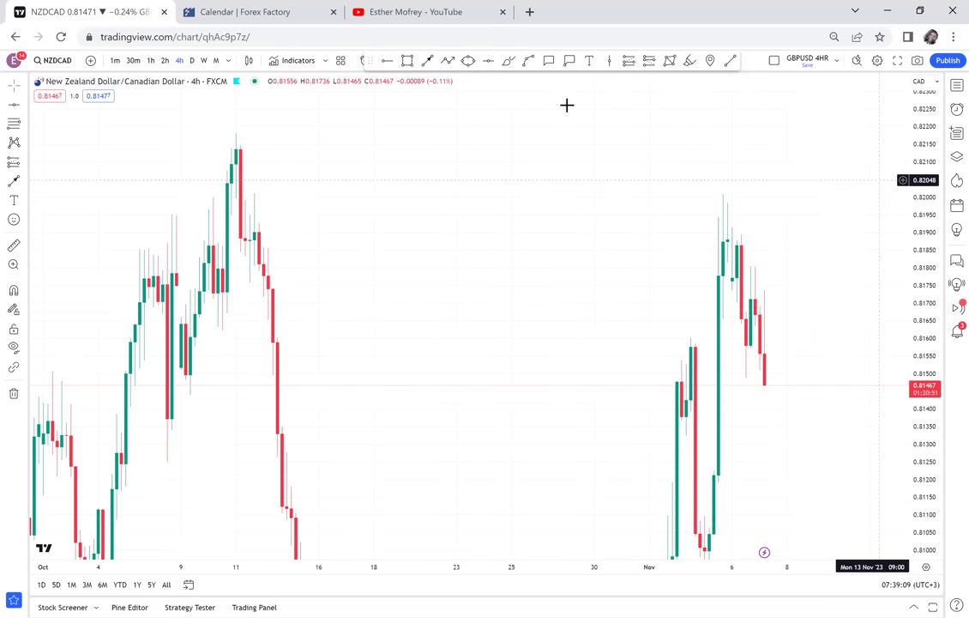
{"action": "left_click_drag", "start_coordinate": [506, 154], "coordinate": [410, 107]}
{"action": "key", "text": "alt+shift+r"}
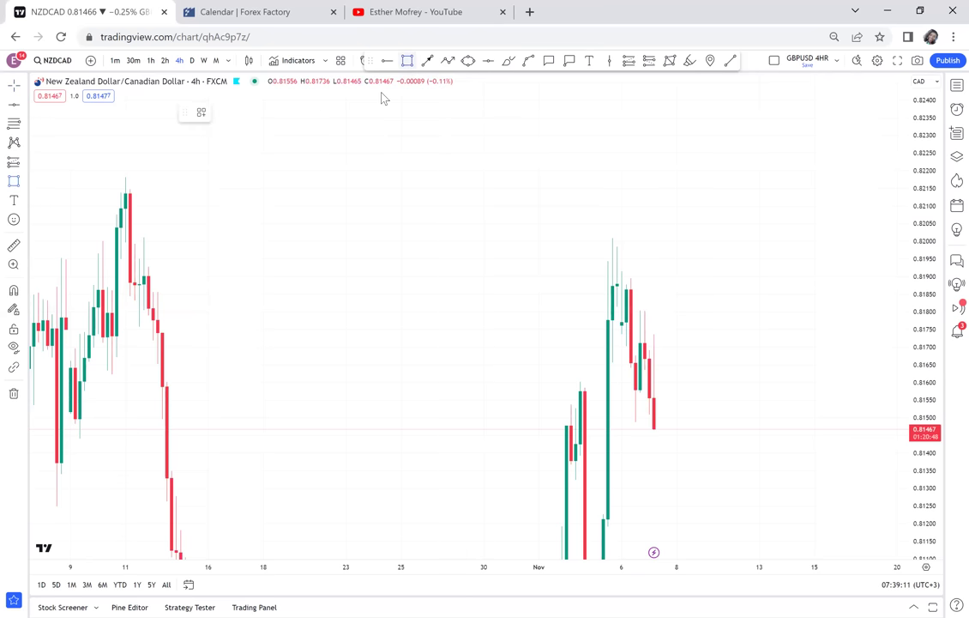
{"action": "left_click", "coordinate": [102, 240]}
{"action": "left_click", "coordinate": [640, 276]}
{"action": "left_click_drag", "start_coordinate": [639, 275], "coordinate": [736, 277]}
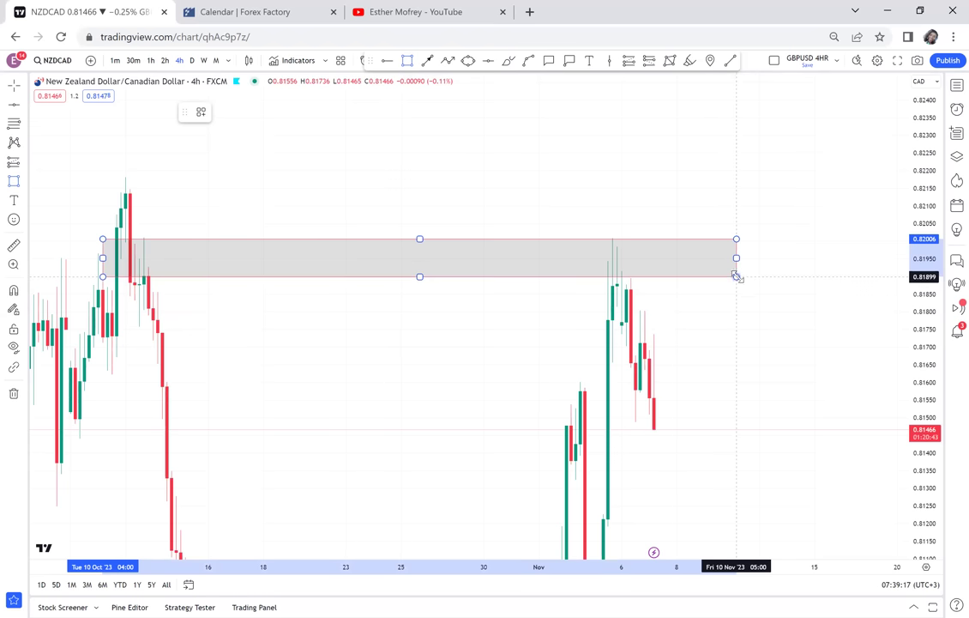
{"action": "left_click", "coordinate": [766, 308]}
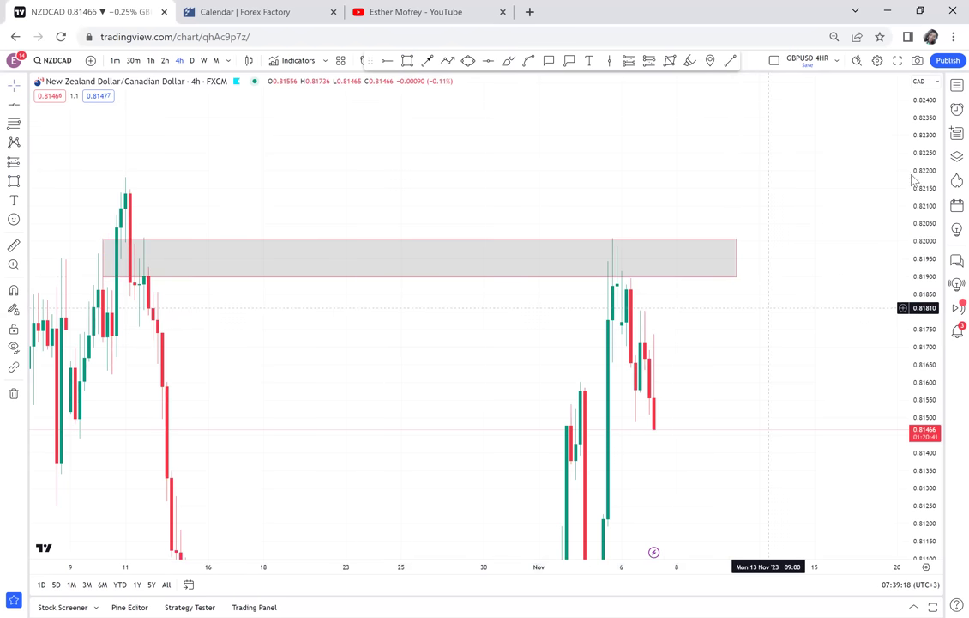
Add a text label from the POSSIBLE DOUBLE TOP template and position it inside the grey zone
{"action": "left_click_drag", "start_coordinate": [911, 176], "coordinate": [927, 139]}
{"action": "left_click_drag", "start_coordinate": [923, 299], "coordinate": [923, 331]}
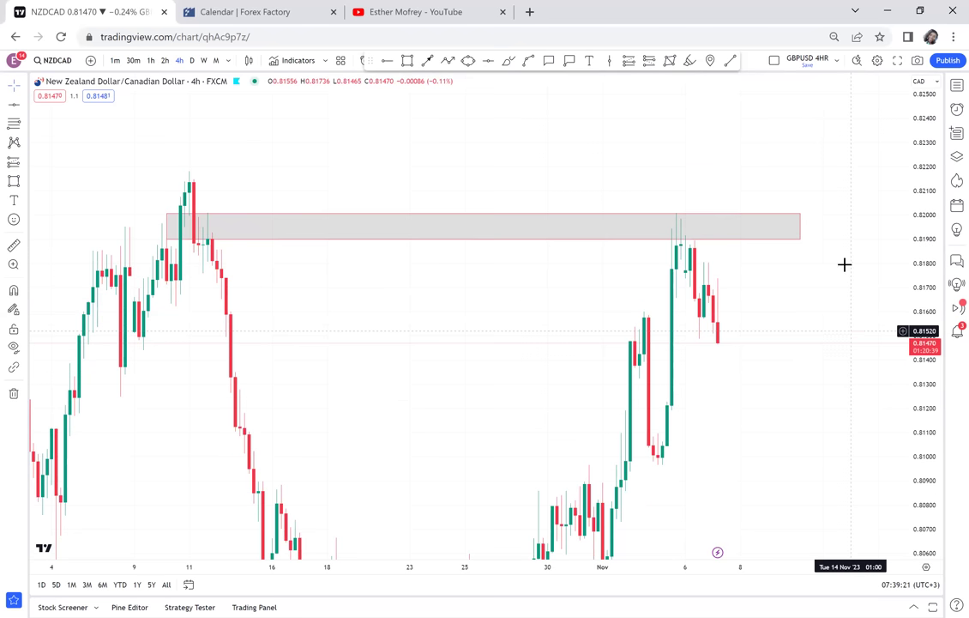
{"action": "left_click_drag", "start_coordinate": [801, 290], "coordinate": [796, 251]}
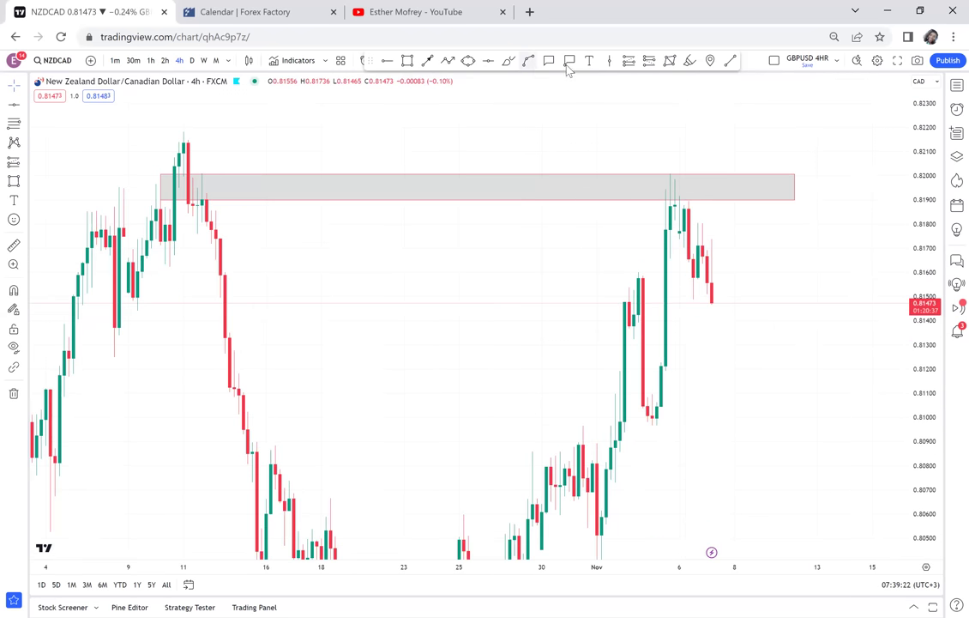
{"action": "left_click", "coordinate": [361, 186]}
{"action": "left_click", "coordinate": [437, 477]}
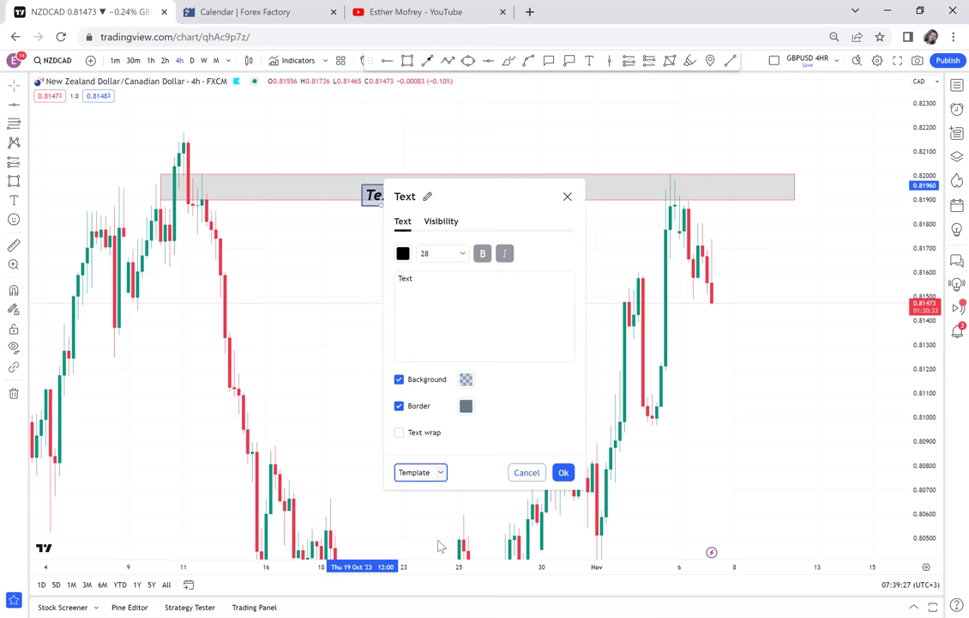
{"action": "left_click", "coordinate": [419, 473]}
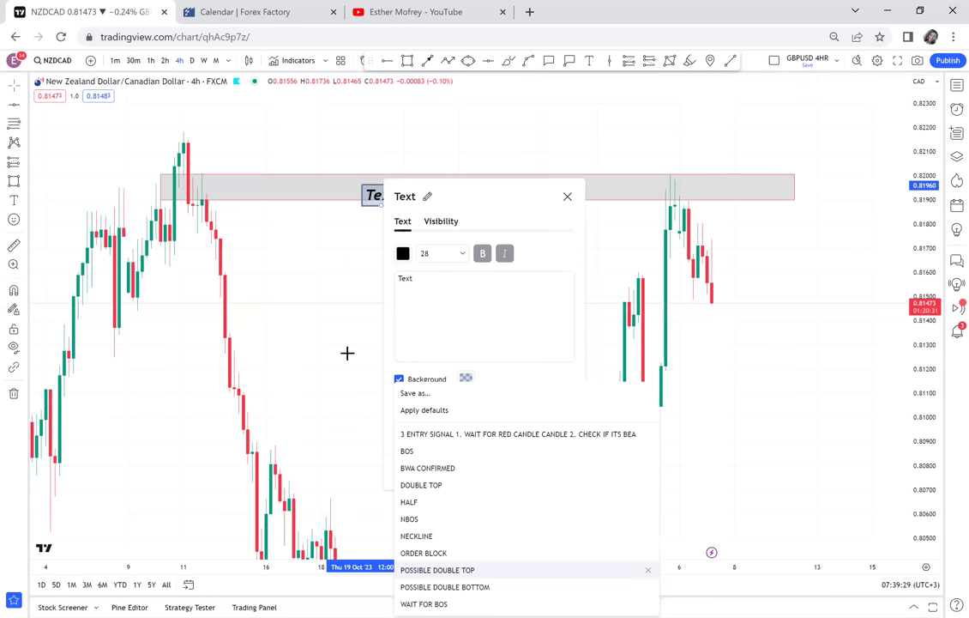
{"action": "left_click", "coordinate": [437, 570]}
{"action": "left_click", "coordinate": [324, 290]}
{"action": "left_click_drag", "start_coordinate": [914, 153], "coordinate": [892, 355]}
{"action": "left_click_drag", "start_coordinate": [771, 420], "coordinate": [781, 284]}
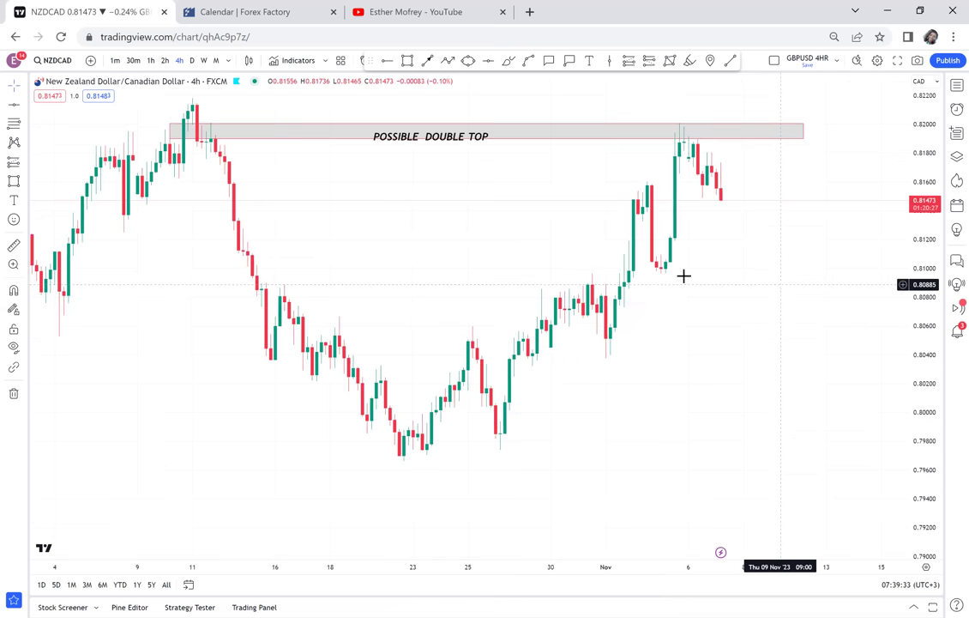
{"action": "left_click_drag", "start_coordinate": [443, 135], "coordinate": [440, 129]}
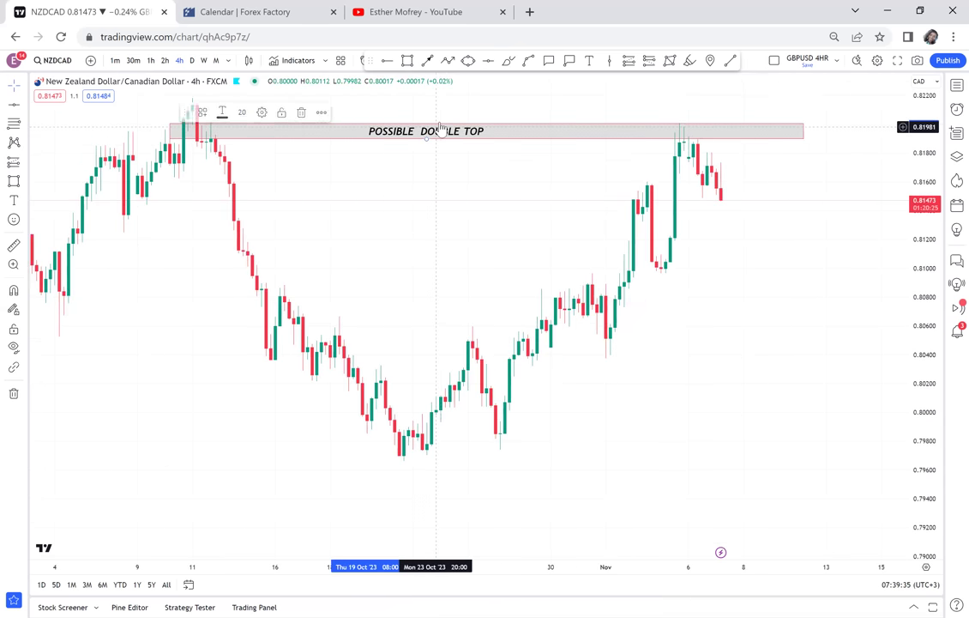
Place a red horizontal line at about 0.7965 under the October low and a green one at the measured midpoint, about 0.8081
{"action": "left_click", "coordinate": [469, 400]}
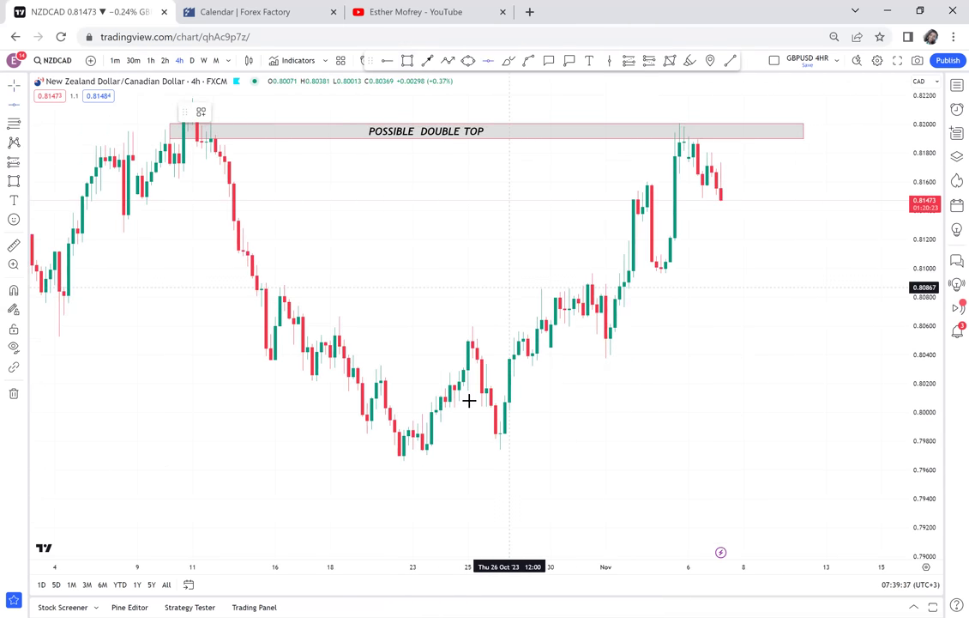
{"action": "key", "text": "alt+h"}
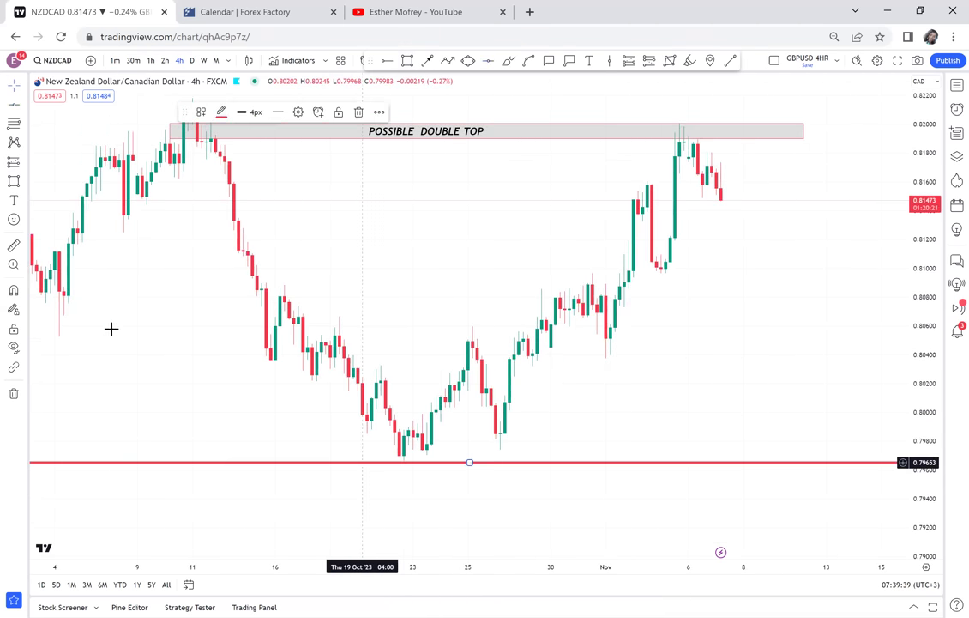
{"action": "left_click", "coordinate": [13, 246]}
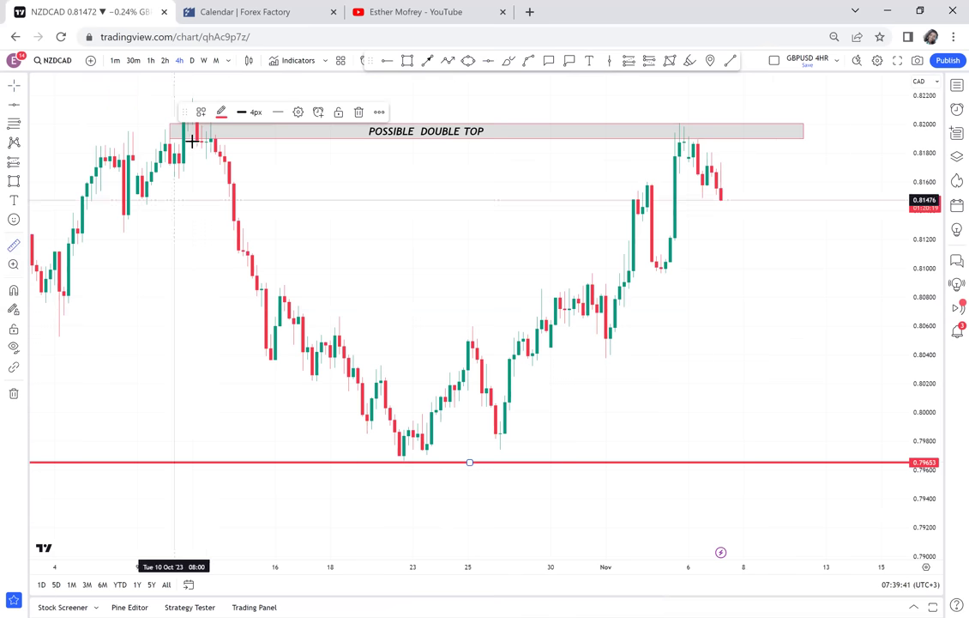
{"action": "left_click", "coordinate": [97, 125]}
{"action": "left_click", "coordinate": [821, 436]}
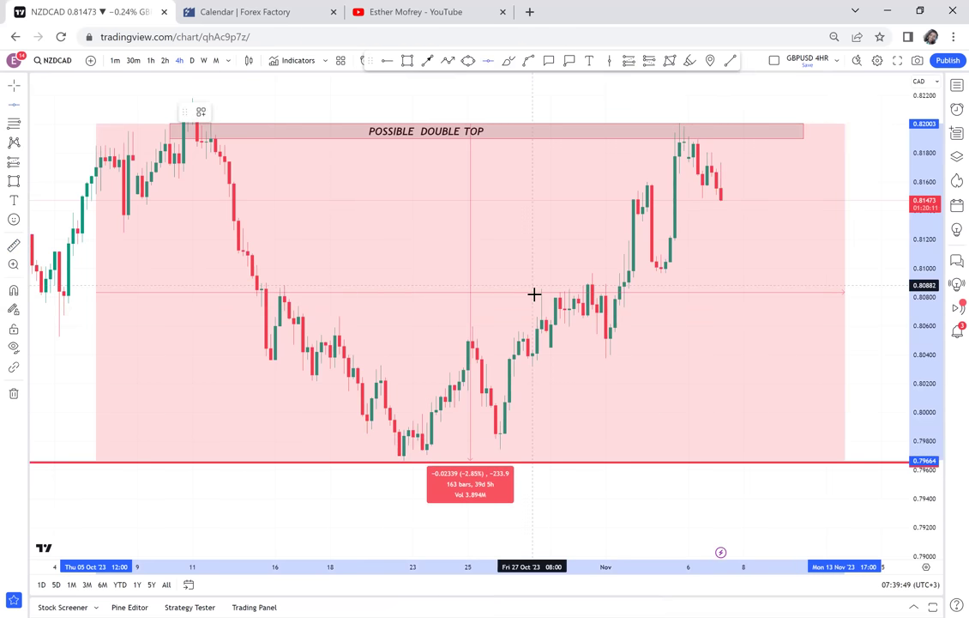
{"action": "key", "text": "alt+h"}
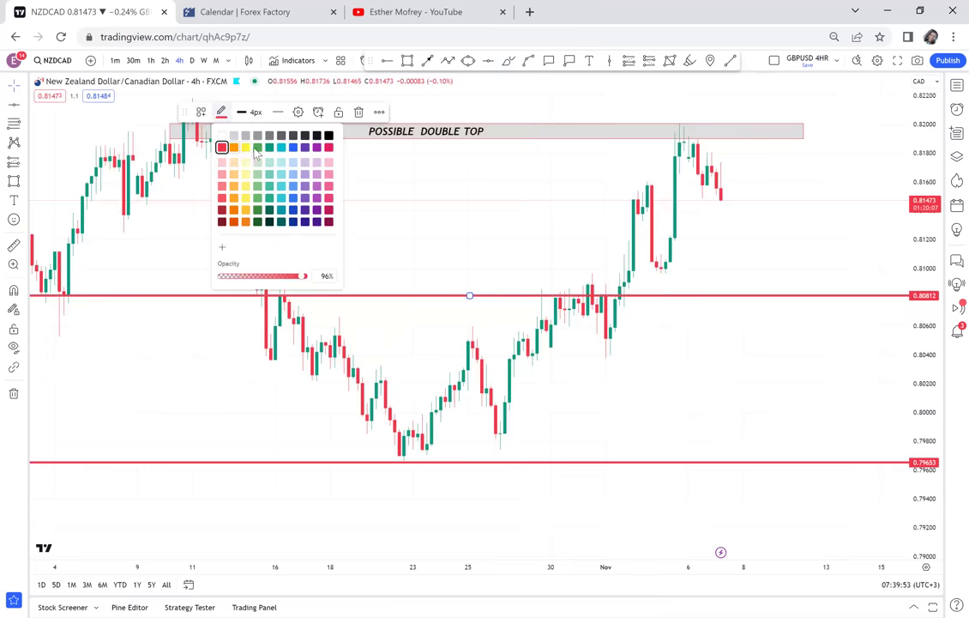
{"action": "left_click", "coordinate": [257, 147]}
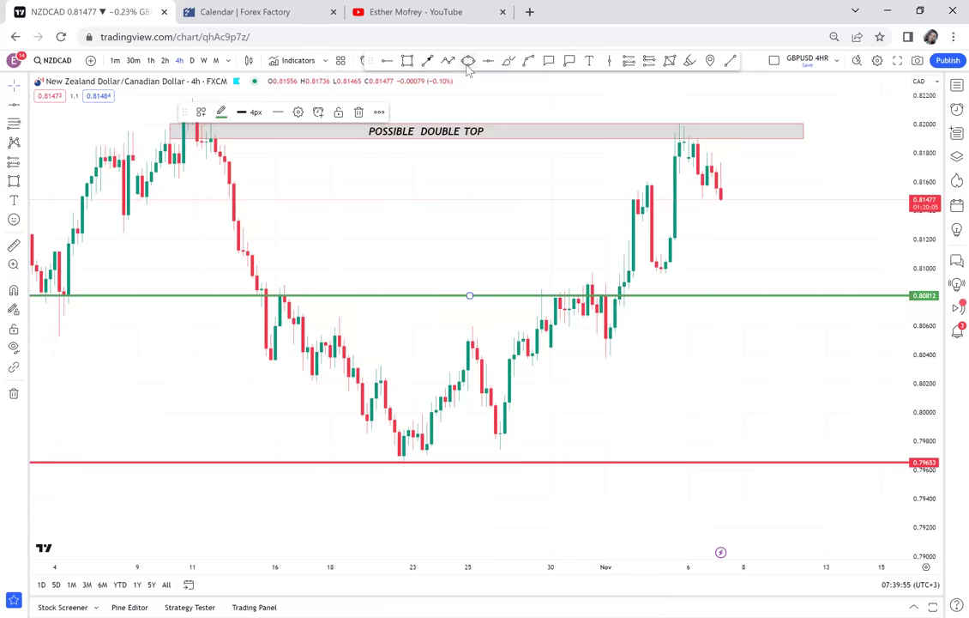
Circle the candles on the green line from 31 October to 1 November 2023 with a yellow ellipse
{"action": "left_click", "coordinate": [577, 289]}
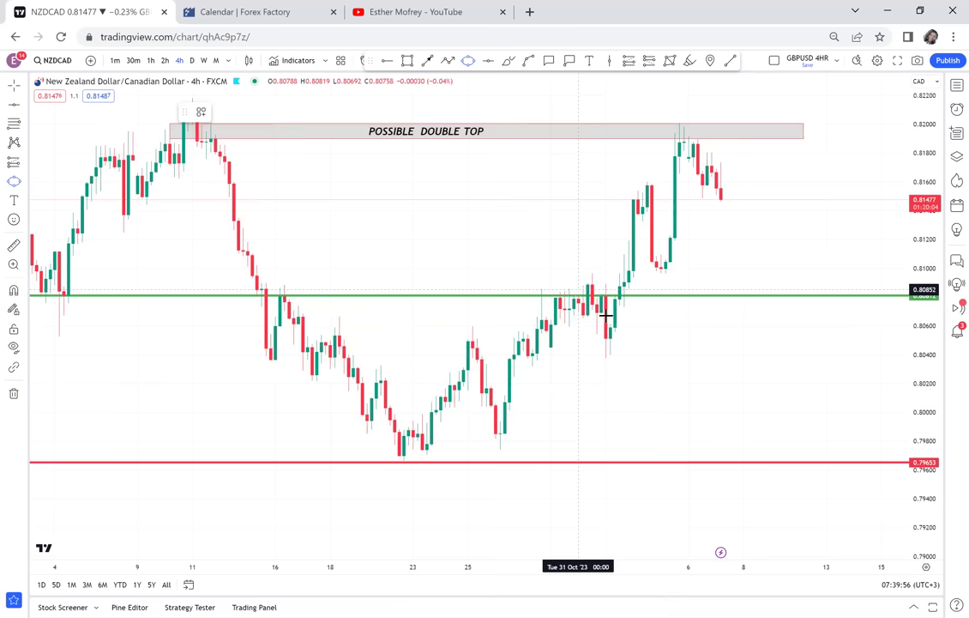
{"action": "left_click", "coordinate": [611, 297]}
{"action": "left_click", "coordinate": [606, 315]}
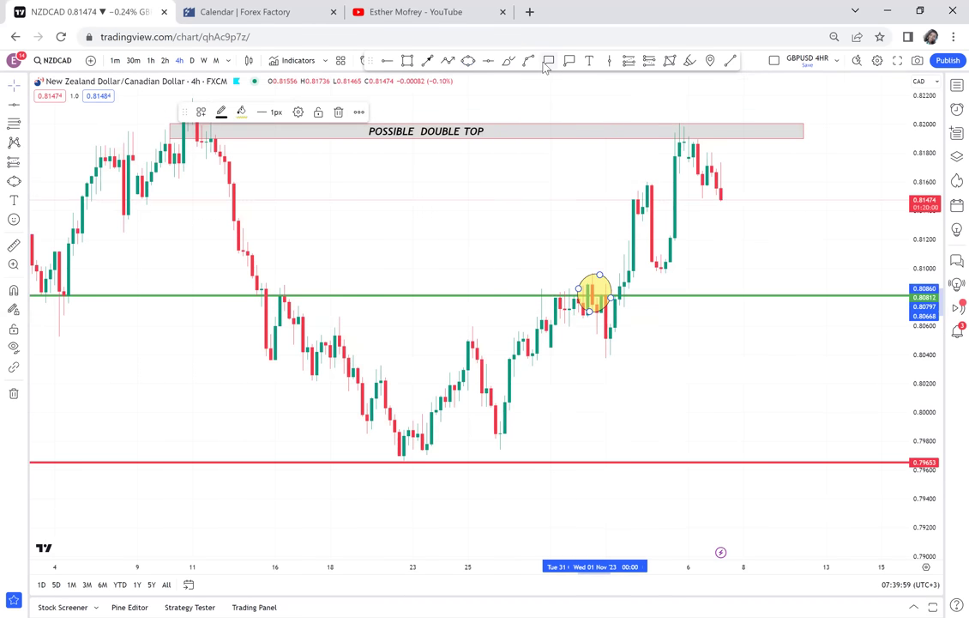
Add a callout reading RBS that points to the yellow ellipse on the green line
{"action": "left_click", "coordinate": [596, 286]}
{"action": "left_click_drag", "start_coordinate": [596, 281], "coordinate": [564, 260]}
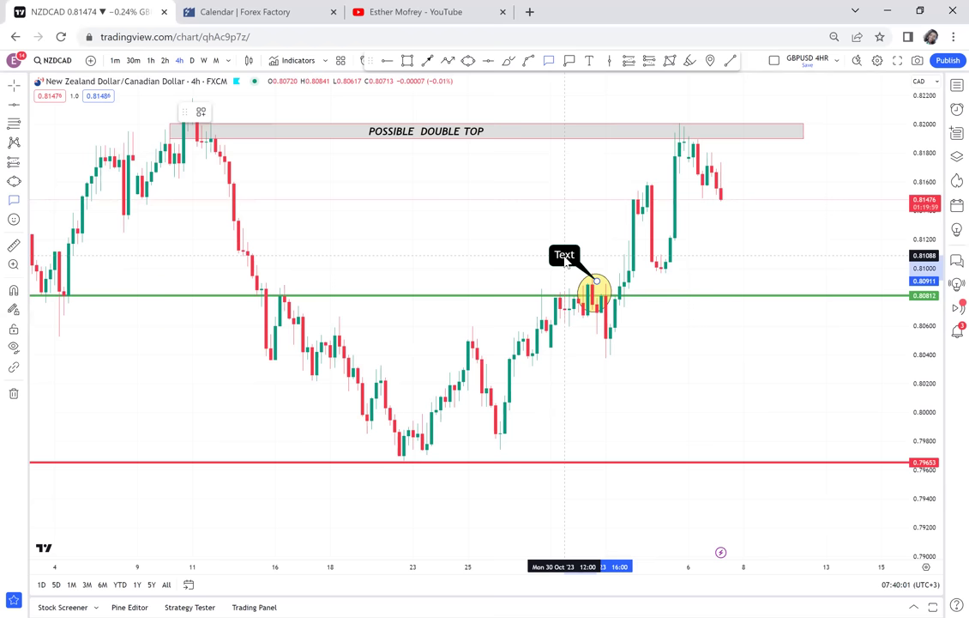
{"action": "type", "text": "RBS"}
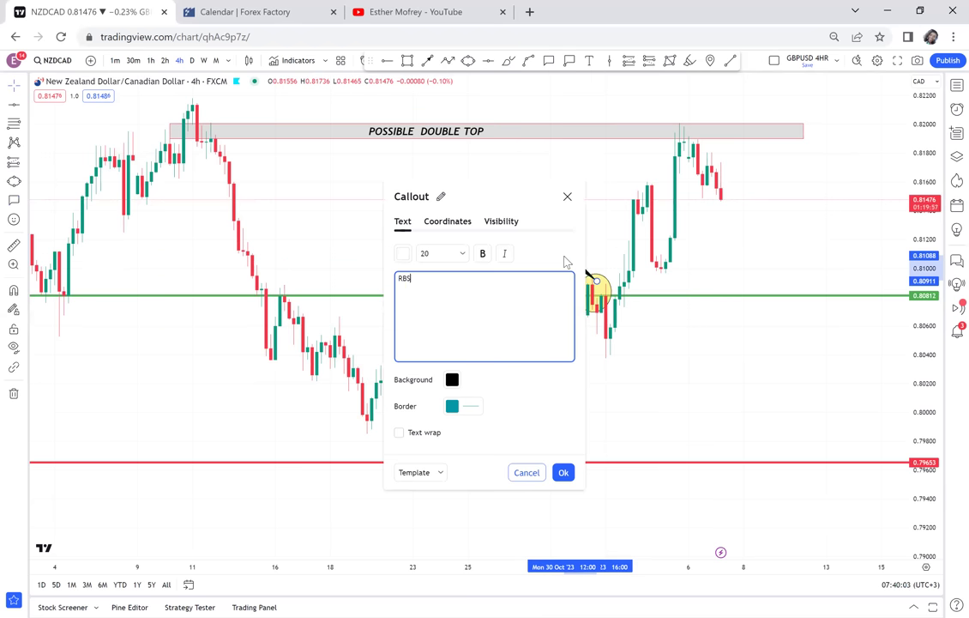
{"action": "left_click", "coordinate": [381, 247]}
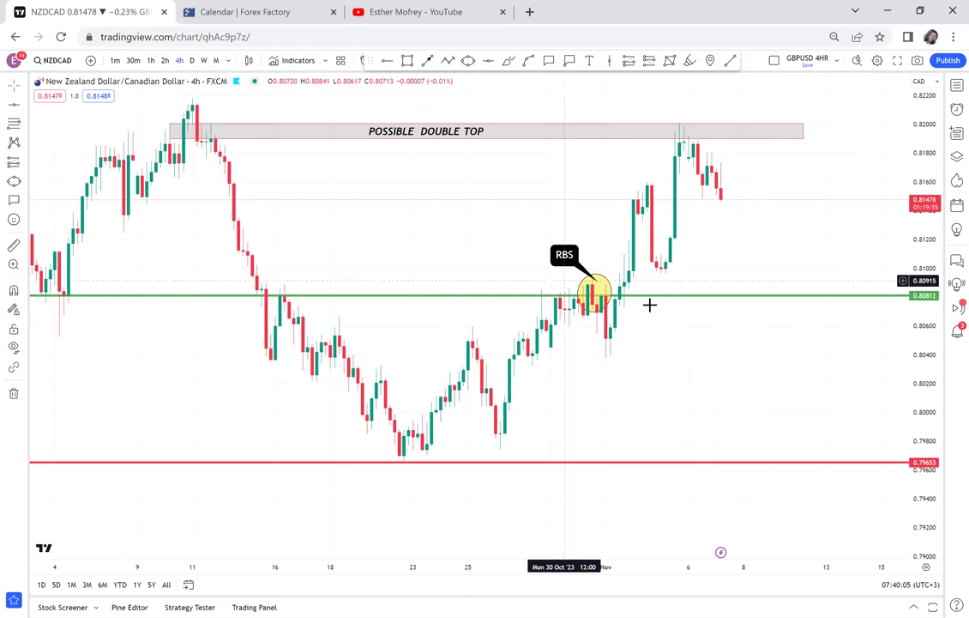
Add a text label from the NECKLINE template and position it just under the red line at the October low
{"action": "left_click_drag", "start_coordinate": [746, 318], "coordinate": [699, 331]}
{"action": "scroll", "coordinate": [699, 331], "scroll_direction": "down", "scroll_amount": 1}
{"action": "left_click_drag", "start_coordinate": [800, 245], "coordinate": [711, 254]}
{"action": "scroll", "coordinate": [792, 277], "scroll_direction": "down", "scroll_amount": 1}
{"action": "scroll", "coordinate": [762, 260], "scroll_direction": "down", "scroll_amount": 1}
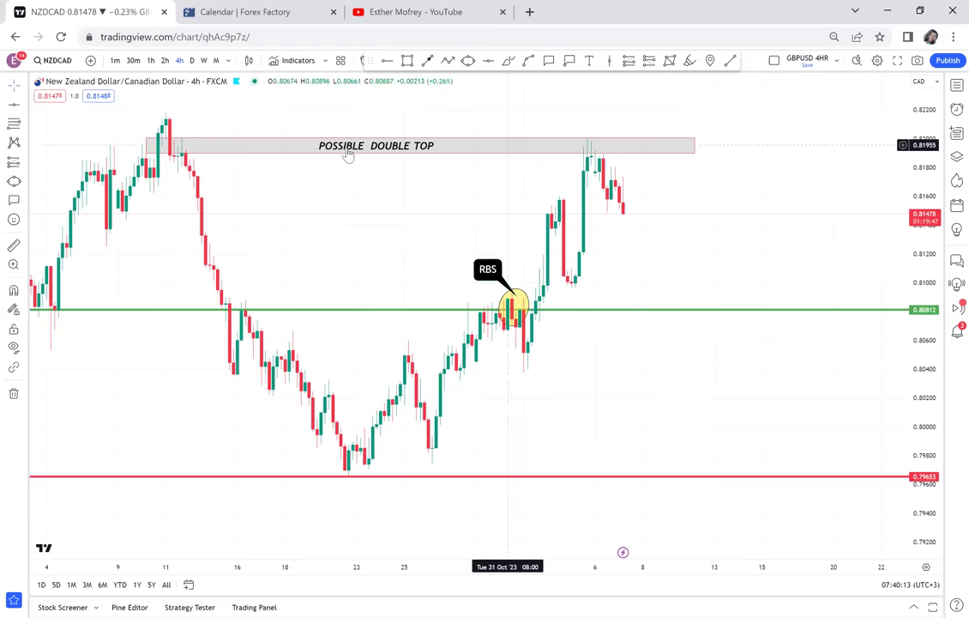
{"action": "left_click", "coordinate": [588, 62]}
{"action": "left_click", "coordinate": [390, 495]}
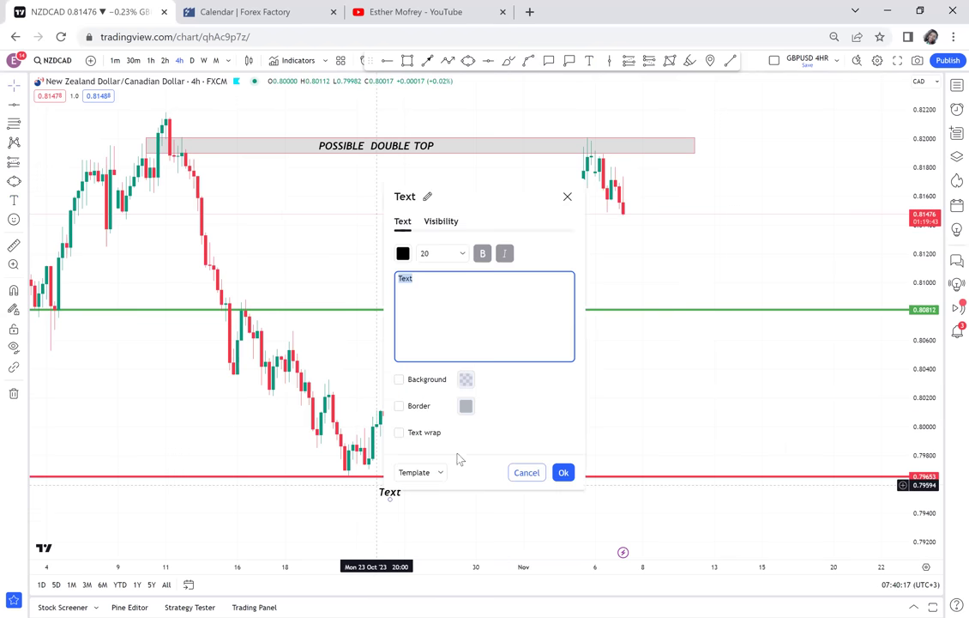
{"action": "left_click", "coordinate": [442, 473]}
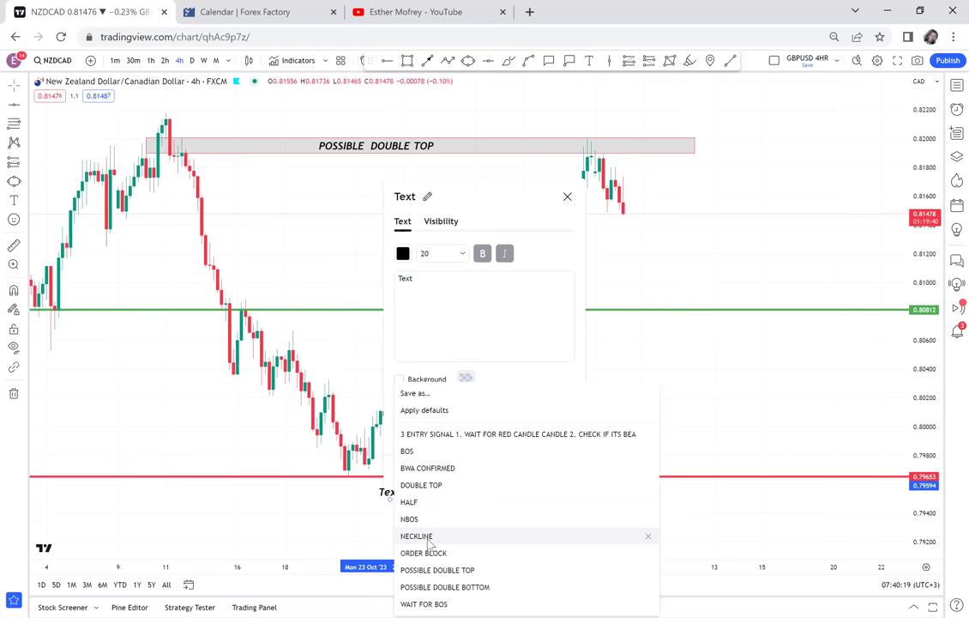
{"action": "left_click", "coordinate": [426, 538]}
{"action": "left_click_drag", "start_coordinate": [385, 492], "coordinate": [353, 489]}
Add a text label reading HALF and position it just above the green line, past the latest candle
{"action": "left_click_drag", "start_coordinate": [655, 367], "coordinate": [632, 404]}
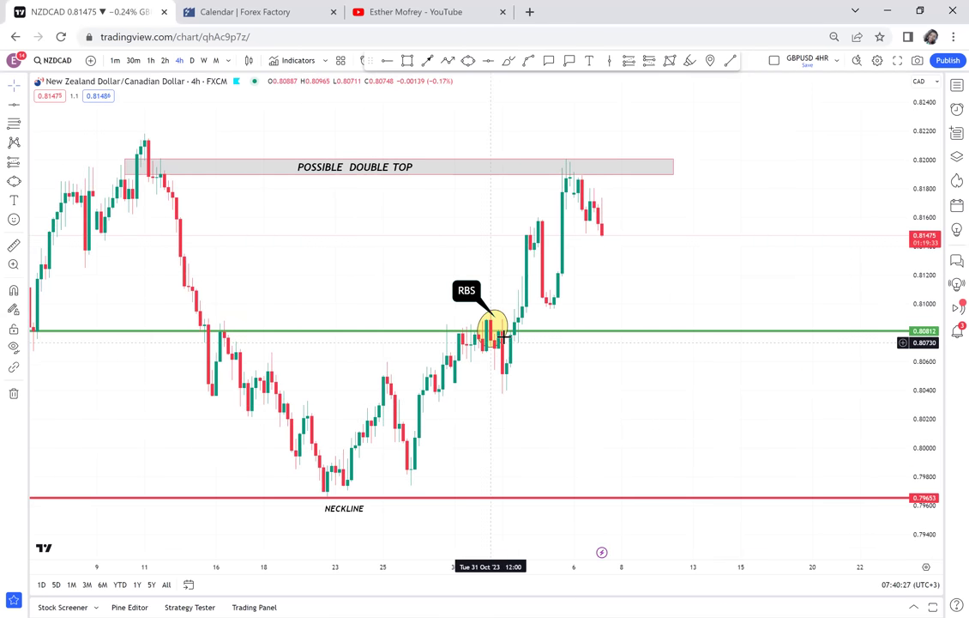
{"action": "left_click", "coordinate": [588, 60]}
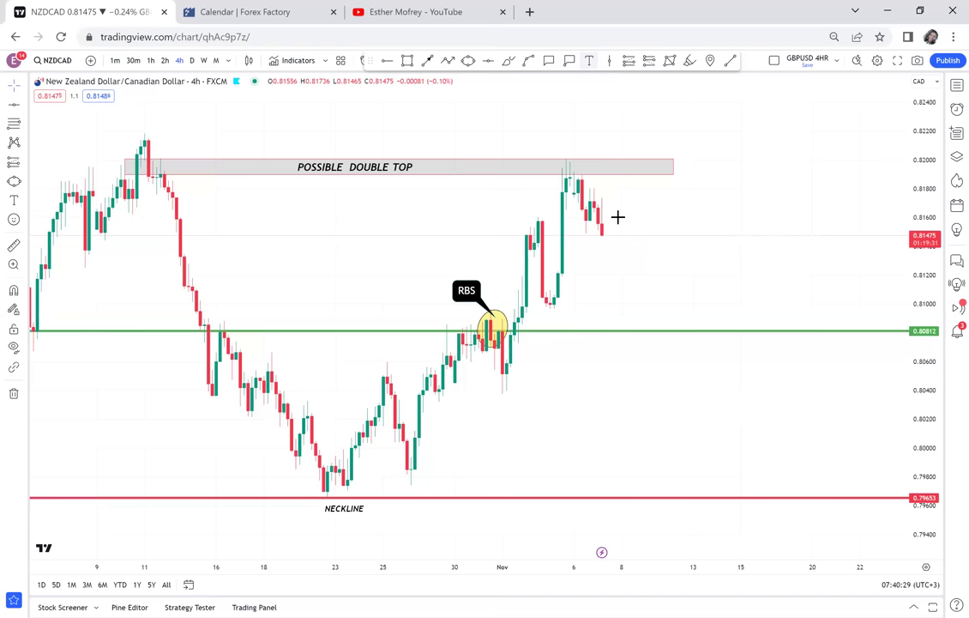
{"action": "left_click", "coordinate": [632, 326]}
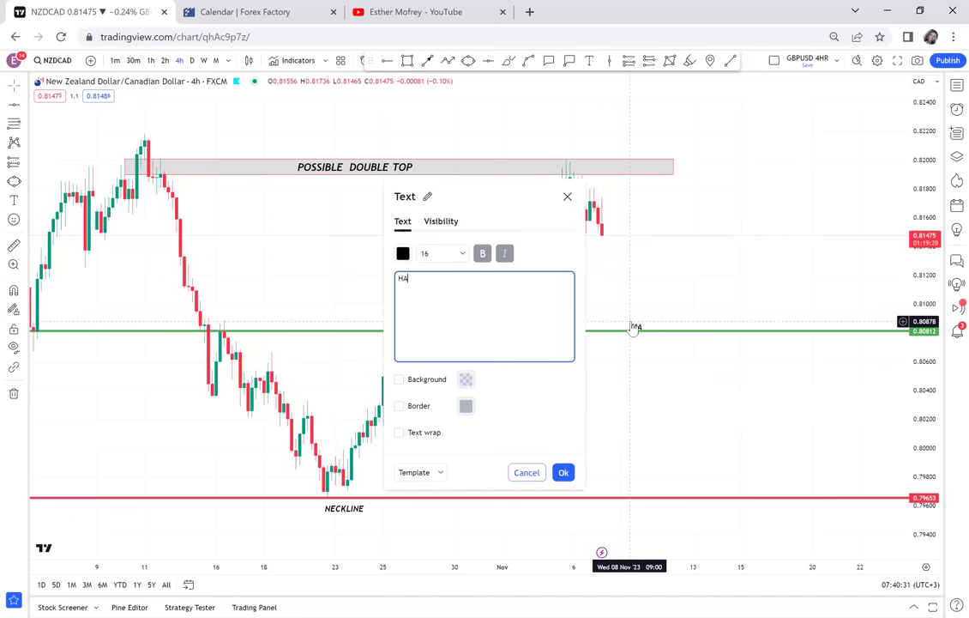
{"action": "left_click", "coordinate": [667, 294]}
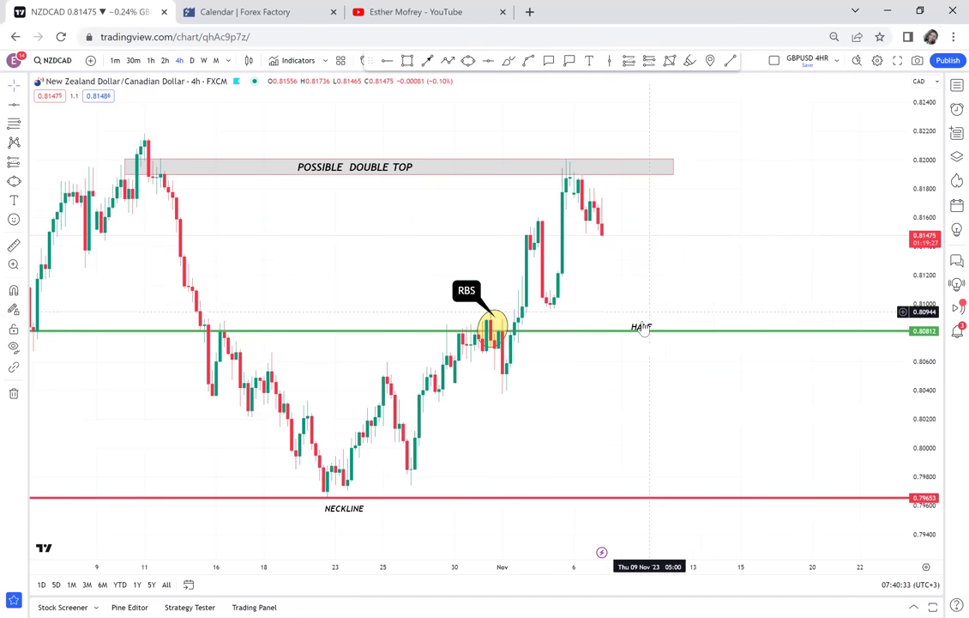
{"action": "left_click_drag", "start_coordinate": [643, 321], "coordinate": [666, 313]}
{"action": "left_click_drag", "start_coordinate": [753, 246], "coordinate": [774, 247]}
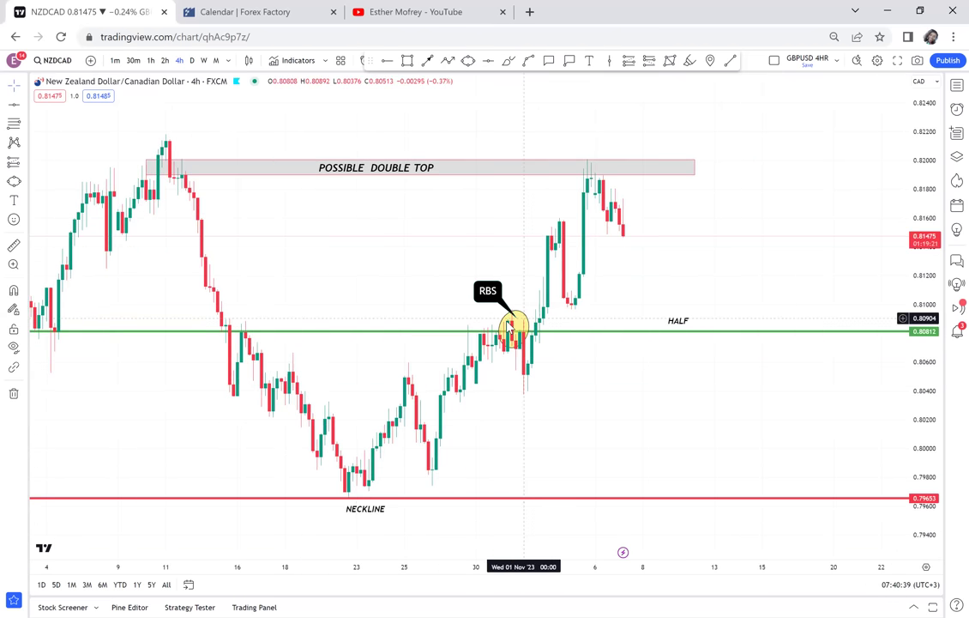
{"action": "left_click", "coordinate": [606, 340]}
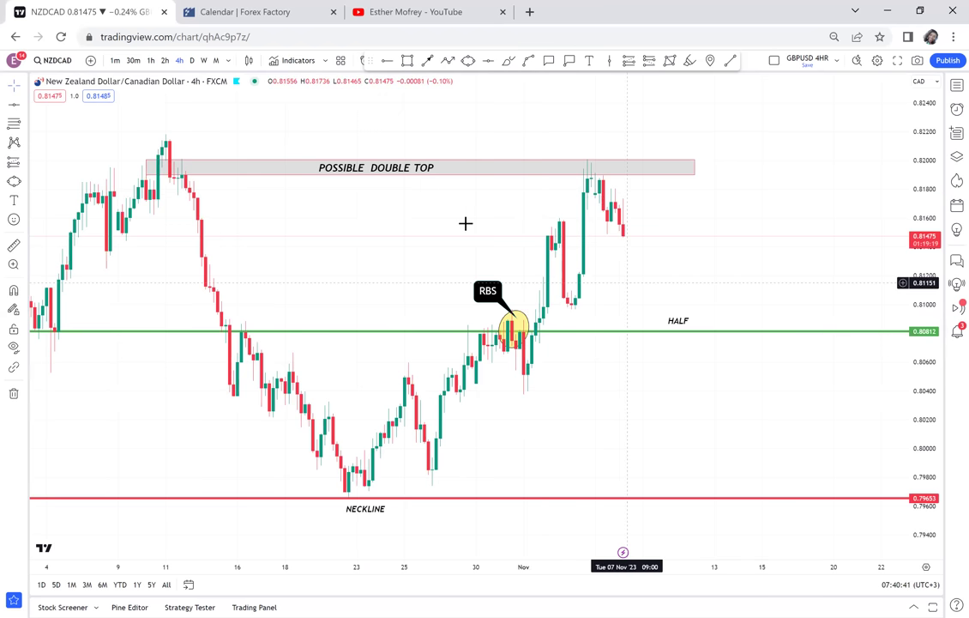
Circle both tops in the POSSIBLE DOUBLE TOP zone, around 12 October and 3 to 6 November 2023, with yellow ellipses
{"action": "left_click_drag", "start_coordinate": [364, 122], "coordinate": [398, 159]}
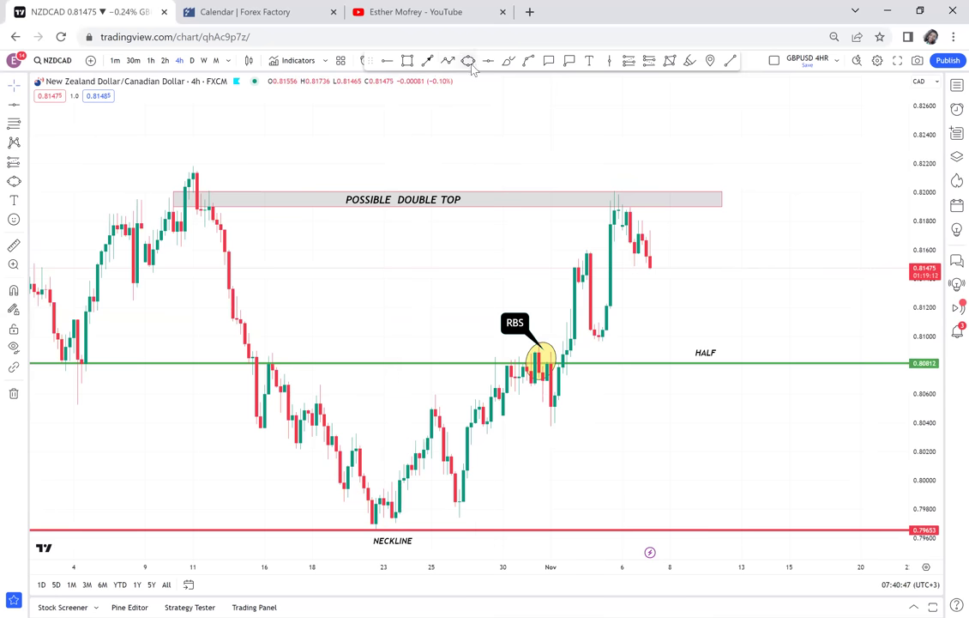
{"action": "left_click", "coordinate": [470, 65]}
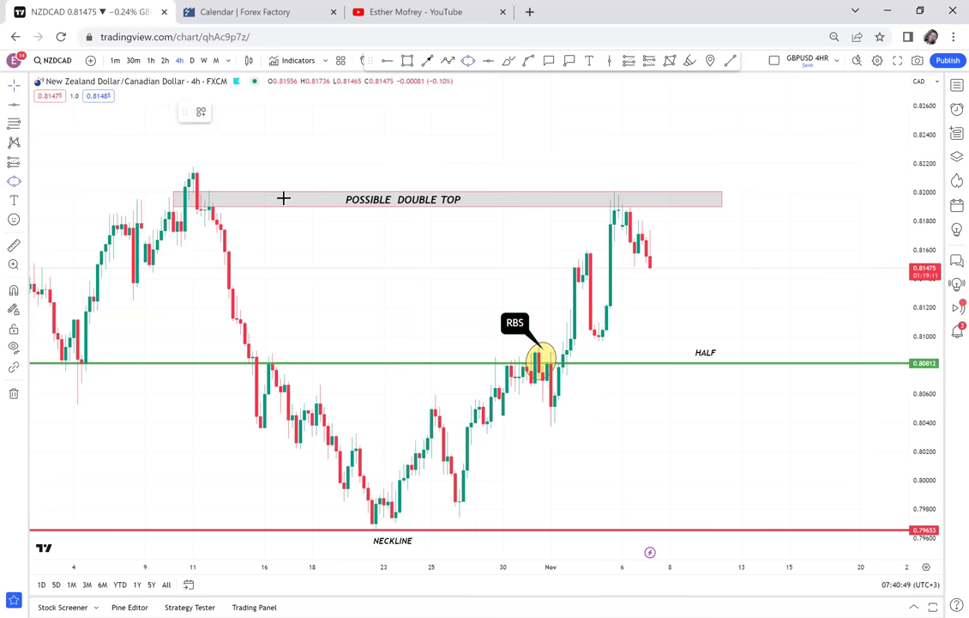
{"action": "left_click", "coordinate": [224, 194]}
{"action": "left_click", "coordinate": [235, 207]}
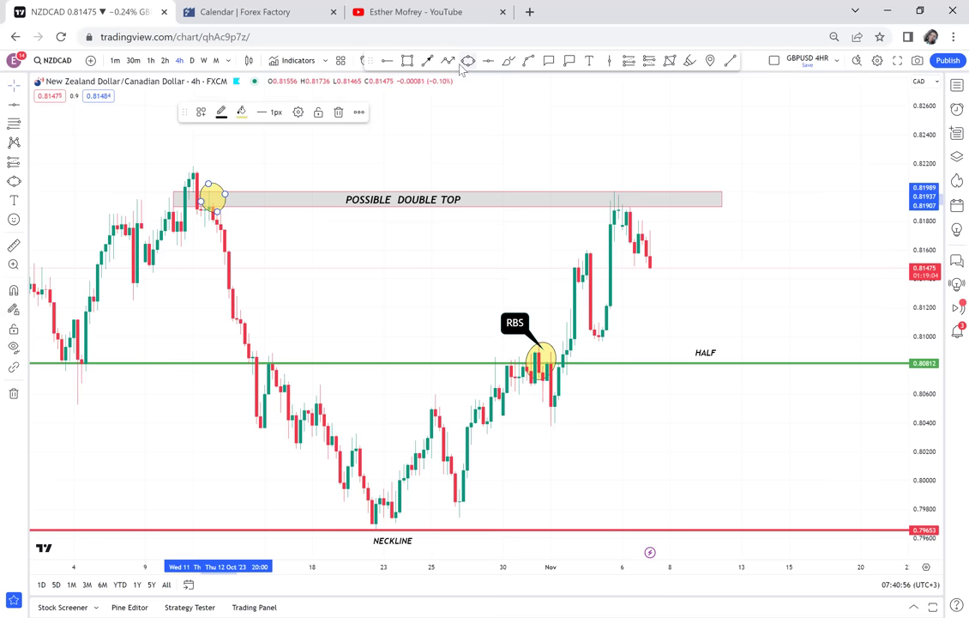
{"action": "left_click", "coordinate": [607, 199]}
{"action": "left_click", "coordinate": [640, 200]}
{"action": "left_click", "coordinate": [645, 216]}
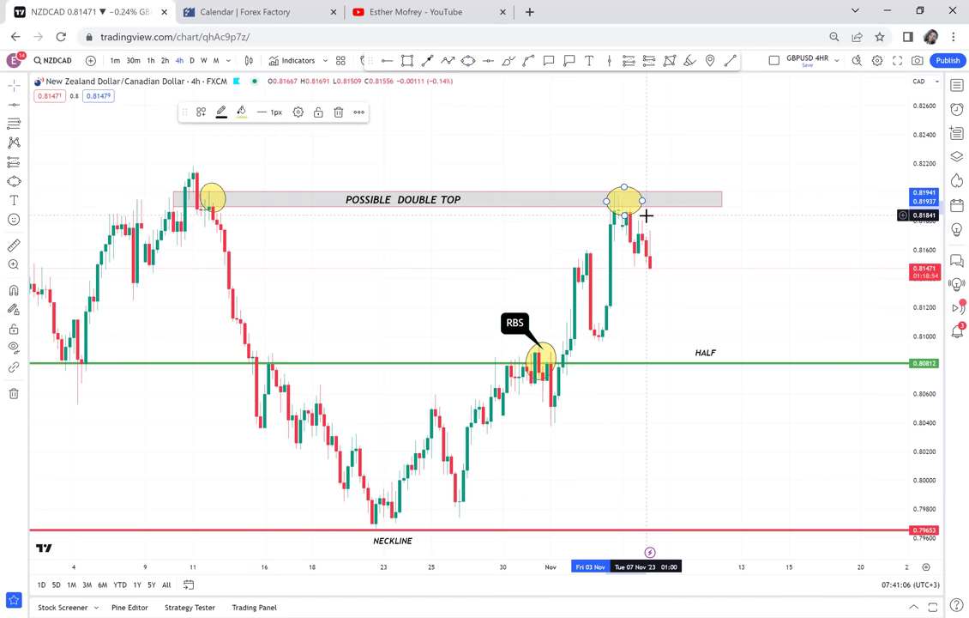
On the daily timeframe, draw a grey rectangle from 28 September to 4 December 2023 between 0.82092 and 0.82188 at the October high
{"action": "left_click", "coordinate": [191, 63]}
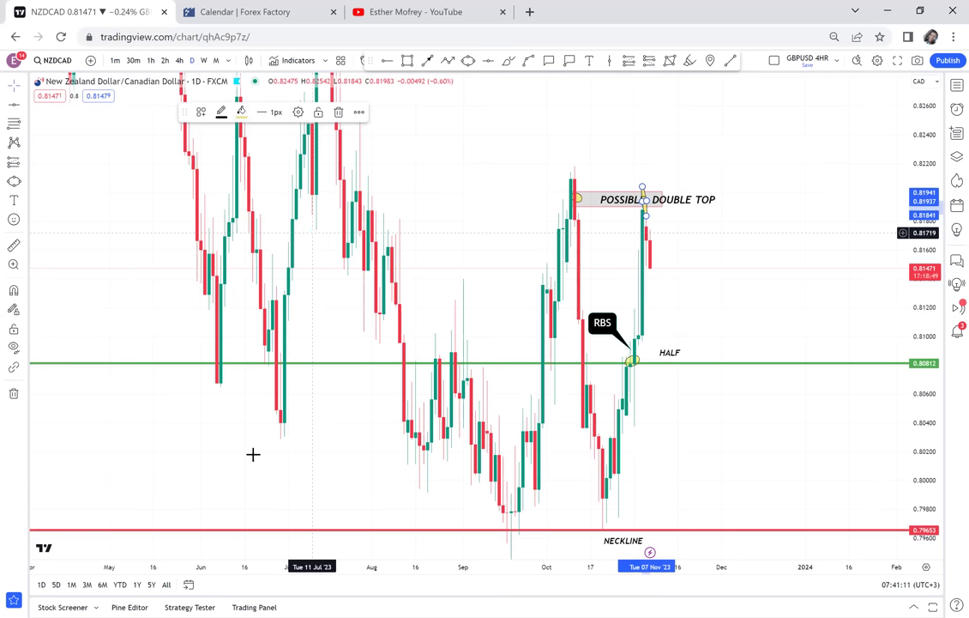
{"action": "left_click_drag", "start_coordinate": [492, 563], "coordinate": [202, 556]}
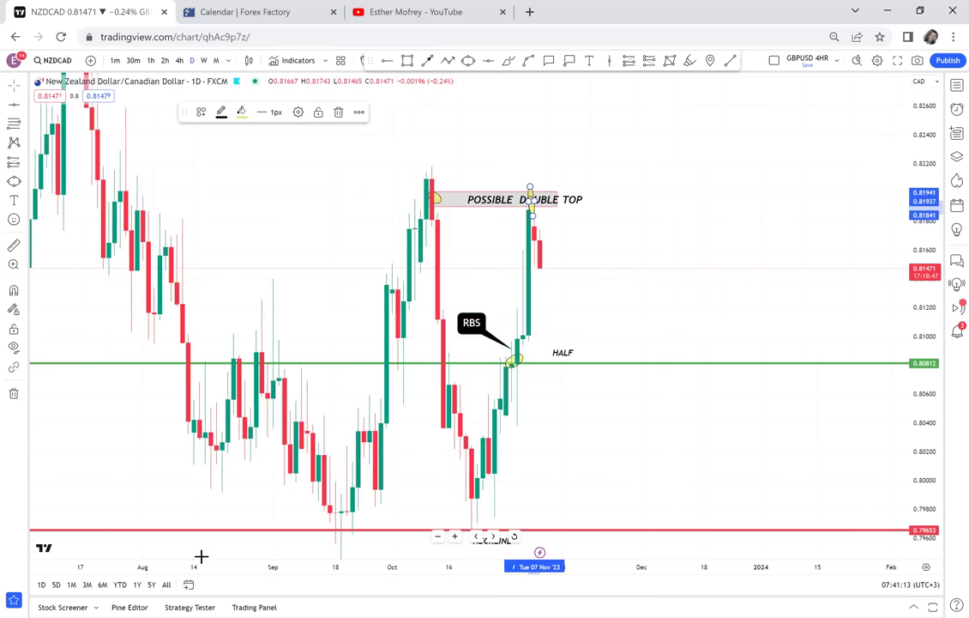
{"action": "left_click", "coordinate": [599, 234]}
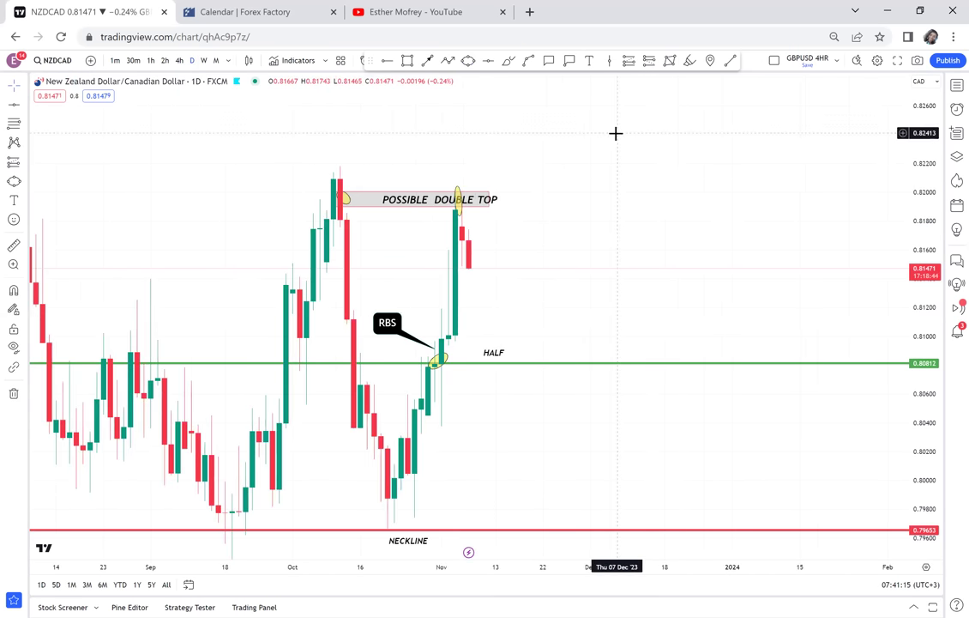
{"action": "left_click_drag", "start_coordinate": [617, 135], "coordinate": [663, 182]}
{"action": "left_click", "coordinate": [408, 60]}
{"action": "left_click", "coordinate": [321, 224]}
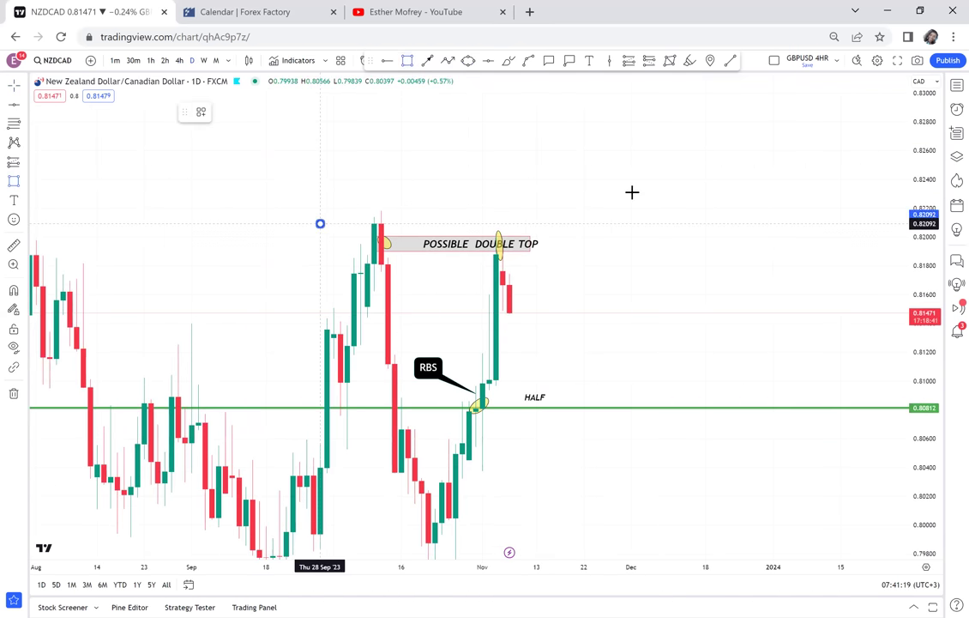
{"action": "left_click", "coordinate": [638, 210]}
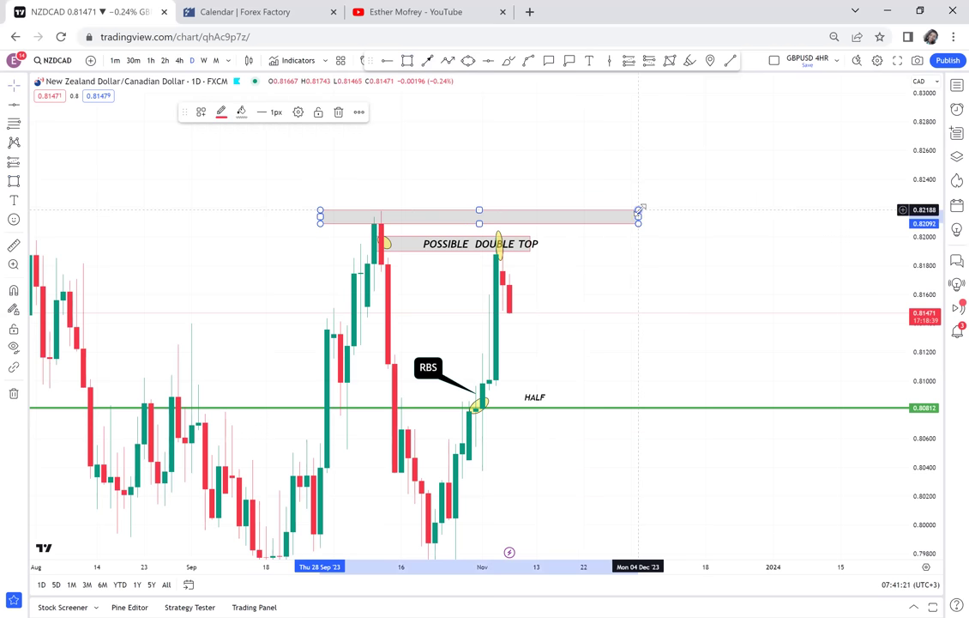
{"action": "left_click", "coordinate": [661, 265]}
{"action": "left_click_drag", "start_coordinate": [664, 263], "coordinate": [750, 219]}
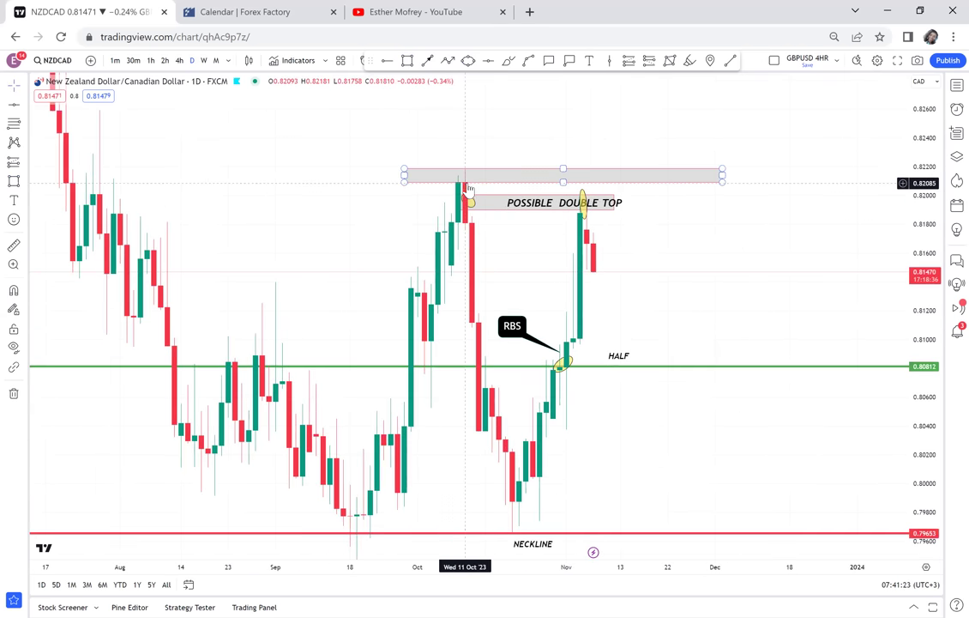
{"action": "left_click", "coordinate": [589, 215]}
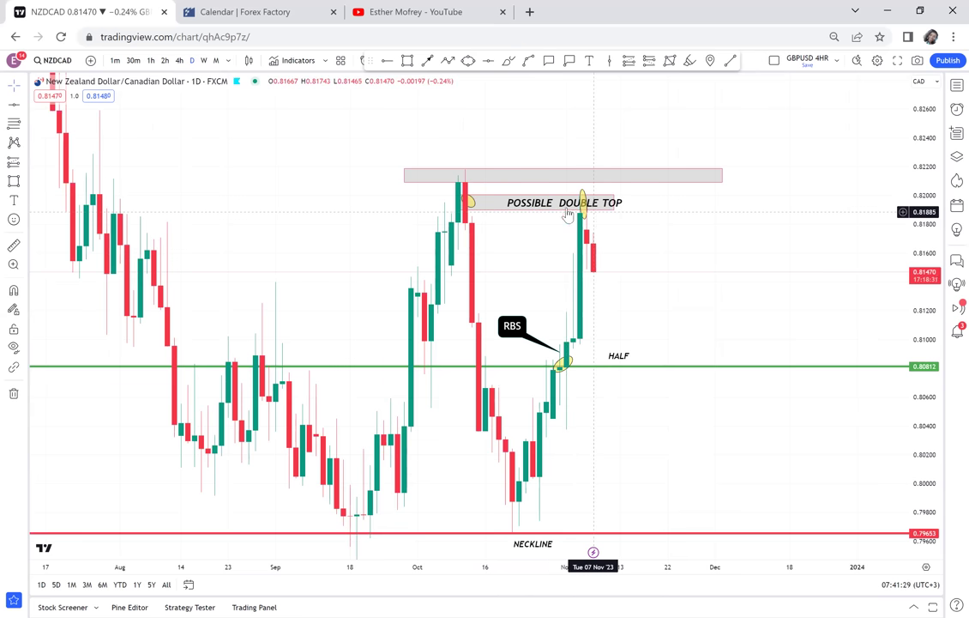
{"action": "left_click", "coordinate": [436, 196]}
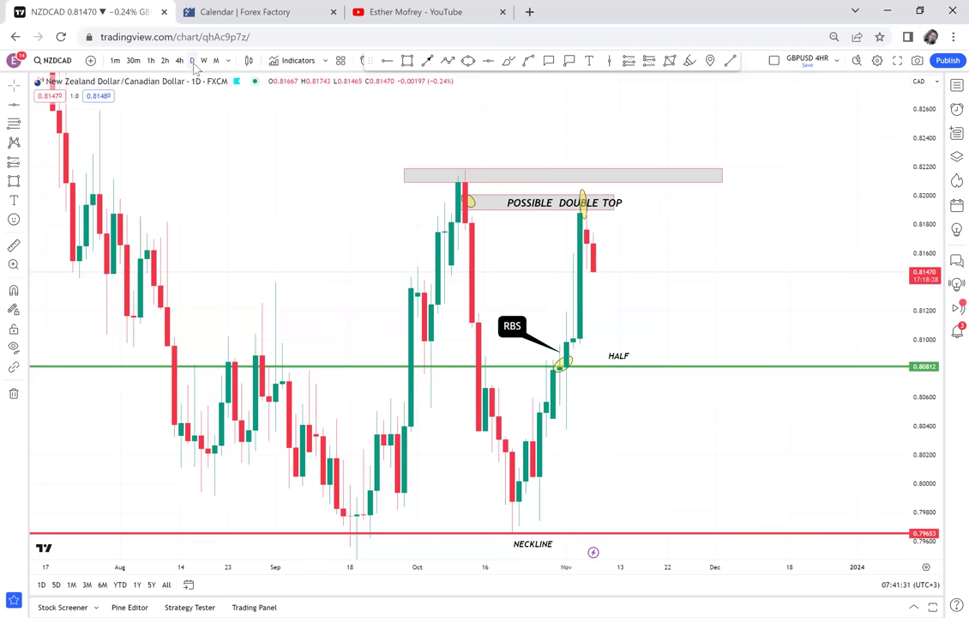
Return the chart to the 4-hour timeframe
{"action": "left_click", "coordinate": [179, 64]}
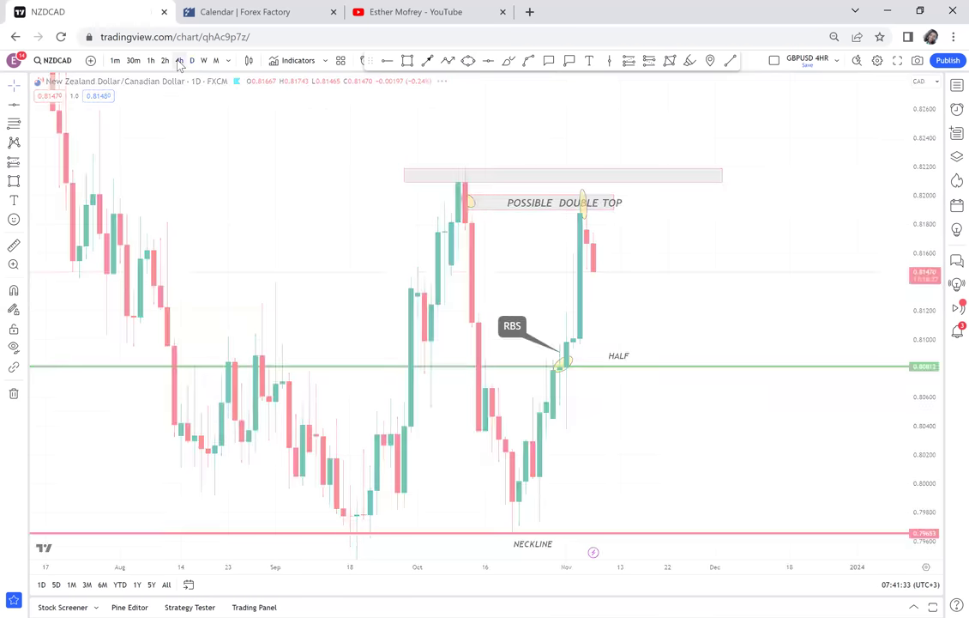
{"action": "scroll", "coordinate": [310, 244], "scroll_direction": "down", "scroll_amount": 3}
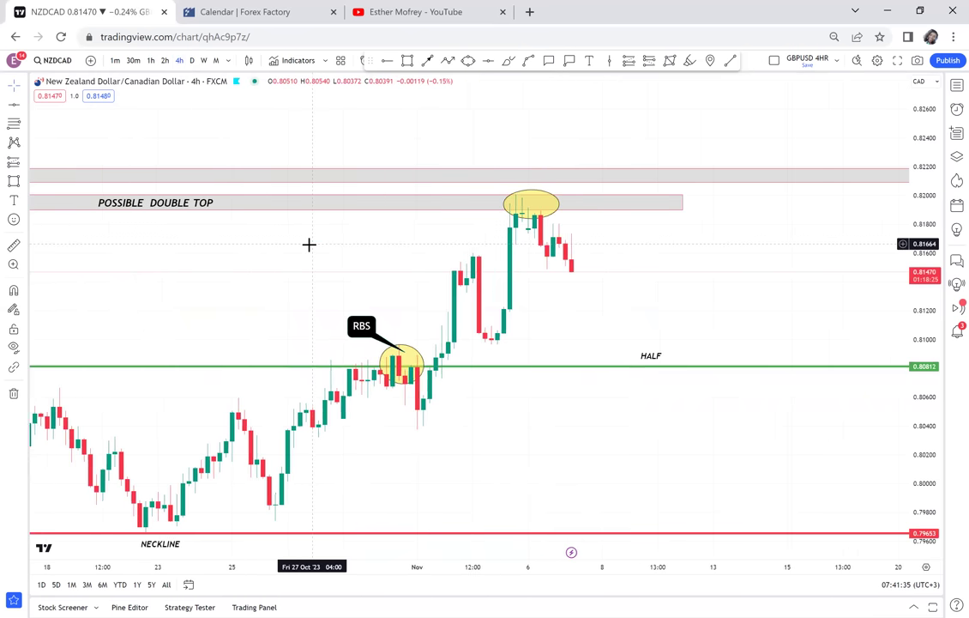
{"action": "scroll", "coordinate": [496, 226], "scroll_direction": "down", "scroll_amount": 1}
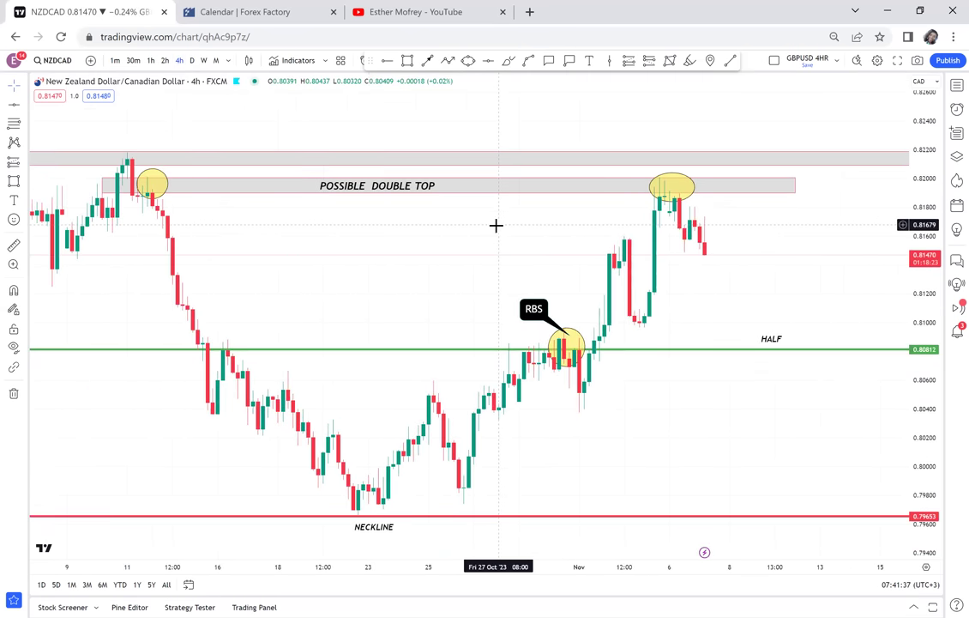
{"action": "left_click_drag", "start_coordinate": [760, 275], "coordinate": [613, 269]}
{"action": "scroll", "coordinate": [681, 262], "scroll_direction": "down", "scroll_amount": 2}
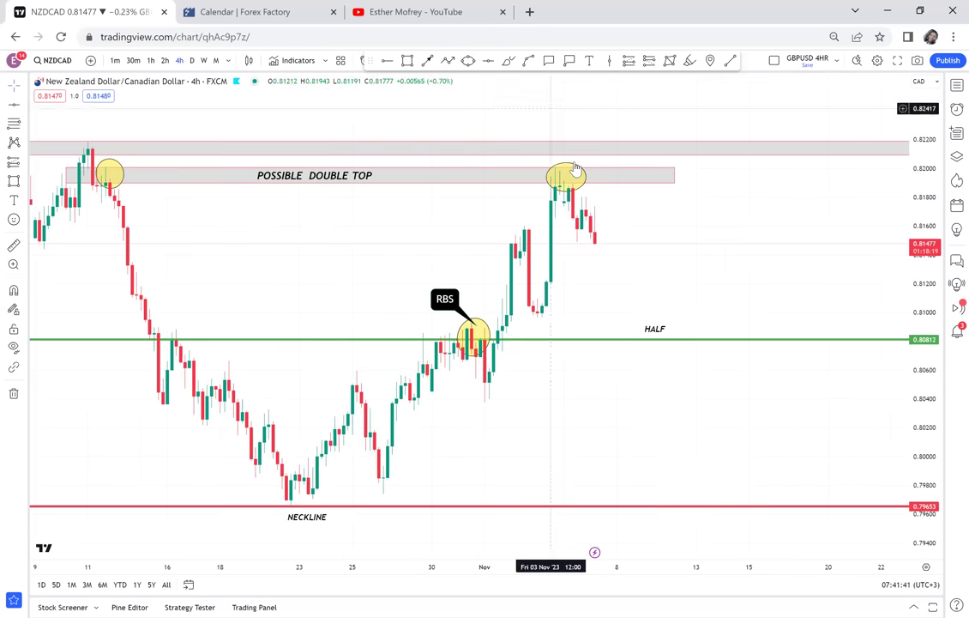
Add a callout reading CSB that points just beside the latest 4-hour candles, with its box past them
{"action": "left_click", "coordinate": [549, 60]}
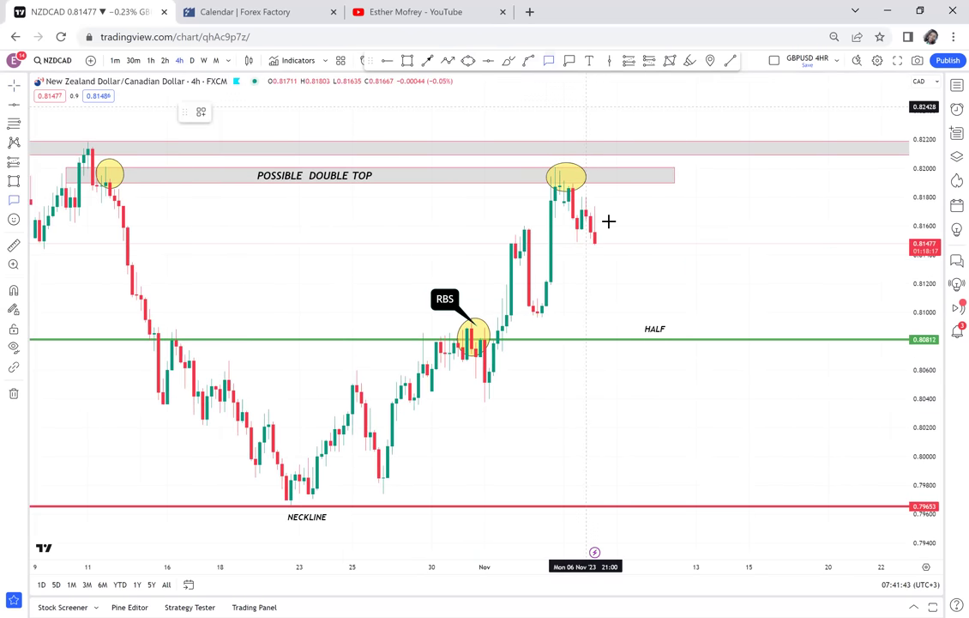
{"action": "left_click_drag", "start_coordinate": [604, 221], "coordinate": [663, 199]}
{"action": "type", "text": "CSB"}
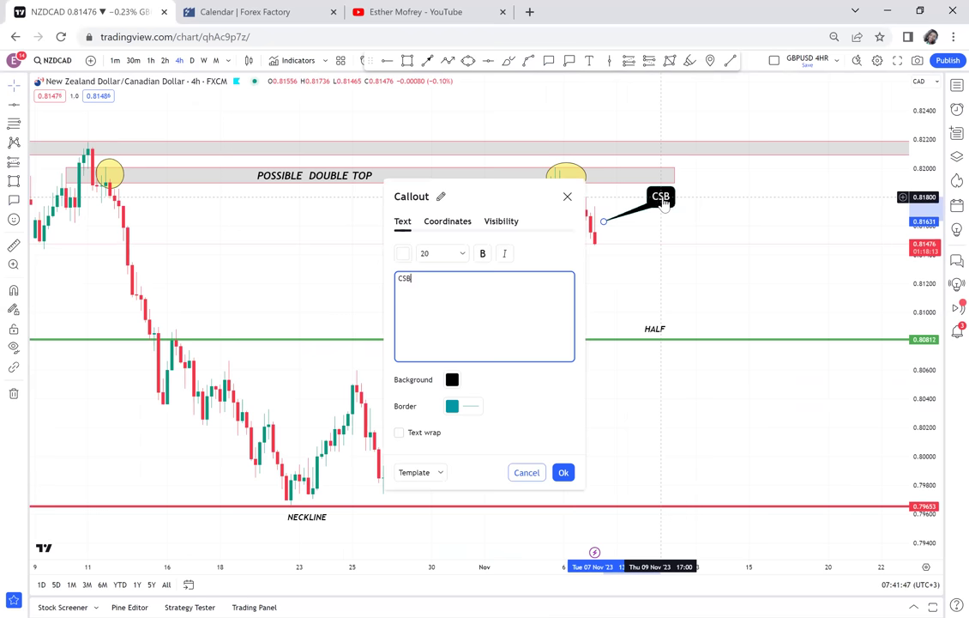
{"action": "left_click", "coordinate": [743, 248]}
Draw a black horizontal ray from the 2 November 2023 candles and fine-tune its level to 0.81487
{"action": "left_click_drag", "start_coordinate": [914, 369], "coordinate": [847, 132]}
{"action": "scroll", "coordinate": [682, 297], "scroll_direction": "up", "scroll_amount": 5}
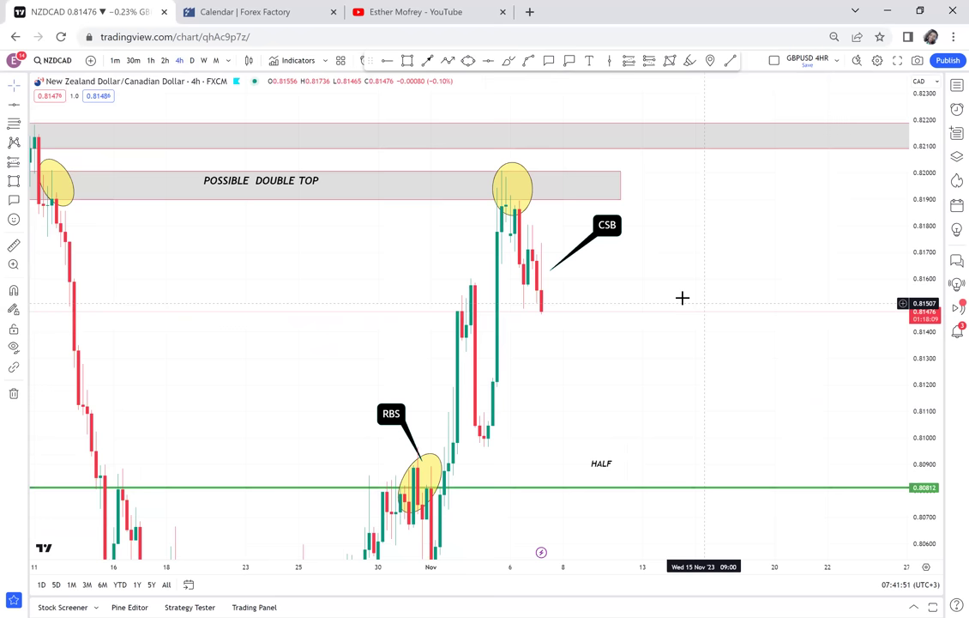
{"action": "scroll", "coordinate": [682, 298], "scroll_direction": "up", "scroll_amount": 1}
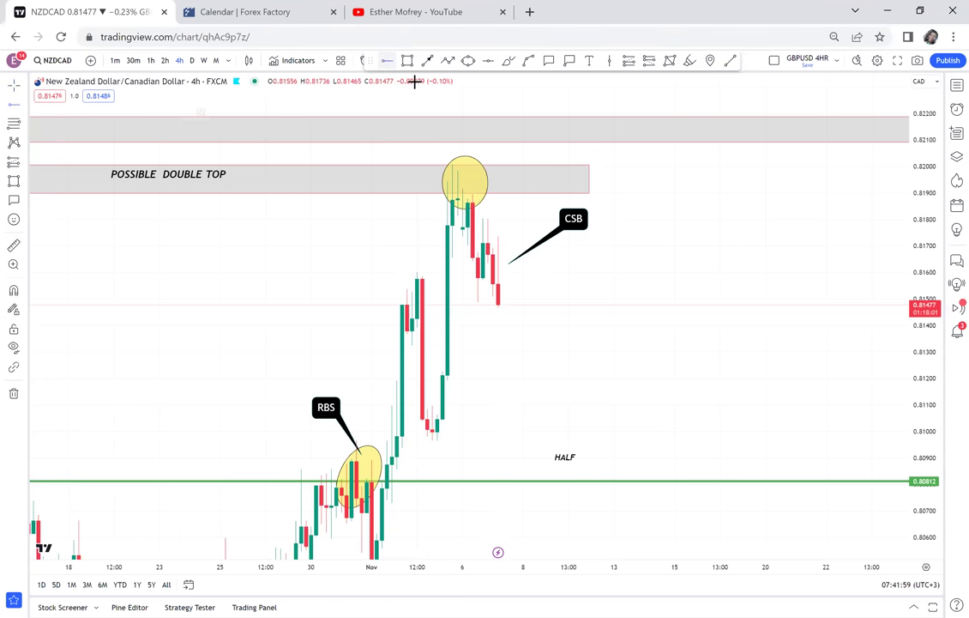
{"action": "left_click", "coordinate": [413, 304]}
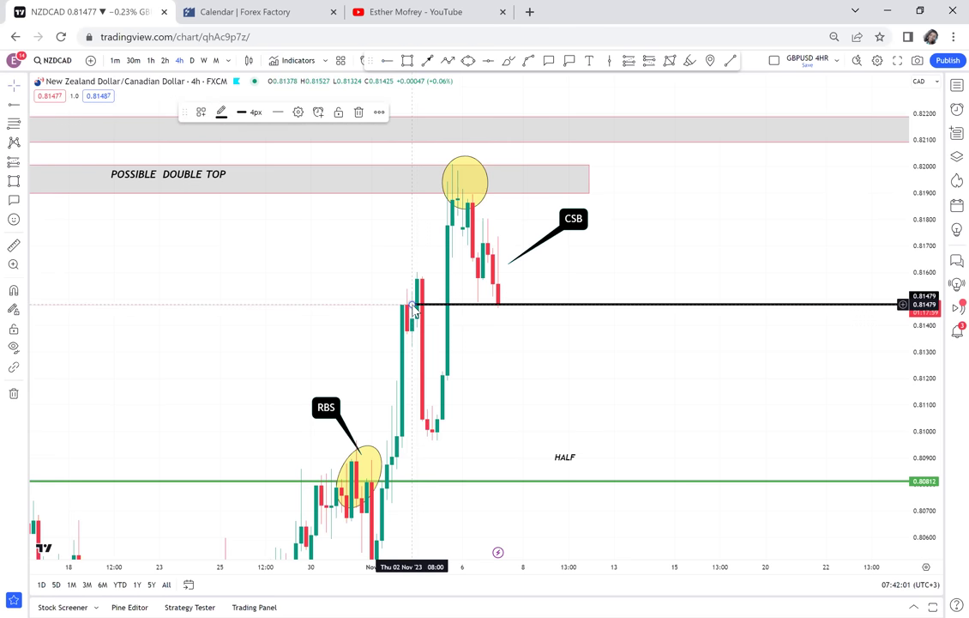
{"action": "left_click_drag", "start_coordinate": [412, 304], "coordinate": [407, 302]}
Reposition the CSB callout so its box sits below the black ray and its tip points to the ray
{"action": "left_click_drag", "start_coordinate": [509, 263], "coordinate": [466, 305]}
{"action": "left_click_drag", "start_coordinate": [573, 219], "coordinate": [508, 378]}
{"action": "left_click_drag", "start_coordinate": [464, 300], "coordinate": [464, 302]}
Examine the latest 4-hour candle against the black ray, the double top zones, the half level and the neckline
{"action": "left_click_drag", "start_coordinate": [613, 312], "coordinate": [721, 233]}
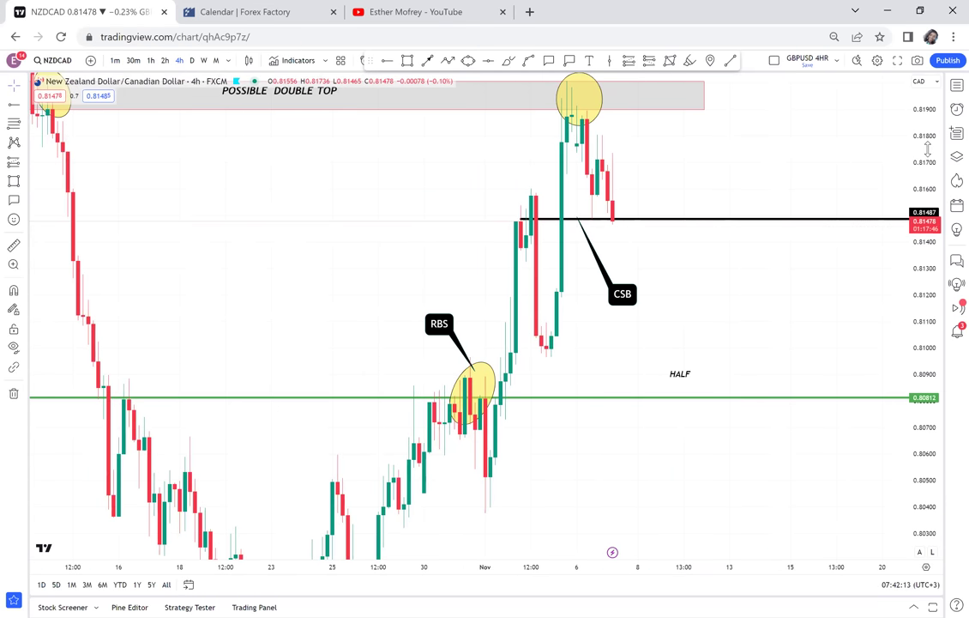
{"action": "scroll", "coordinate": [778, 279], "scroll_direction": "down", "scroll_amount": 5}
{"action": "left_click_drag", "start_coordinate": [798, 238], "coordinate": [779, 272]}
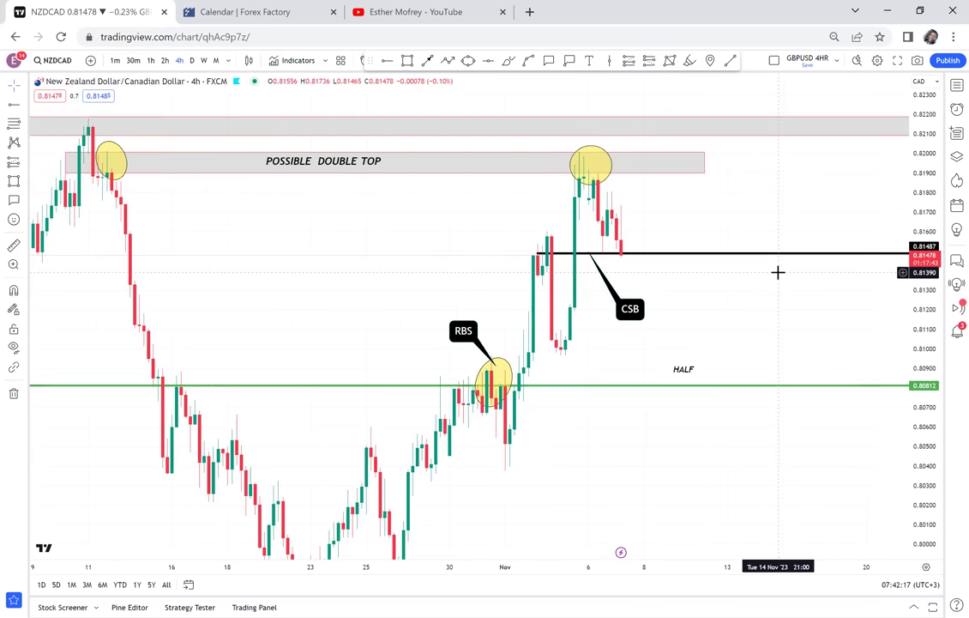
{"action": "scroll", "coordinate": [778, 272], "scroll_direction": "down", "scroll_amount": 1}
{"action": "scroll", "coordinate": [778, 272], "scroll_direction": "down", "scroll_amount": 1}
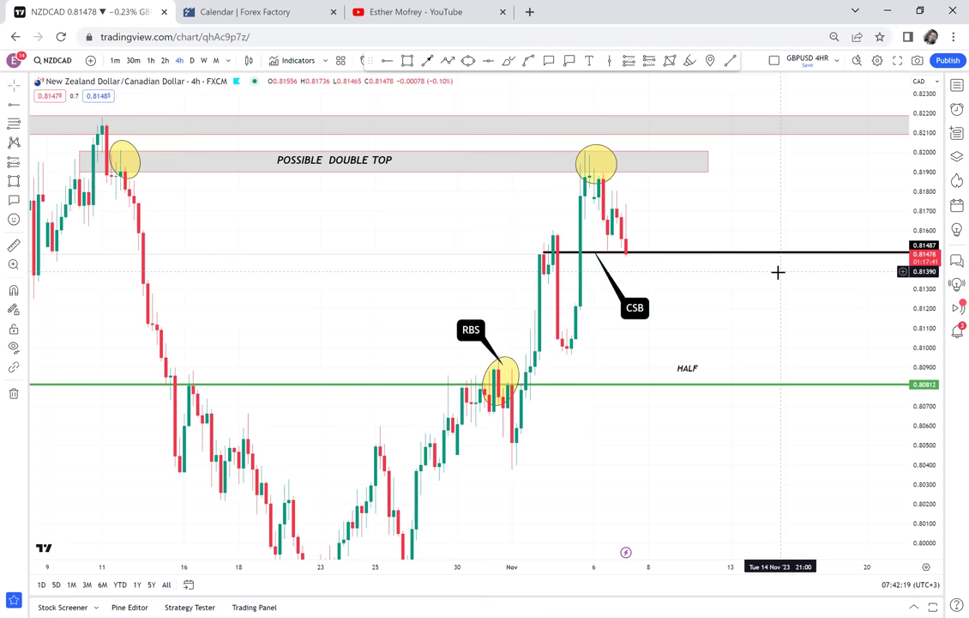
{"action": "scroll", "coordinate": [870, 217], "scroll_direction": "down", "scroll_amount": 1}
{"action": "left_click_drag", "start_coordinate": [924, 188], "coordinate": [819, 119]}
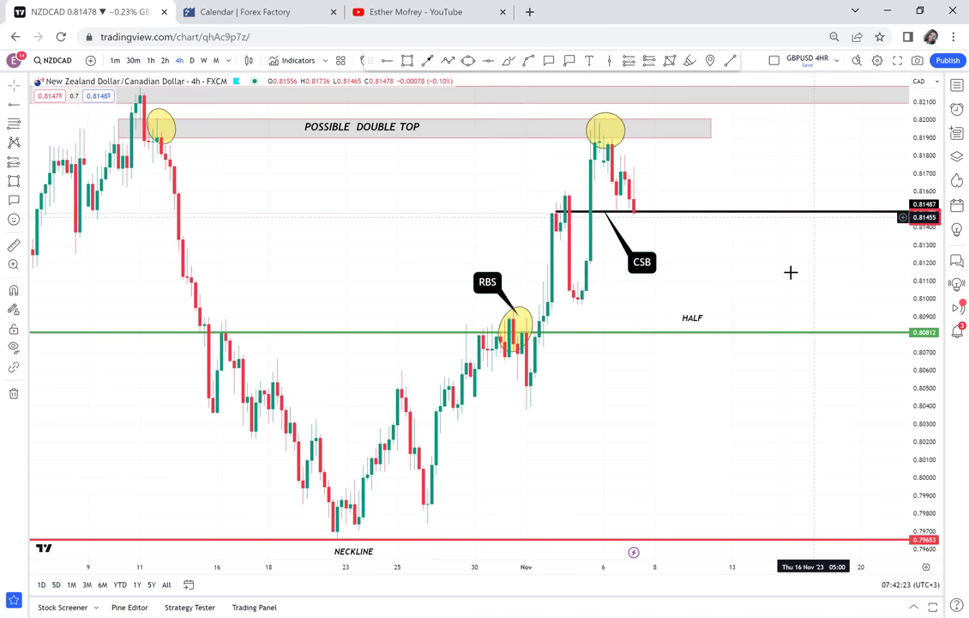
{"action": "left_click_drag", "start_coordinate": [814, 217], "coordinate": [791, 272]}
{"action": "scroll", "coordinate": [791, 272], "scroll_direction": "up", "scroll_amount": 1}
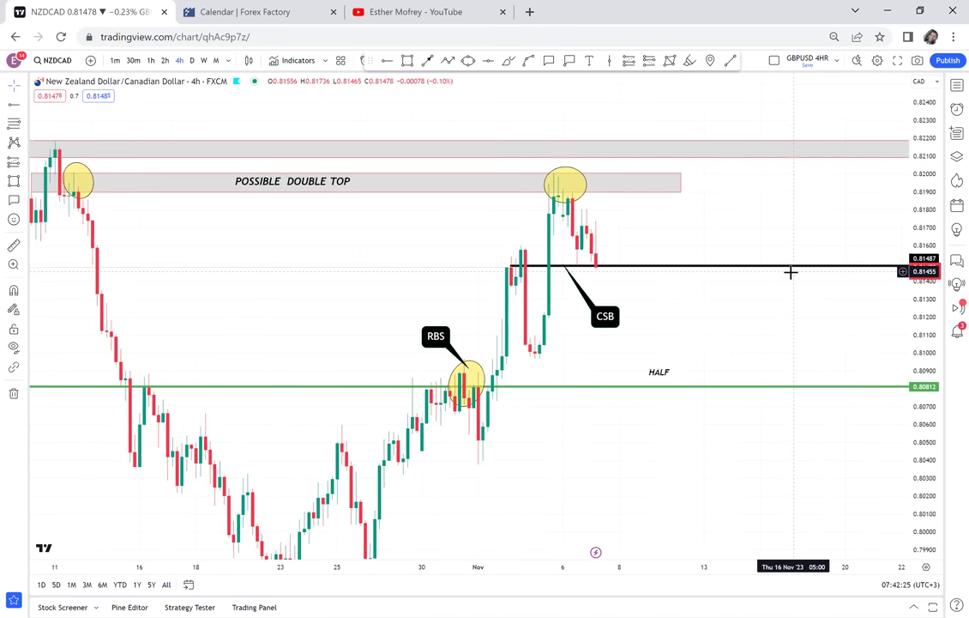
{"action": "left_click_drag", "start_coordinate": [916, 258], "coordinate": [916, 169]}
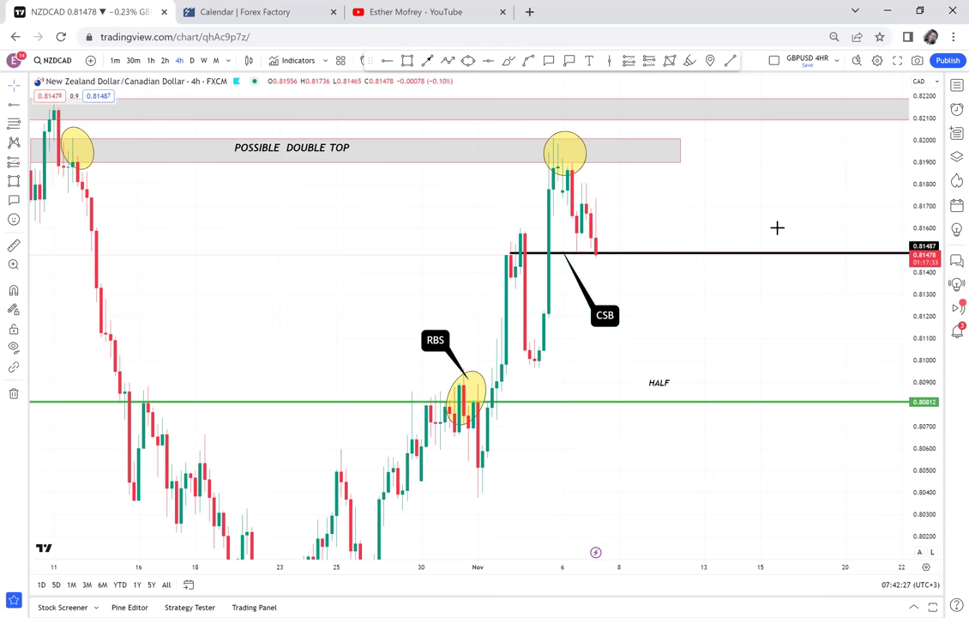
{"action": "scroll", "coordinate": [777, 228], "scroll_direction": "up", "scroll_amount": 2}
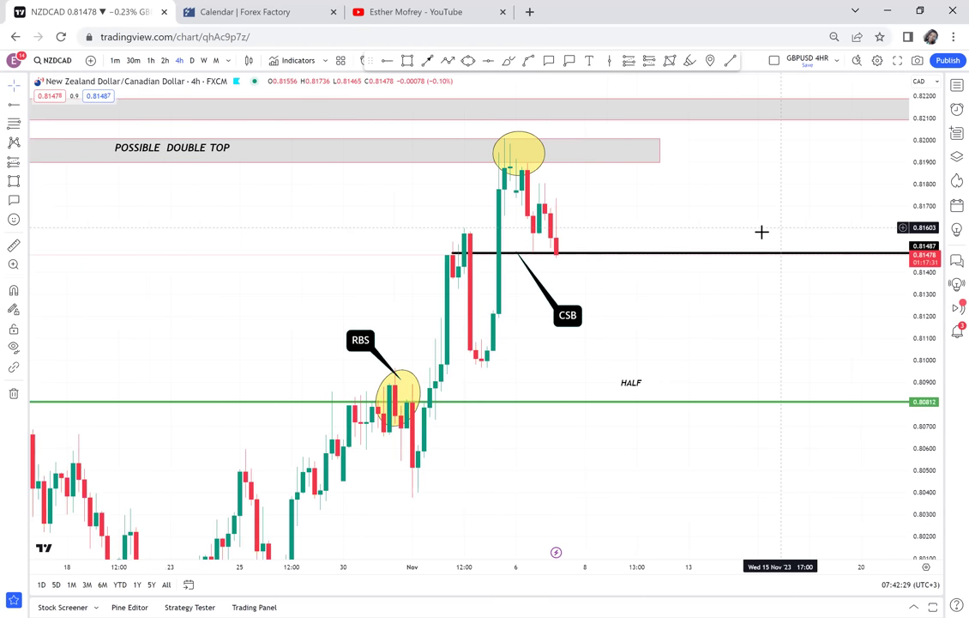
{"action": "scroll", "coordinate": [649, 249], "scroll_direction": "up", "scroll_amount": 1}
{"action": "scroll", "coordinate": [649, 250], "scroll_direction": "down", "scroll_amount": 1}
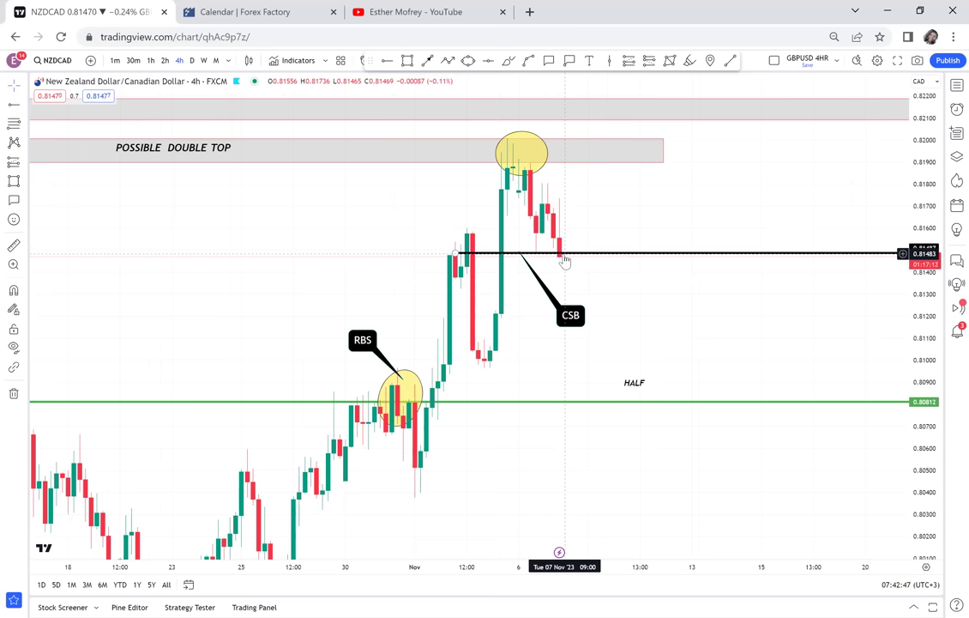
{"action": "left_click_drag", "start_coordinate": [563, 259], "coordinate": [565, 257]}
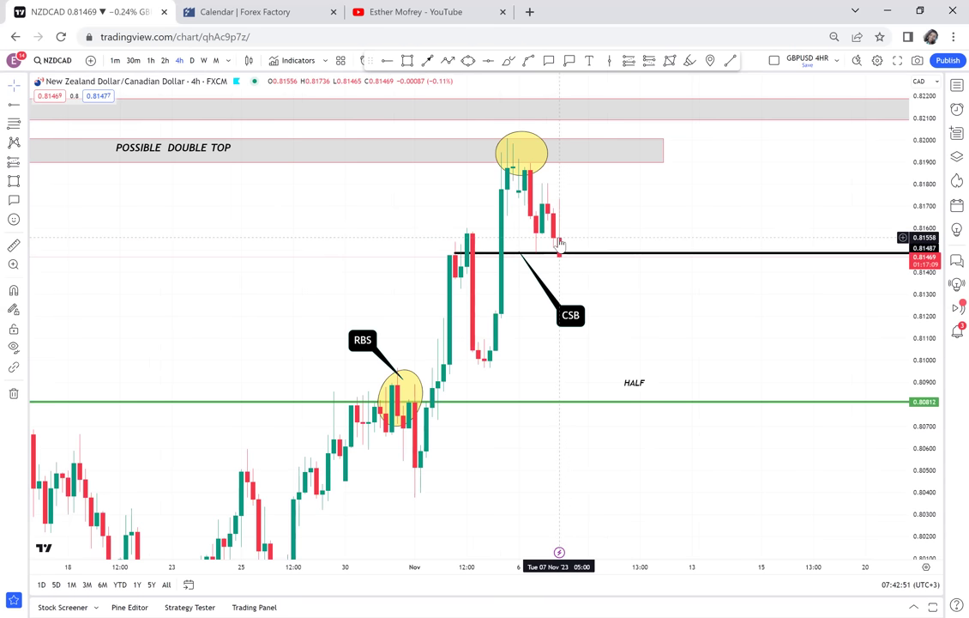
Draw a small rectangle across the black ray just past the latest candle, from 0.81562 to 0.81420, filled red at 72% opacity
{"action": "left_click", "coordinate": [409, 62]}
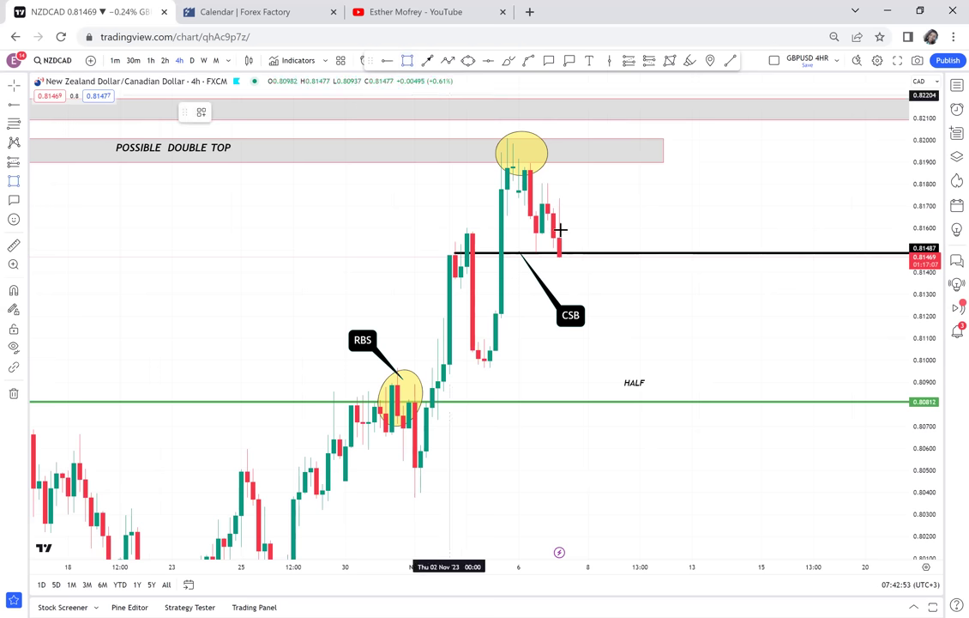
{"action": "left_click_drag", "start_coordinate": [578, 234], "coordinate": [584, 267]}
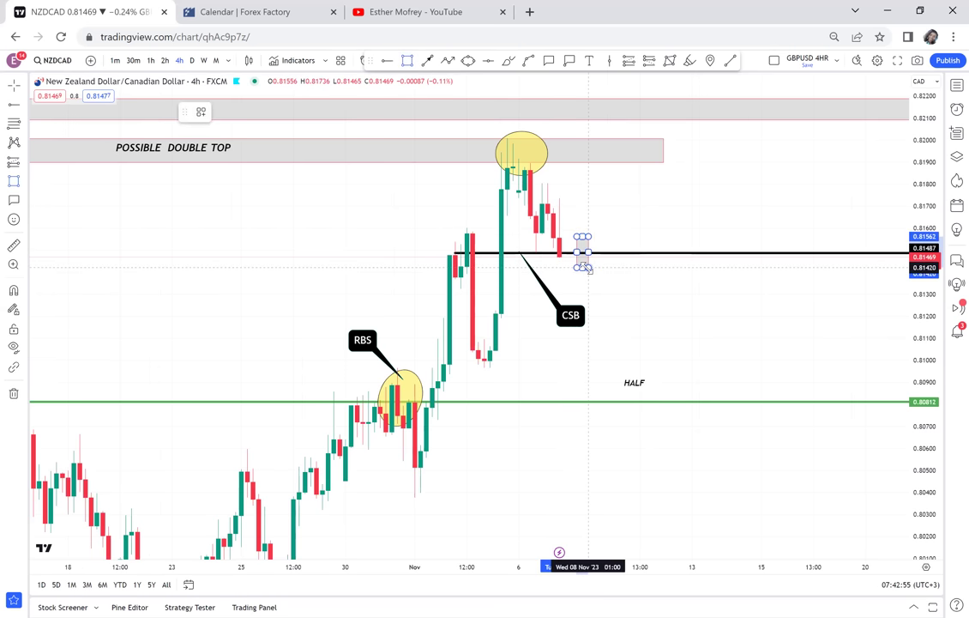
{"action": "left_click", "coordinate": [241, 112]}
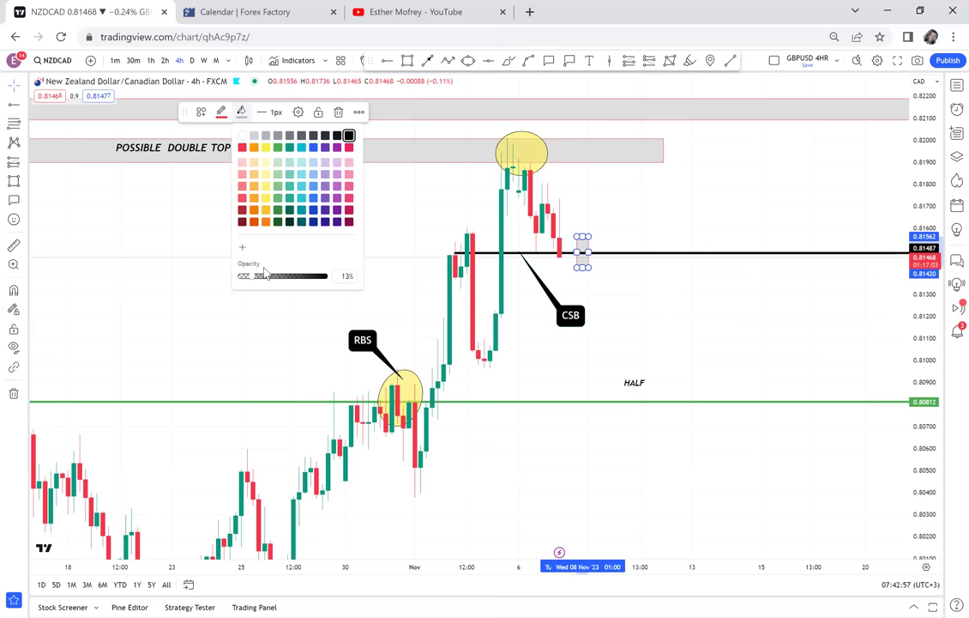
{"action": "left_click_drag", "start_coordinate": [255, 283], "coordinate": [299, 277]}
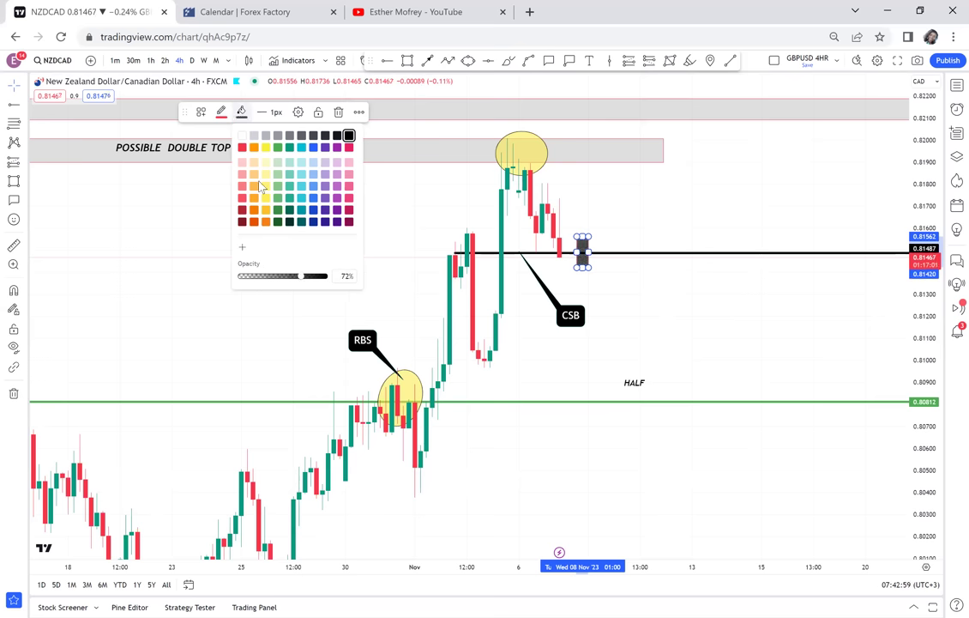
{"action": "left_click", "coordinate": [242, 146]}
{"action": "left_click", "coordinate": [594, 224]}
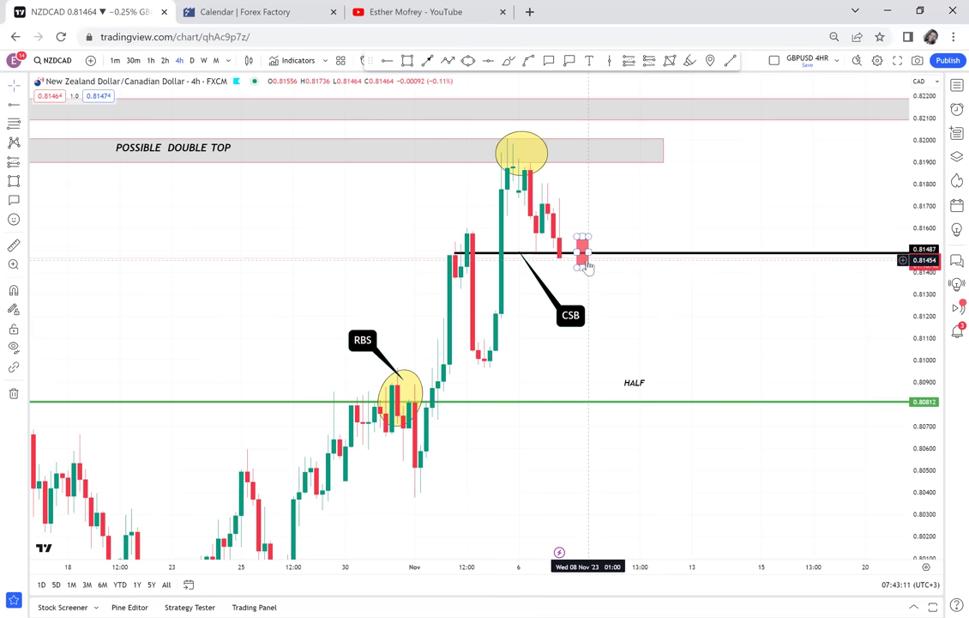
Delete the small red rectangle that crosses the black CSB ray beside the latest candle
{"action": "left_click_drag", "start_coordinate": [629, 282], "coordinate": [641, 229]}
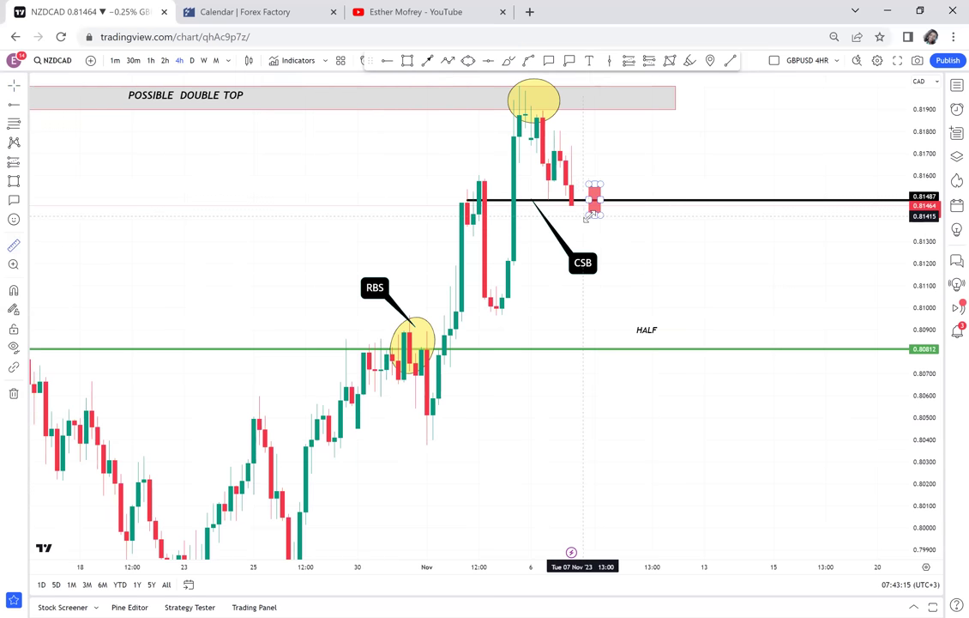
{"action": "mouse_move", "coordinate": [596, 214]}
{"action": "left_mouse_down"}
{"action": "mouse_move", "coordinate": [633, 332]}
{"action": "mouse_move", "coordinate": [652, 349]}
{"action": "left_mouse_up"}
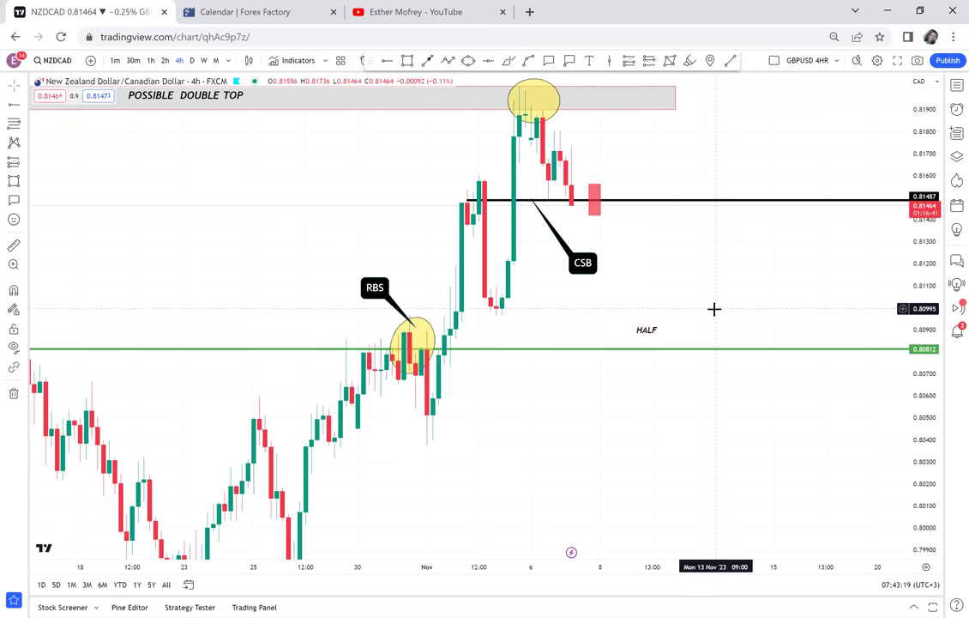
{"action": "scroll", "coordinate": [714, 309], "scroll_direction": "down", "scroll_amount": 2}
{"action": "scroll", "coordinate": [714, 309], "scroll_direction": "down", "scroll_amount": 1}
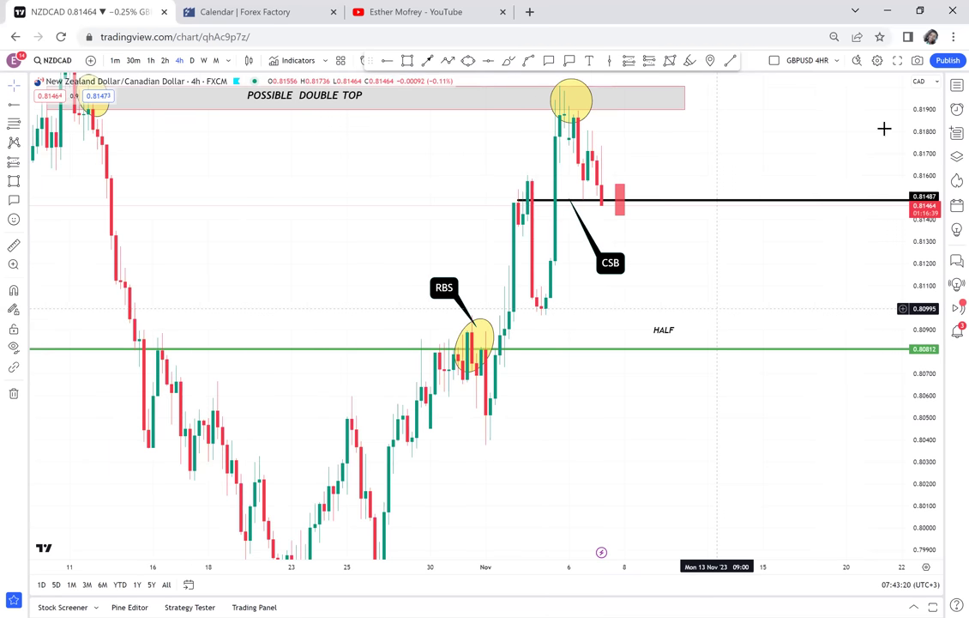
{"action": "left_click_drag", "start_coordinate": [915, 113], "coordinate": [906, 246]}
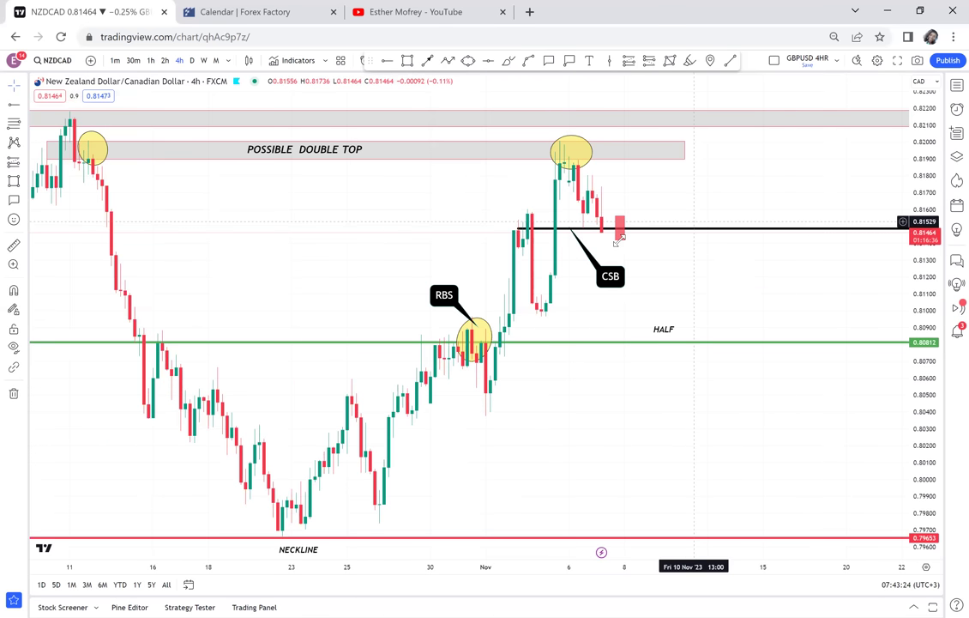
{"action": "left_click", "coordinate": [619, 241]}
{"action": "key", "text": "Delete"}
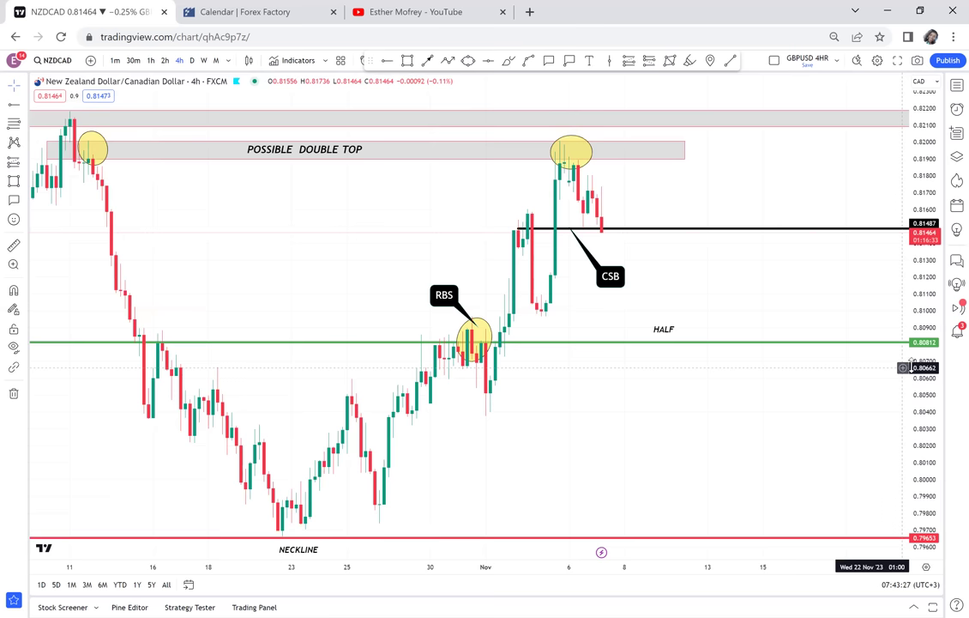
Measure the price distance from the latest 4-hour candle's low up to just above the possible double top zone
{"action": "left_click_drag", "start_coordinate": [910, 367], "coordinate": [911, 361]}
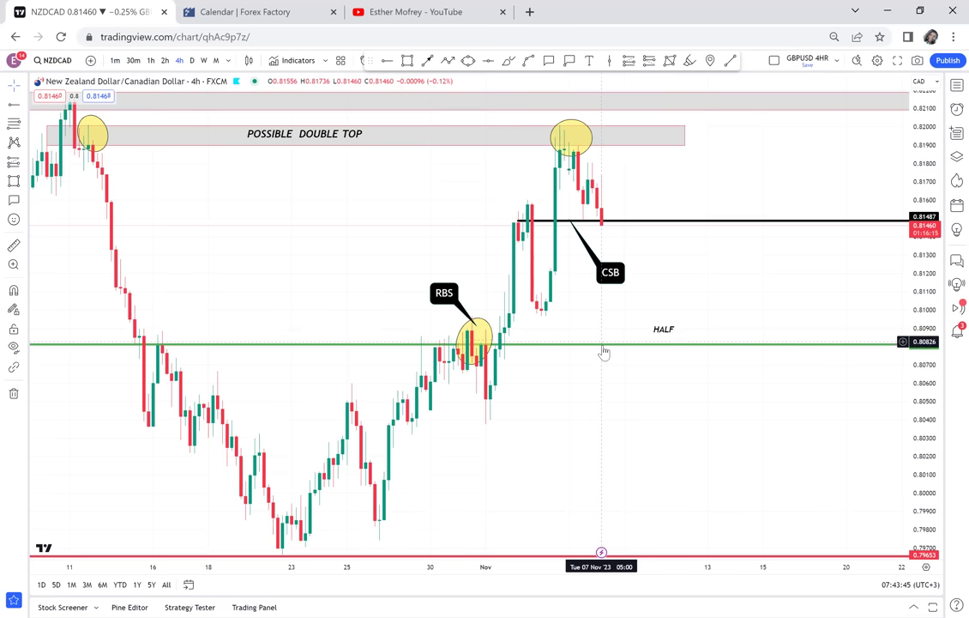
{"action": "left_click", "coordinate": [14, 245]}
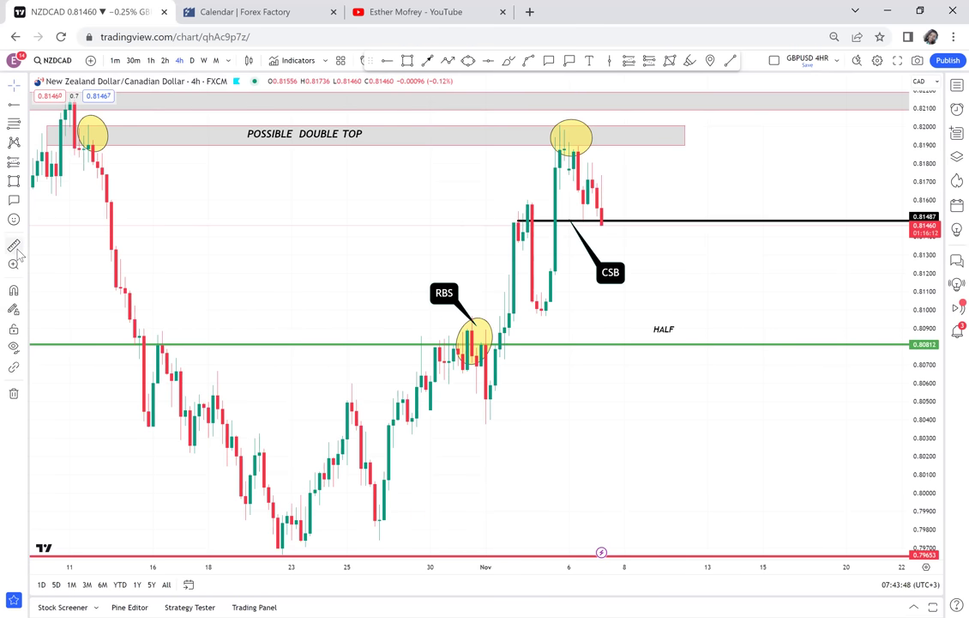
{"action": "left_click", "coordinate": [622, 212]}
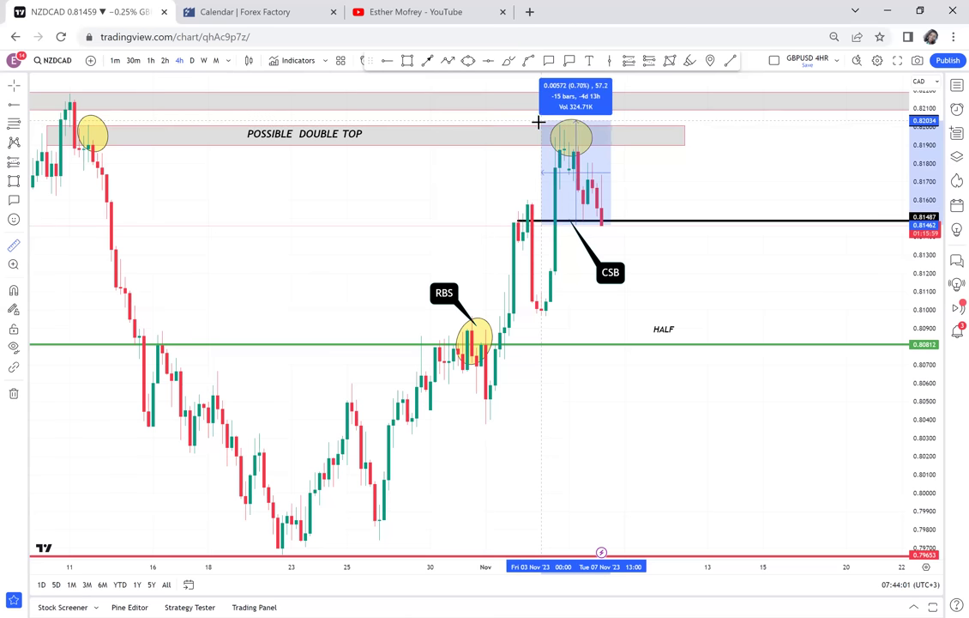
{"action": "left_click", "coordinate": [507, 118]}
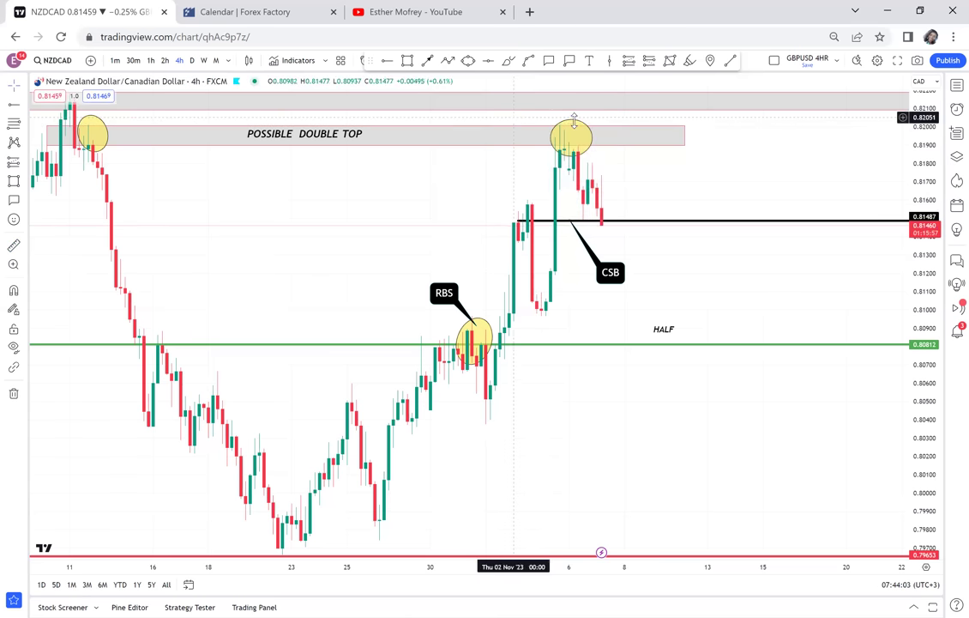
Draw a black horizontal ray at 0.82013 along the double top zone's upper edge and measure the distance to it from the CSB ray
{"action": "left_click", "coordinate": [386, 63]}
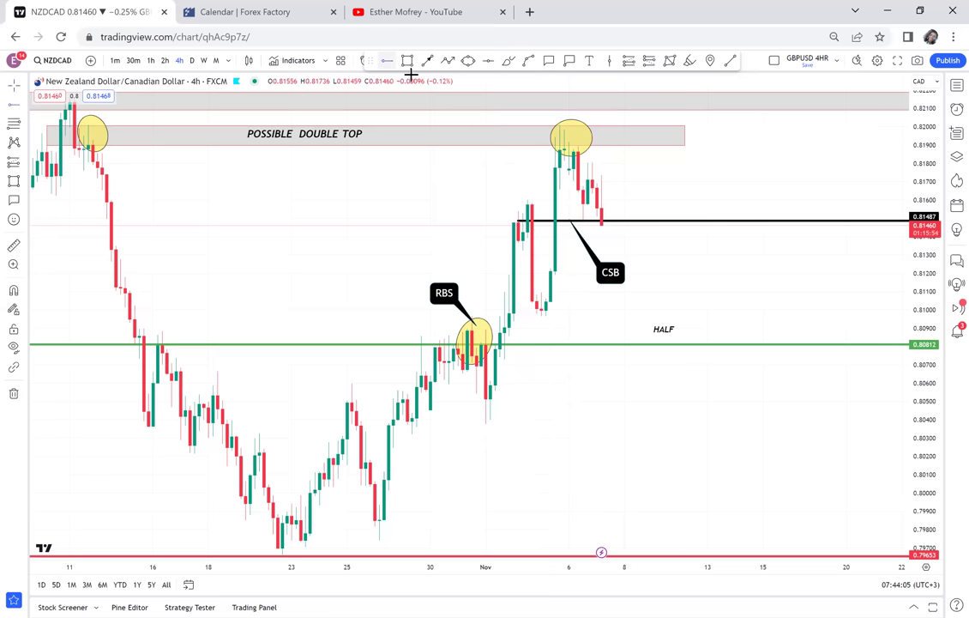
{"action": "left_click", "coordinate": [518, 126]}
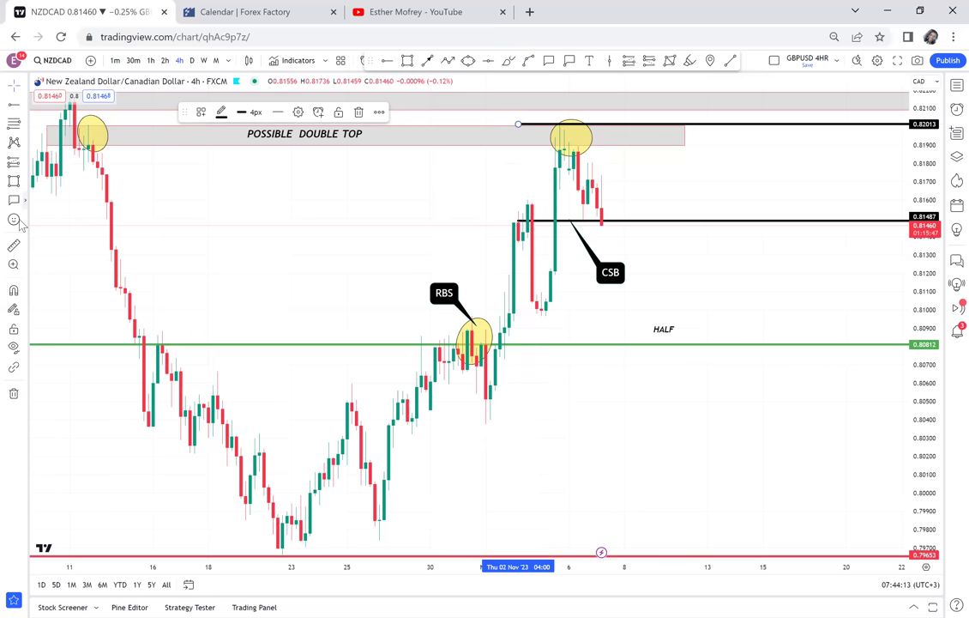
{"action": "left_click", "coordinate": [14, 247]}
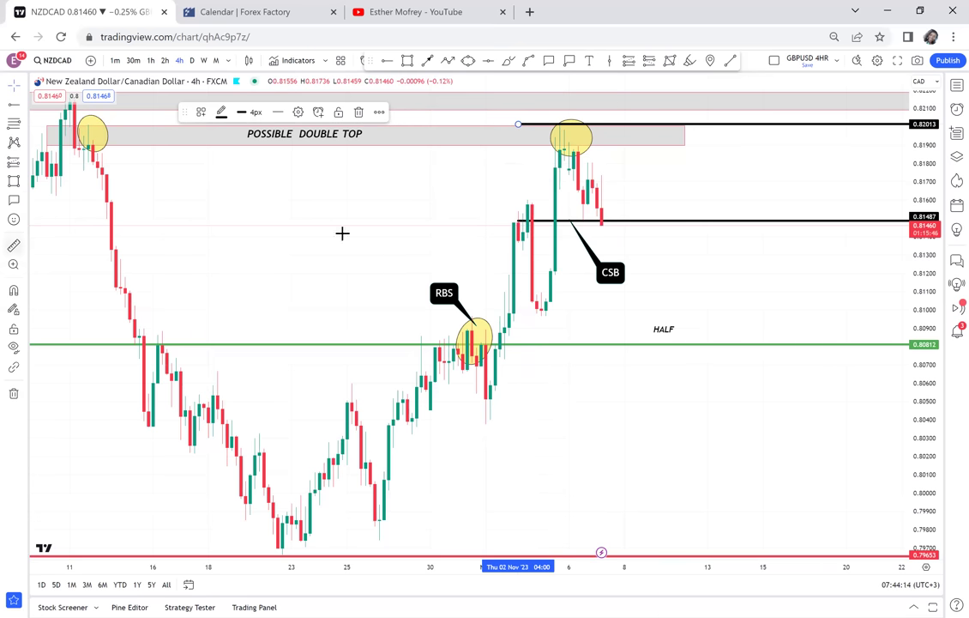
{"action": "left_click", "coordinate": [571, 222]}
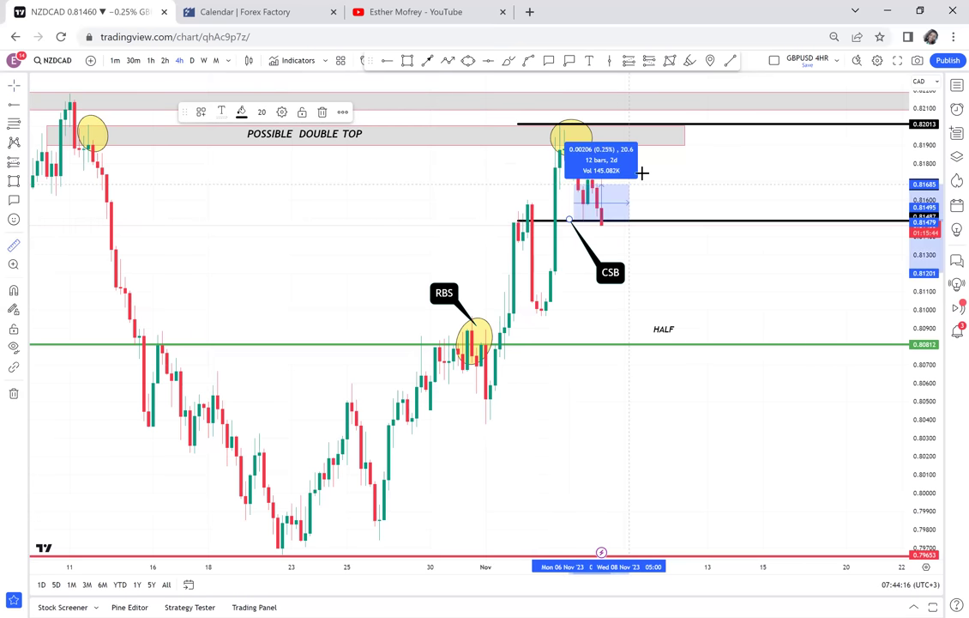
{"action": "left_click", "coordinate": [665, 124]}
{"action": "left_click", "coordinate": [800, 179]}
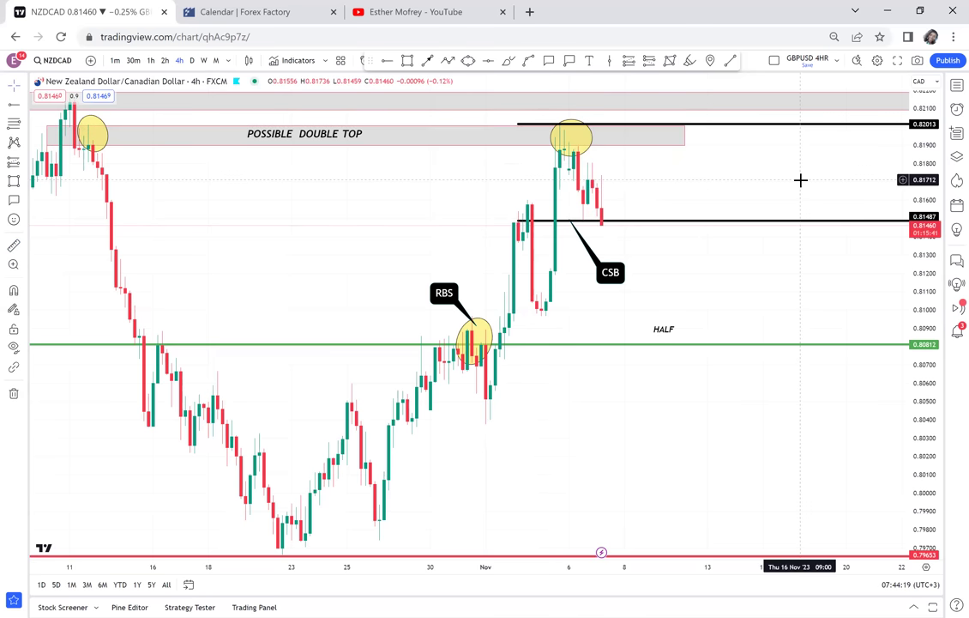